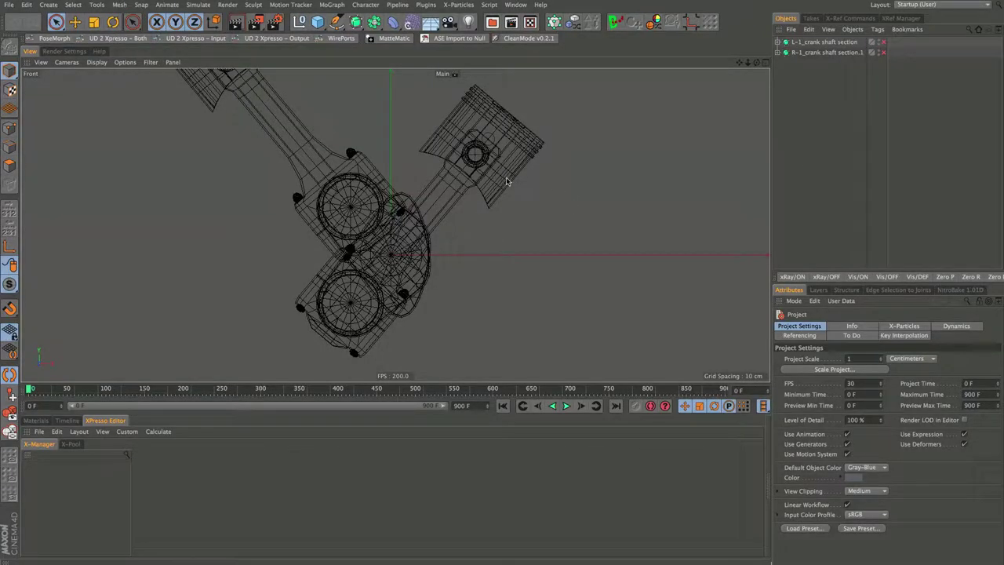
# - Delete the R-1_crank shaft section.1 copy from the Object Manager
pyautogui.scroll(-2, 506, 181)
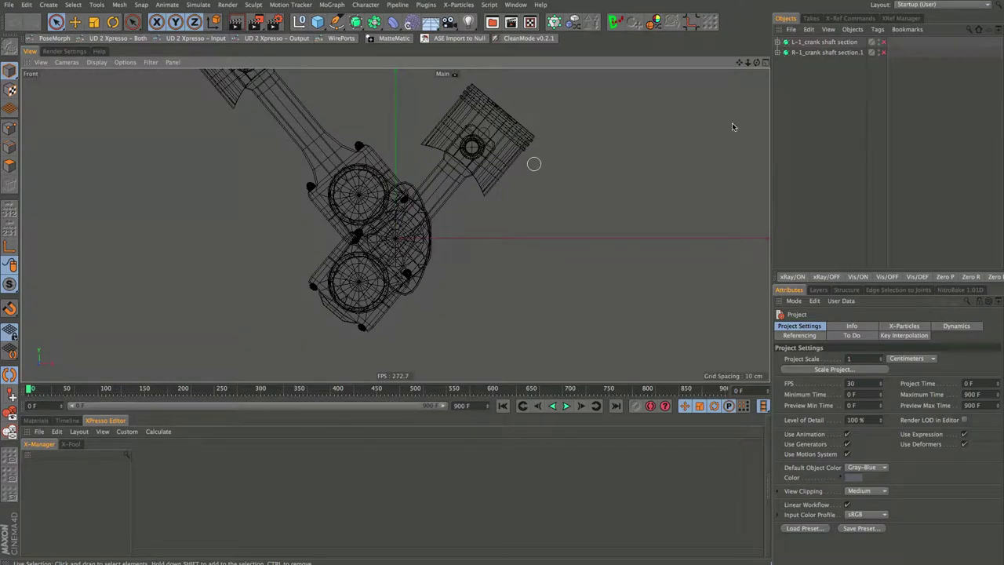
pyautogui.click(806, 52)
pyautogui.scroll(-2, 564, 175)
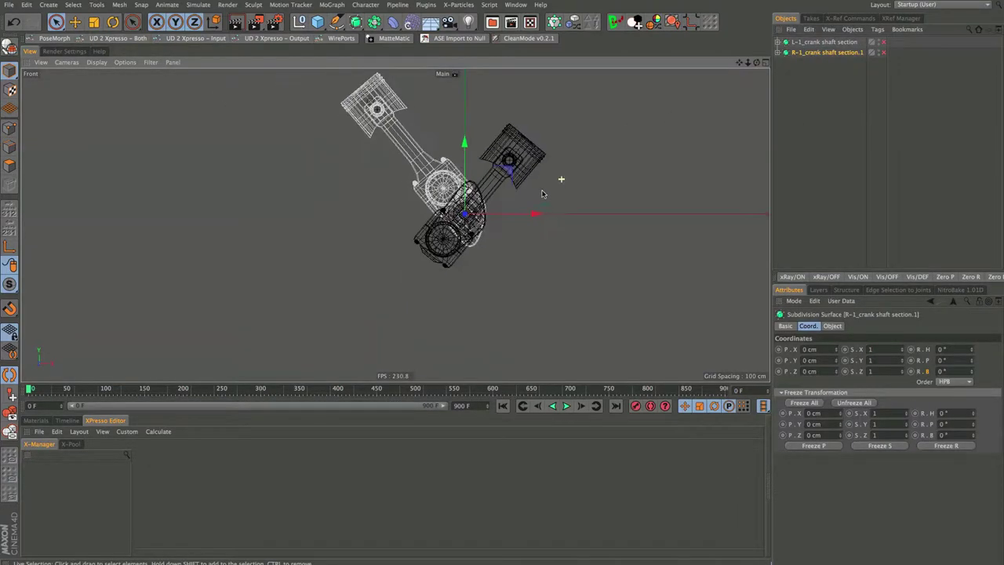
pyautogui.scroll(5, 542, 193)
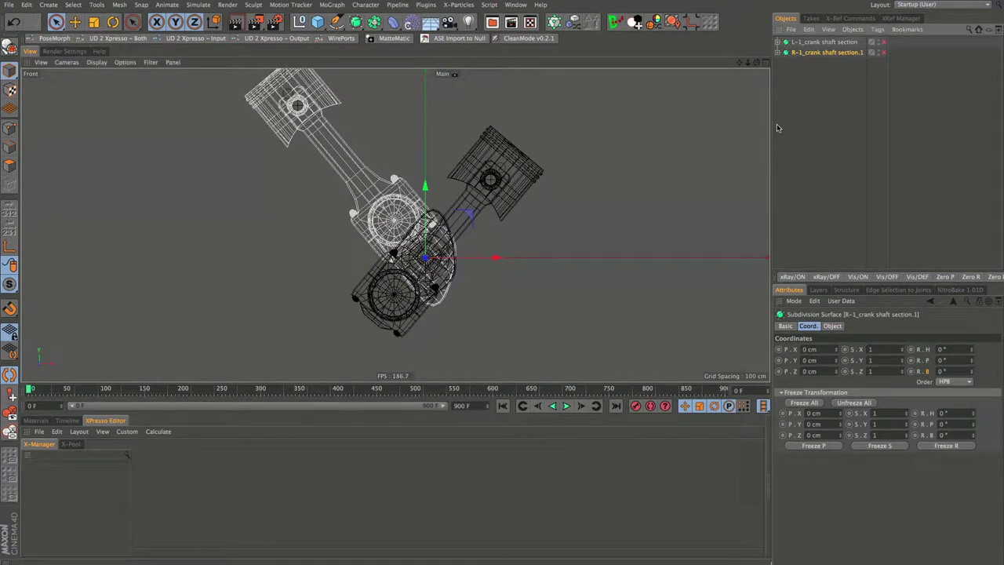
pyautogui.press('Delete')
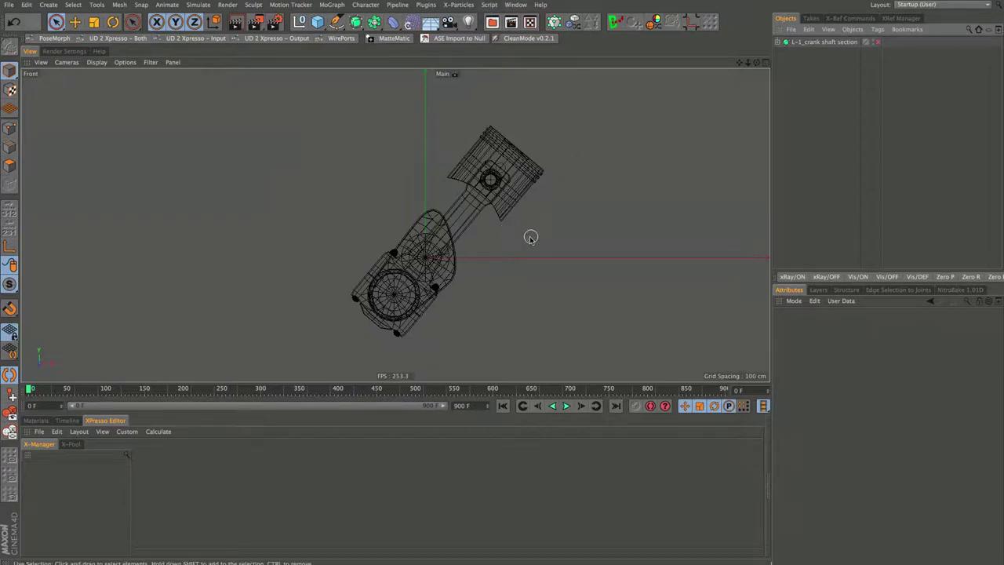
pyautogui.scroll(5, 530, 237)
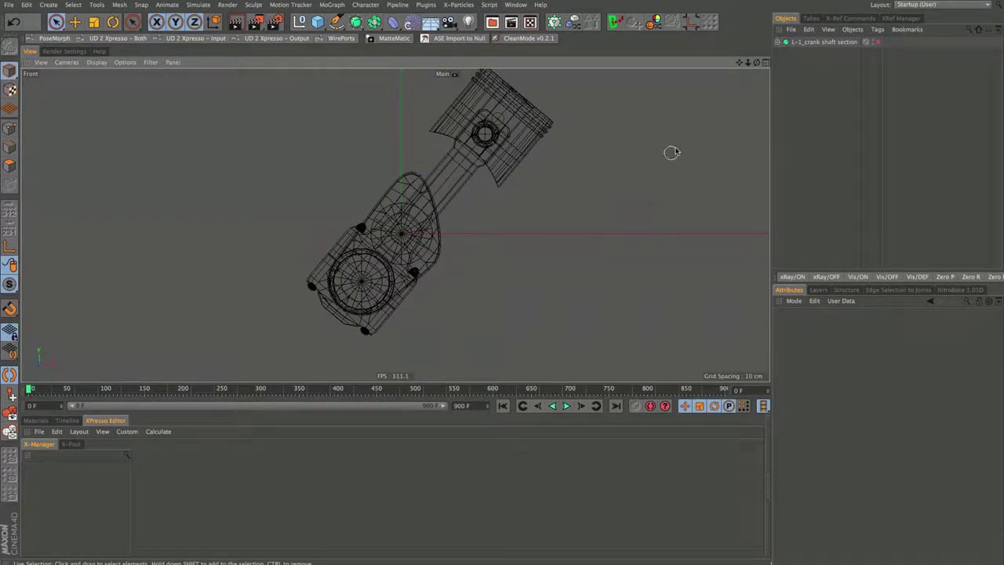
# - Set the inner crank shaft section null's bank rotation (R.B) to 0° so it lies flat
pyautogui.keyDown('ctrl'); pyautogui.moveTo(819, 42); pyautogui.dragTo(806, 54); pyautogui.keyUp('ctrl')
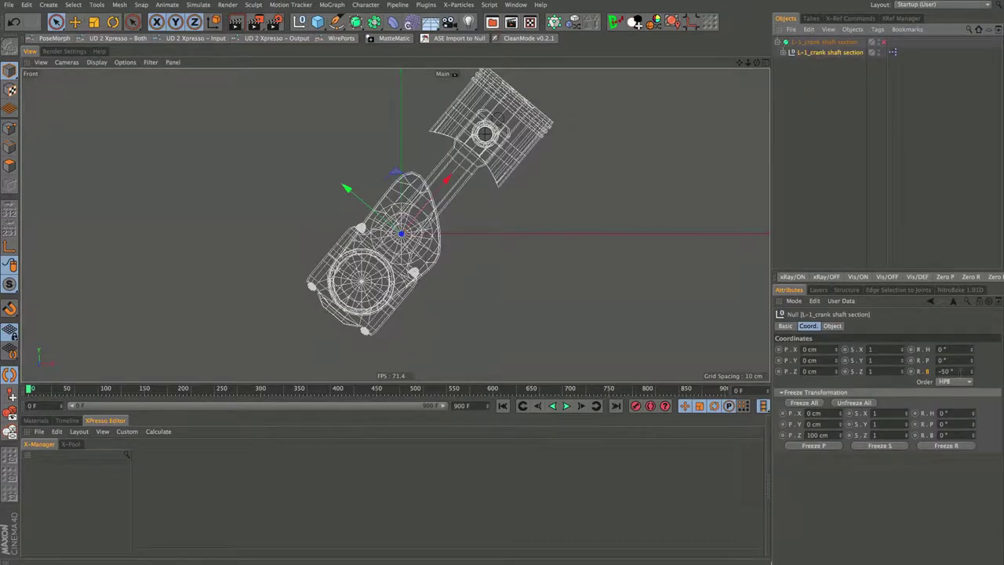
pyautogui.moveTo(971, 375); pyautogui.dragTo(972, 380)
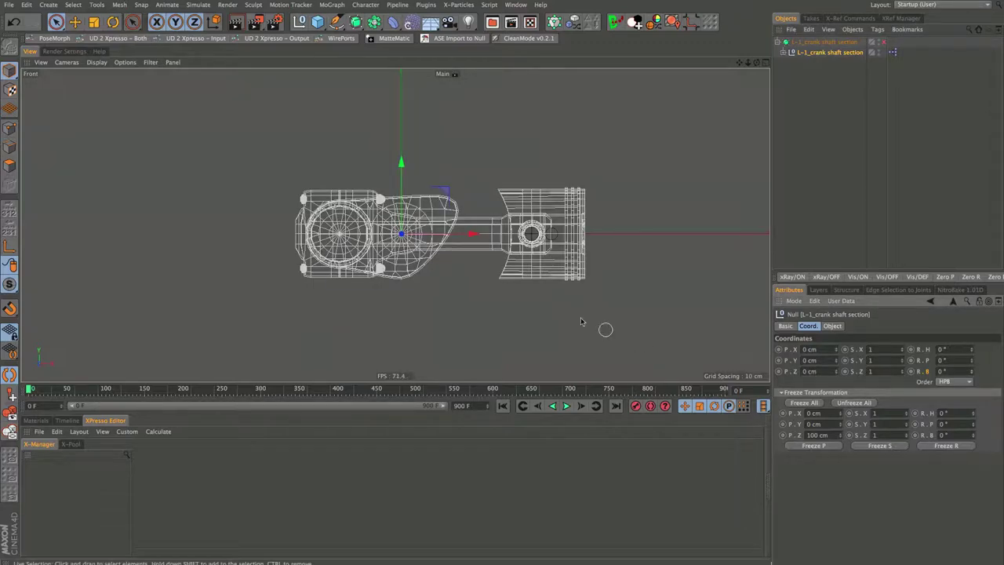
pyautogui.scroll(5, 493, 267)
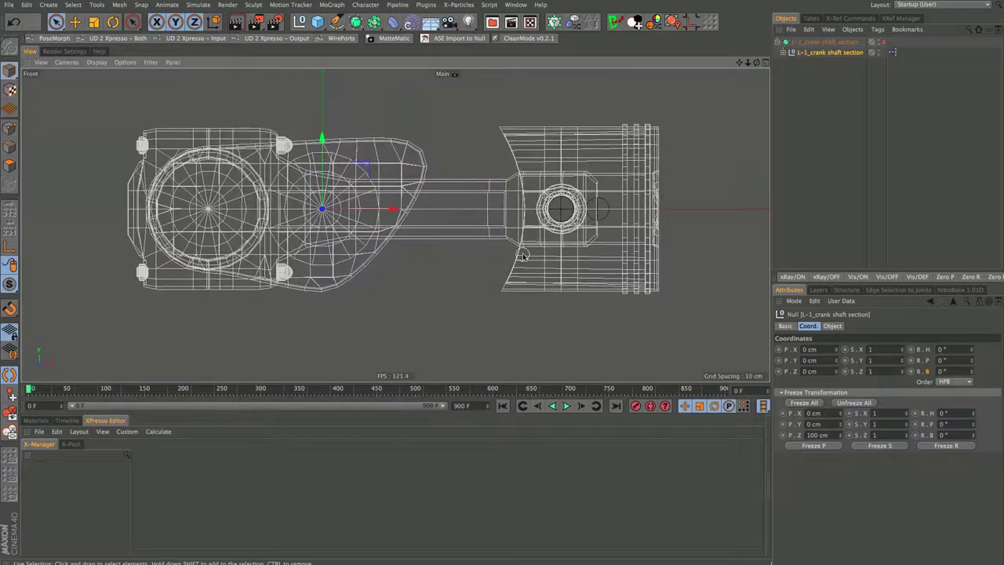
pyautogui.scroll(2, 459, 267)
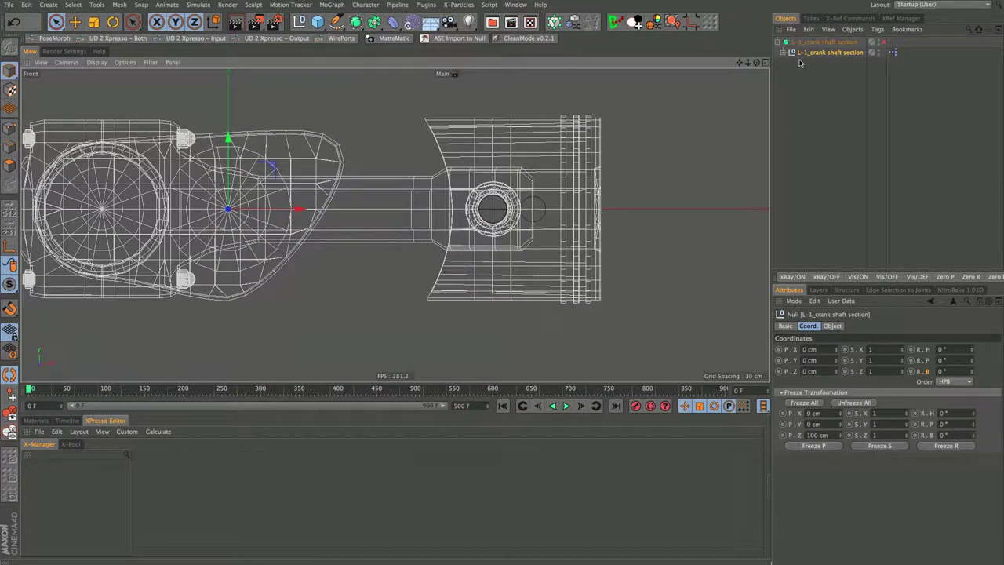
# - Expand the crank shaft section hierarchy to reveal the ROTATE null and connecting rod
pyautogui.click(783, 53)
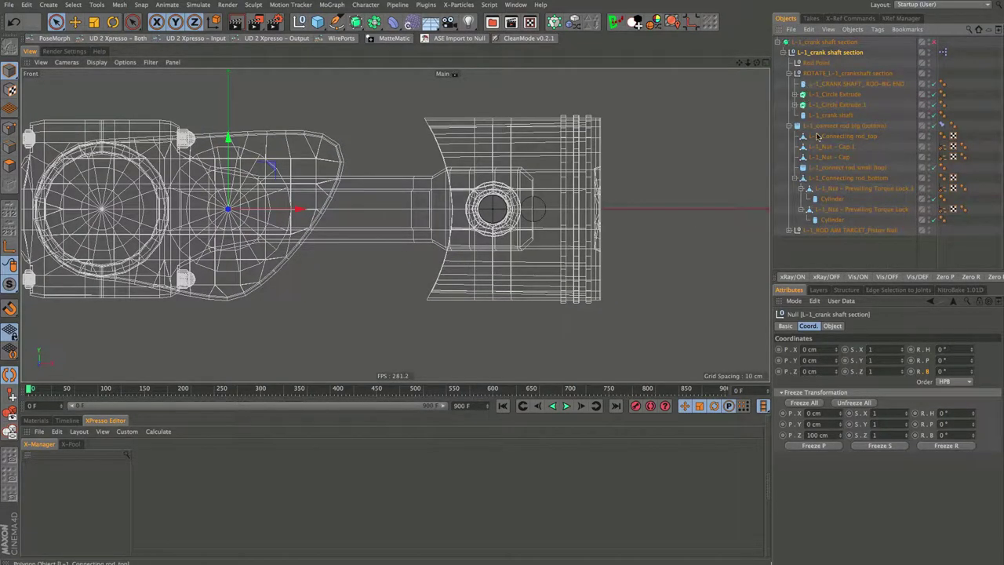
pyautogui.click(830, 74)
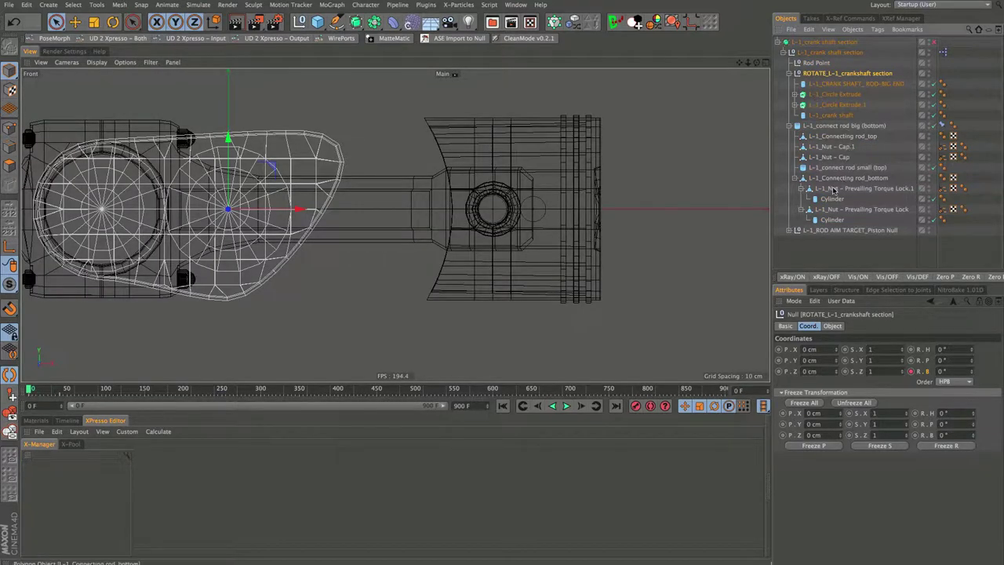
pyautogui.click(825, 130)
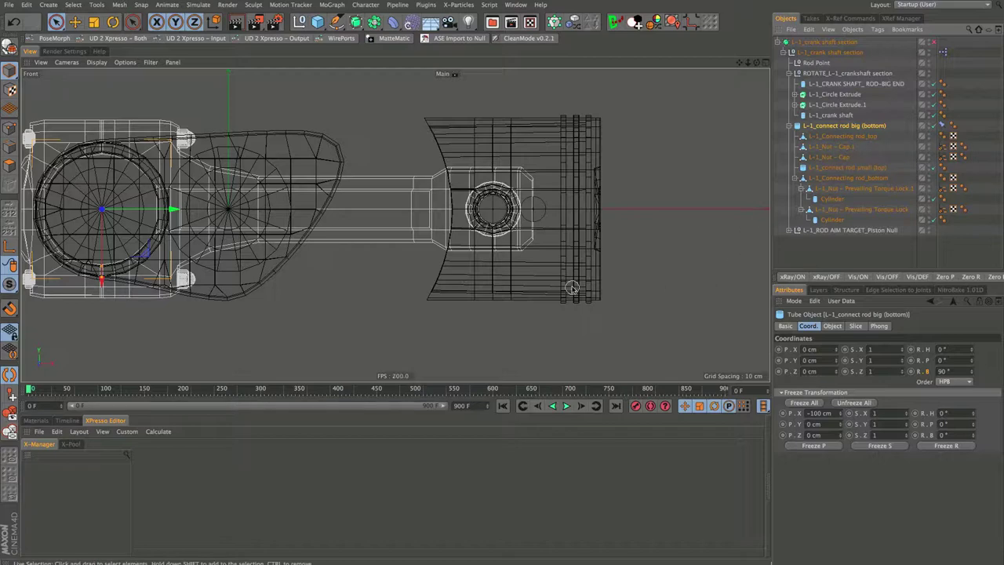
pyautogui.scroll(5, 598, 231)
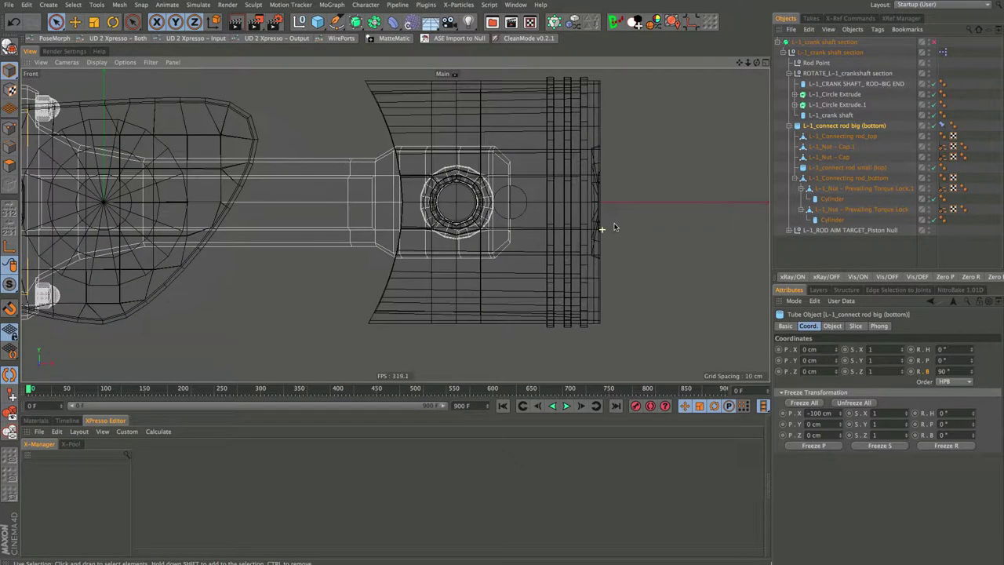
# - Preview the rig animation, rewind to frame 0 and bring up the Timeline Dope Sheet
pyautogui.click(566, 406)
pyautogui.click(567, 406)
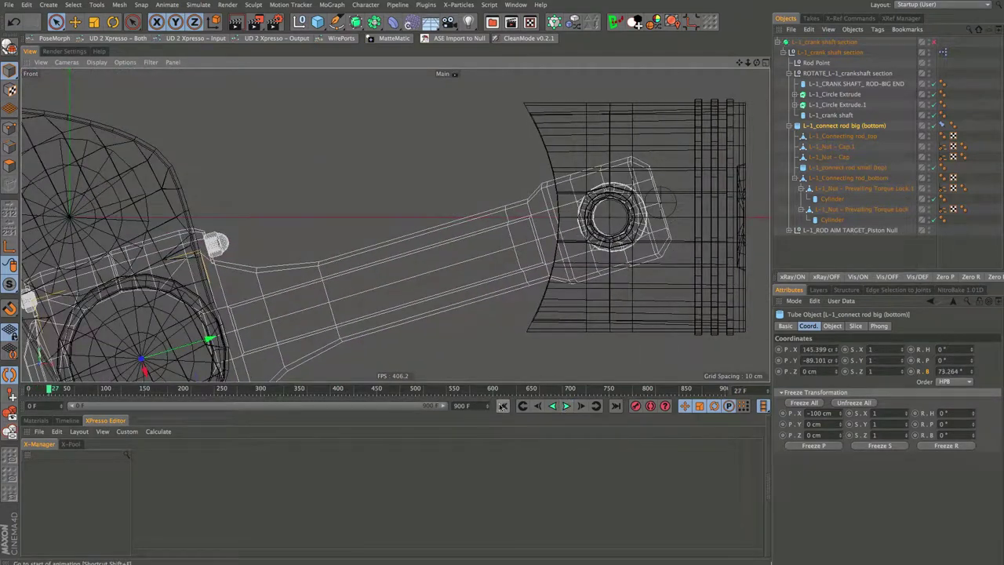
pyautogui.click(503, 406)
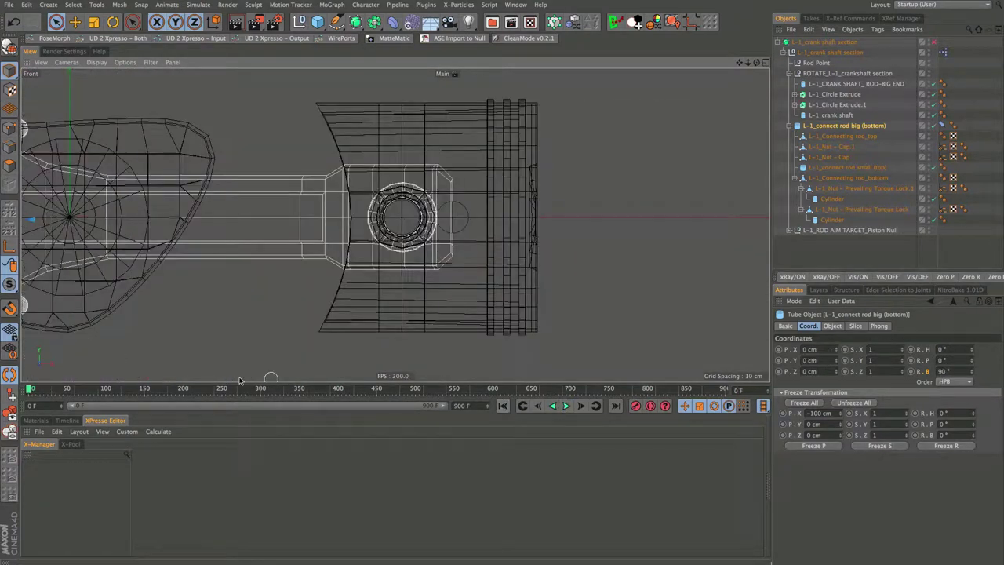
pyautogui.click(68, 420)
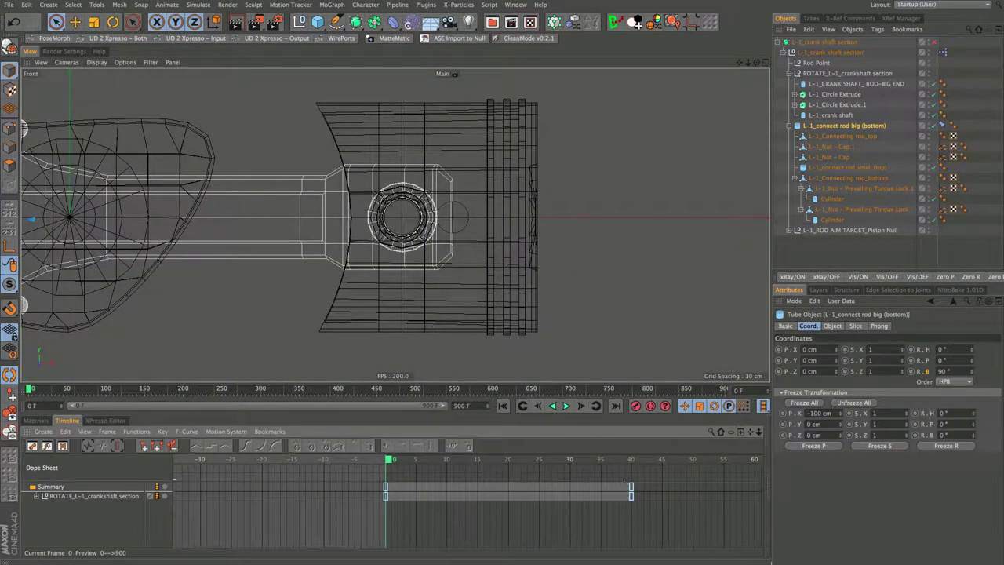
# - Move the crankshaft rotation's last key from frame 40 to frame 100 in the Dope Sheet
pyautogui.scroll(-5, 627, 482)
pyautogui.moveTo(628, 482); pyautogui.dragTo(503, 471, button='middle')
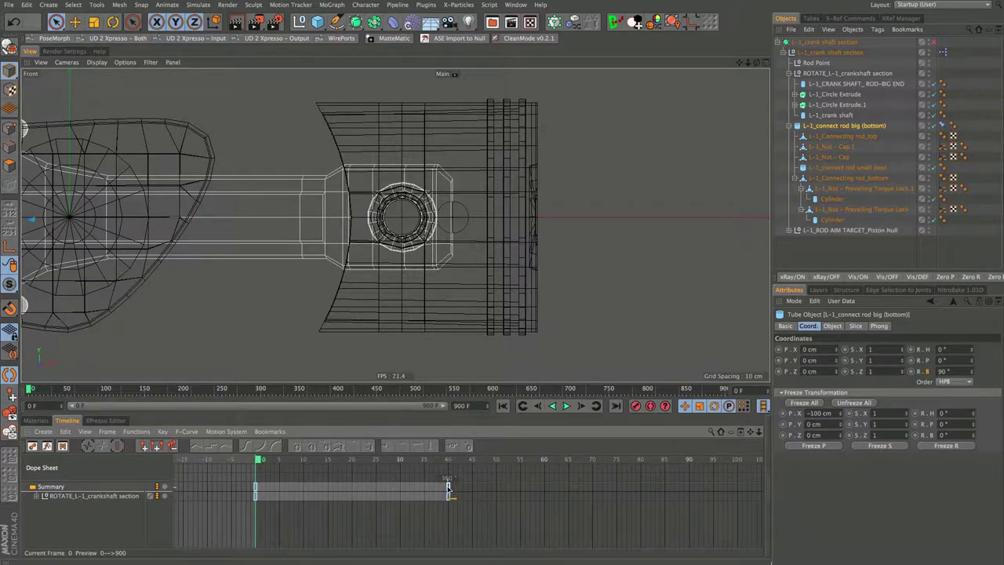
pyautogui.moveTo(448, 487); pyautogui.dragTo(738, 521)
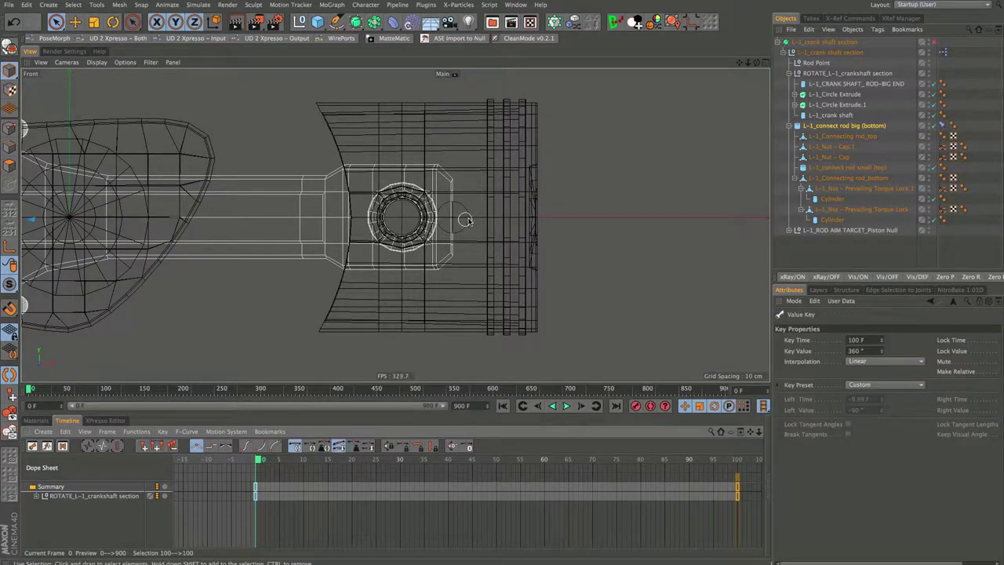
# - Play back the new timing, rewind, recentre the assembly and enlarge the timeline panel
pyautogui.click(566, 407)
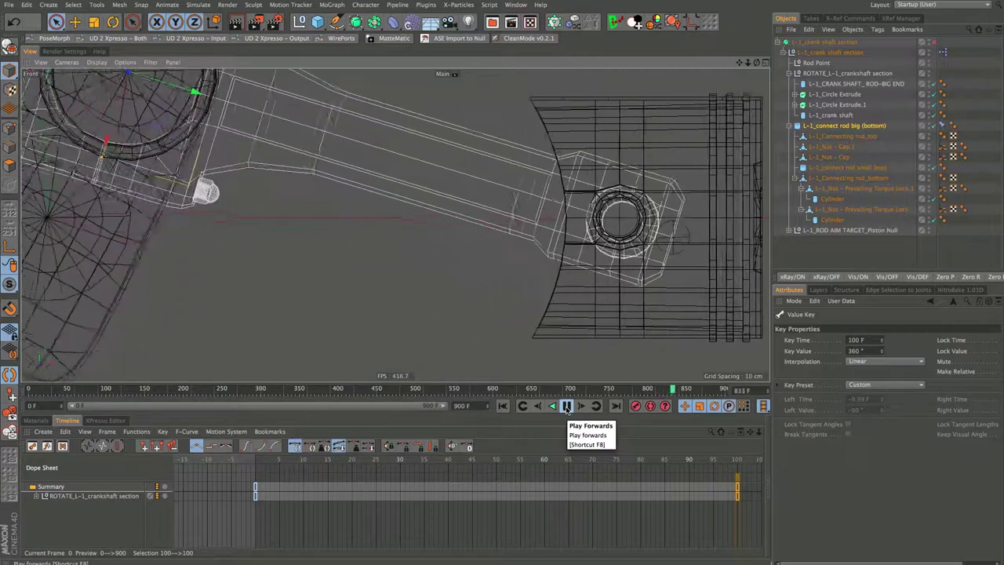
pyautogui.click(566, 406)
pyautogui.click(502, 406)
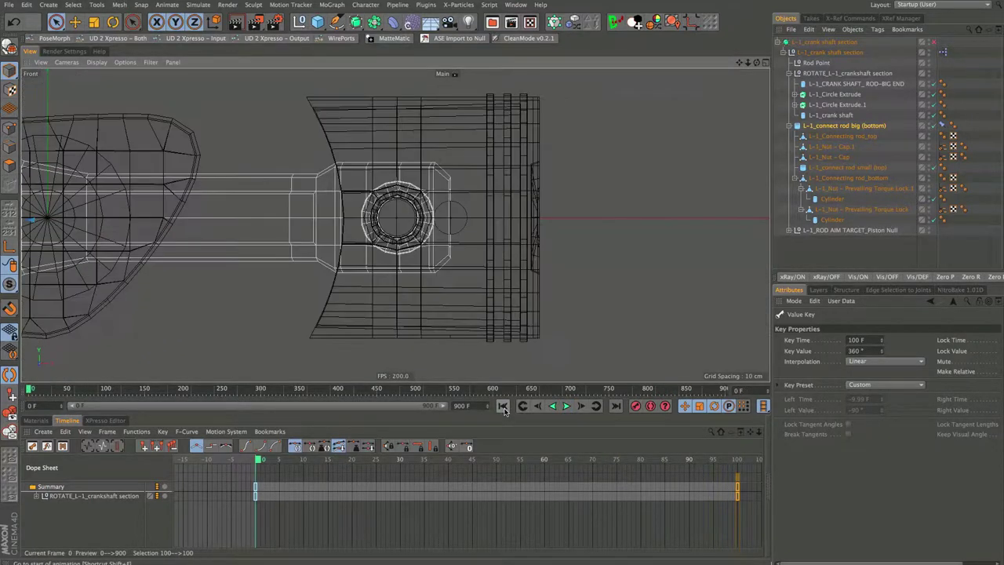
pyautogui.scroll(-5, 554, 179)
pyautogui.scroll(3, 554, 180)
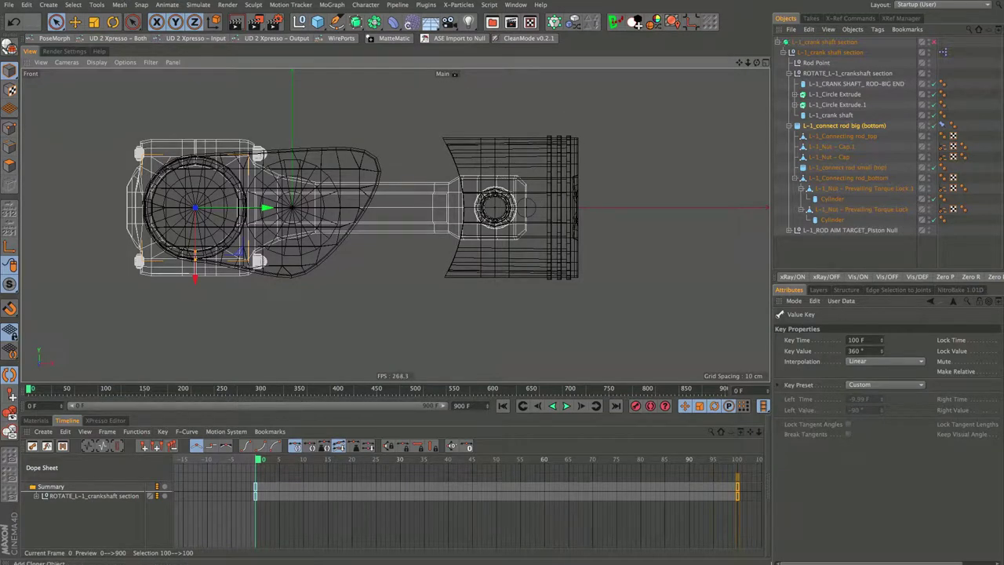
pyautogui.scroll(2, 540, 217)
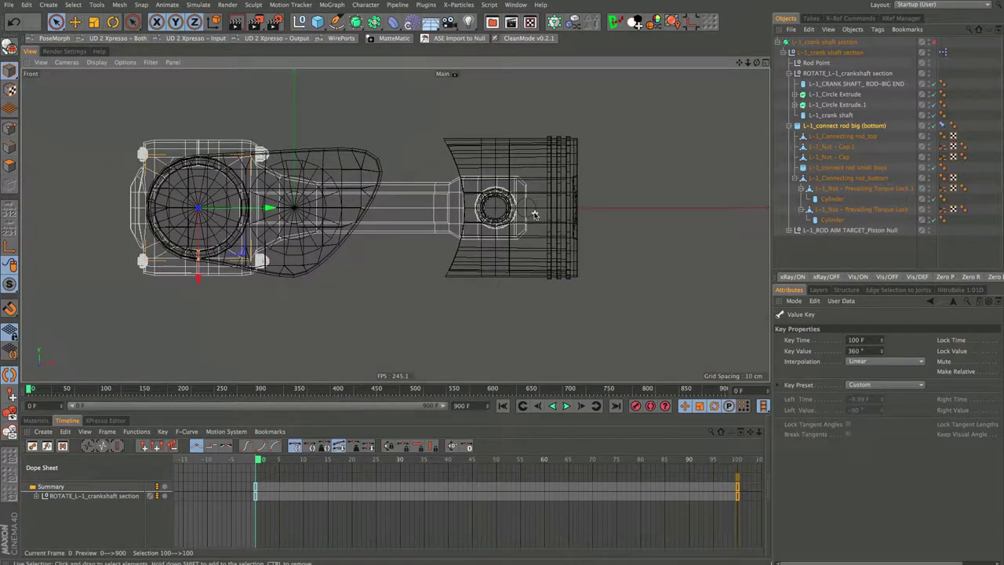
pyautogui.keyDown('alt'); pyautogui.moveTo(524, 228); pyautogui.dragTo(542, 227, button='middle'); pyautogui.keyUp('alt')
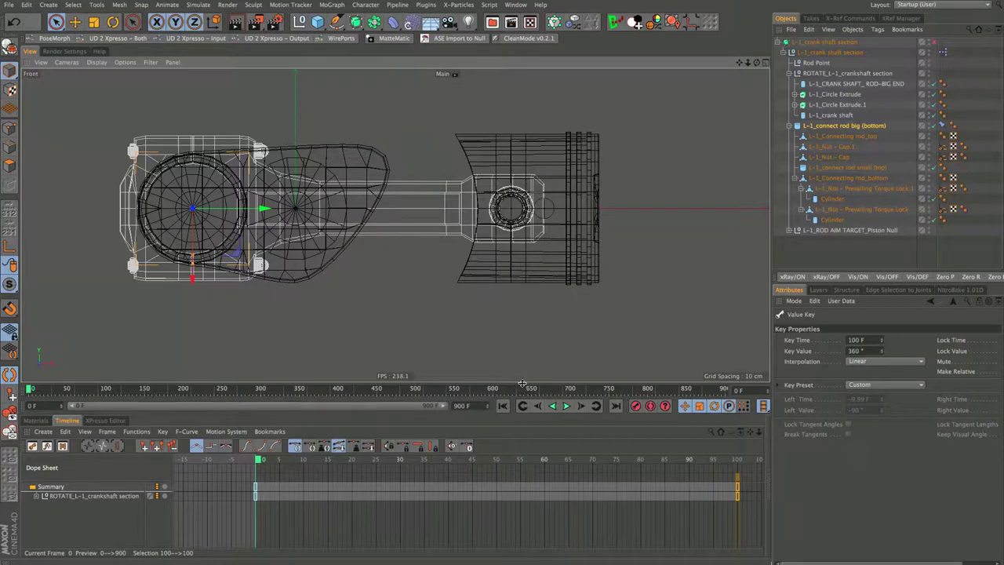
pyautogui.moveTo(521, 384); pyautogui.dragTo(522, 355)
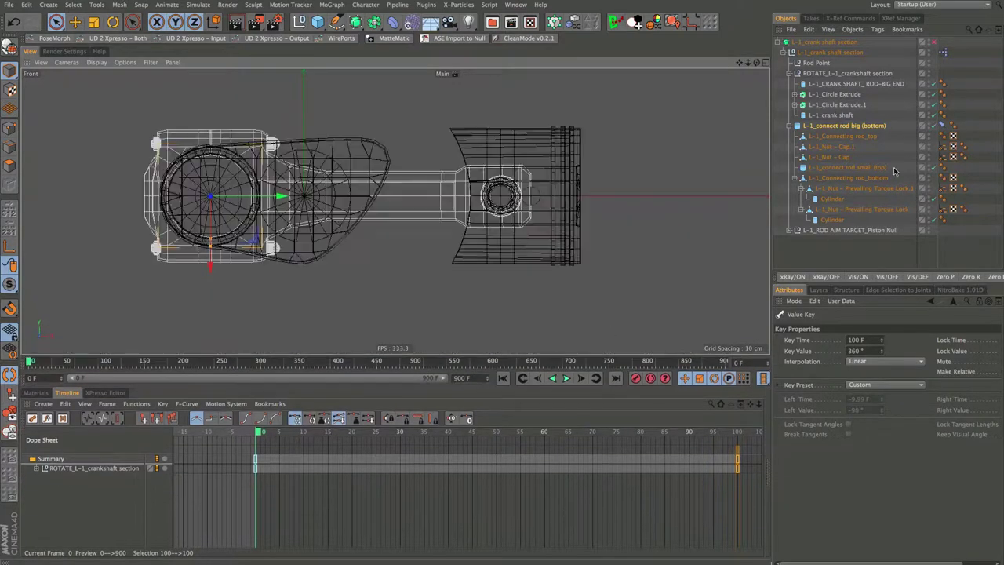
# - On the connecting rod's Constraint tag, disable PSR and clear the Aim Target link
pyautogui.click(942, 52)
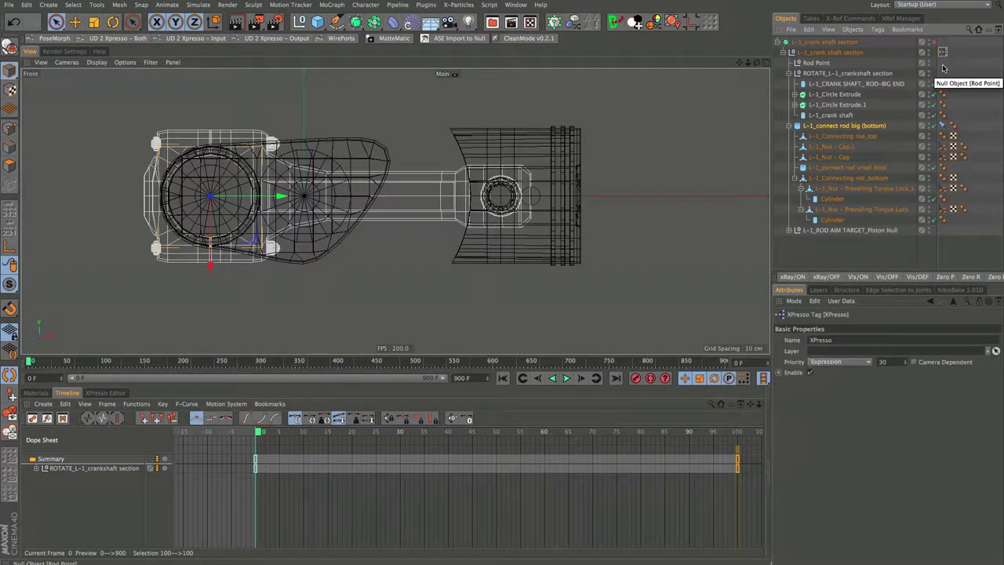
pyautogui.click(943, 68)
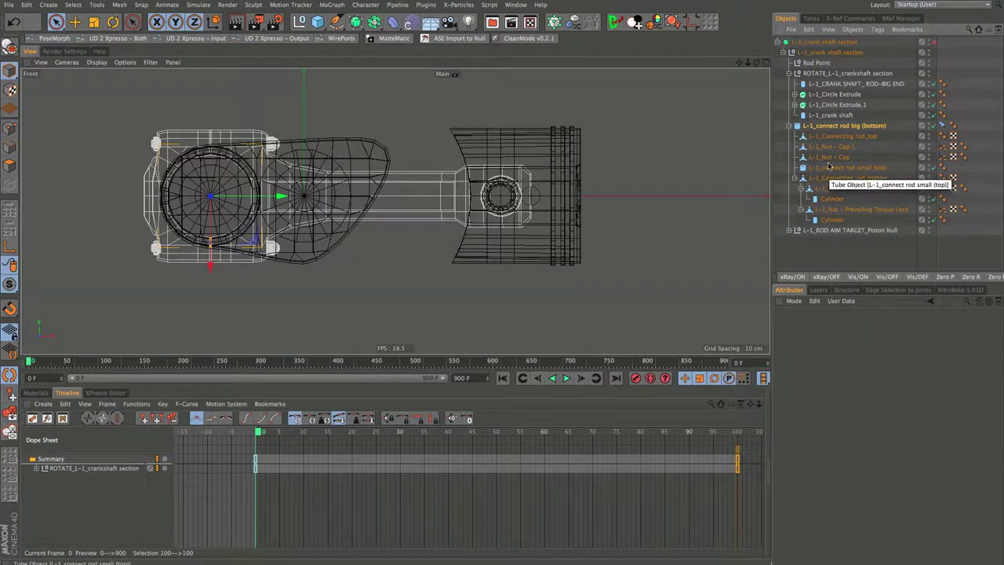
pyautogui.click(943, 125)
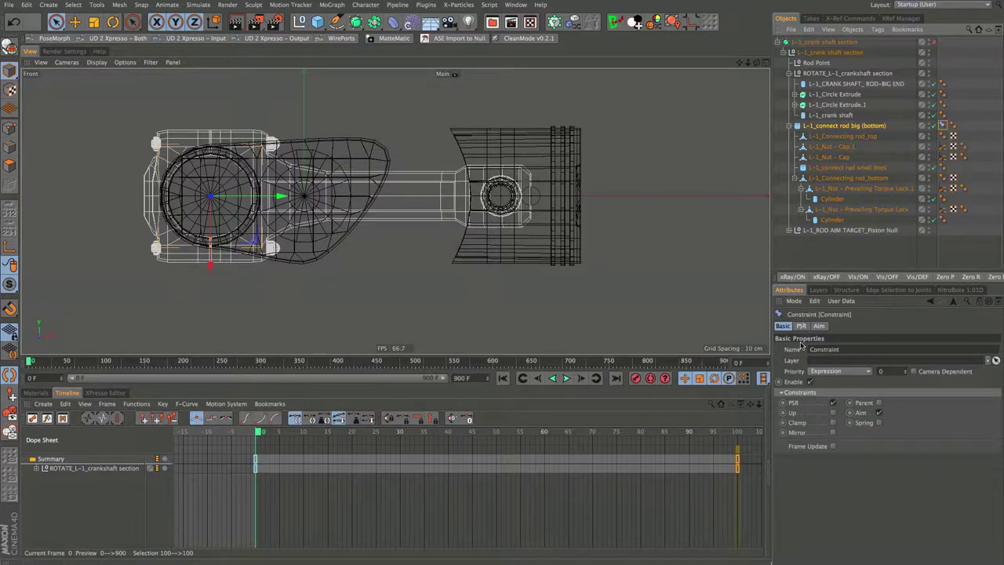
pyautogui.click(833, 404)
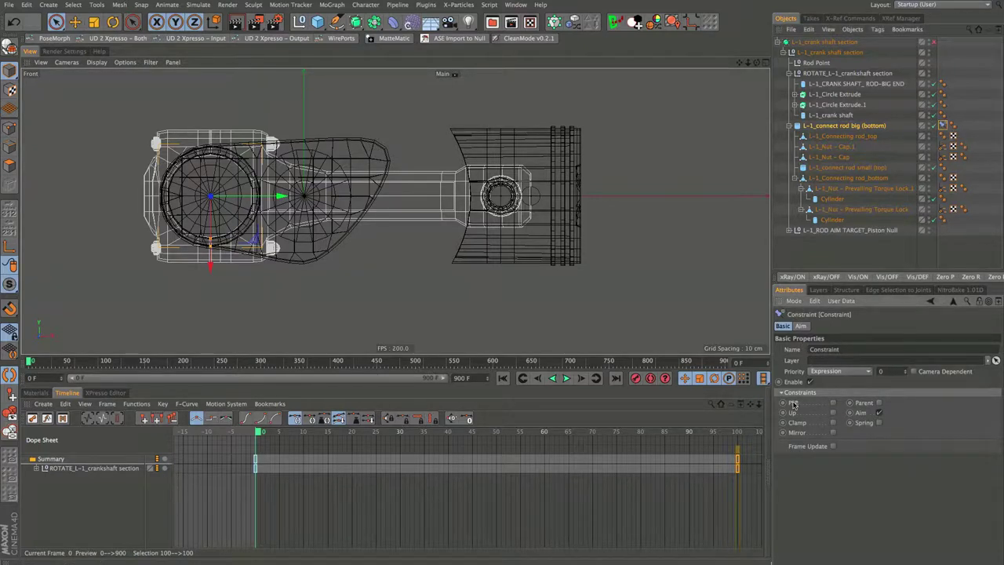
pyautogui.click(801, 326)
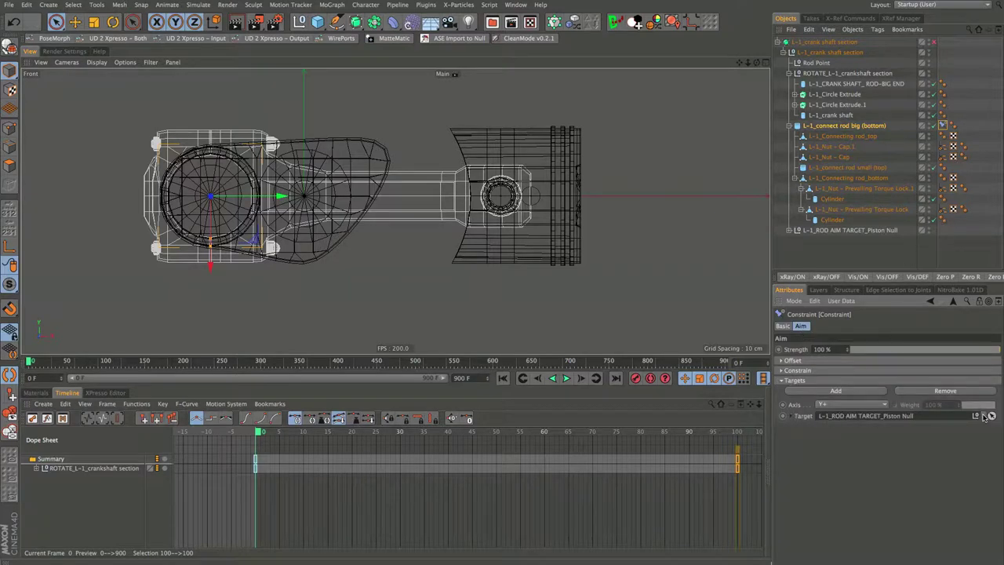
pyautogui.click(976, 417)
pyautogui.click(968, 429)
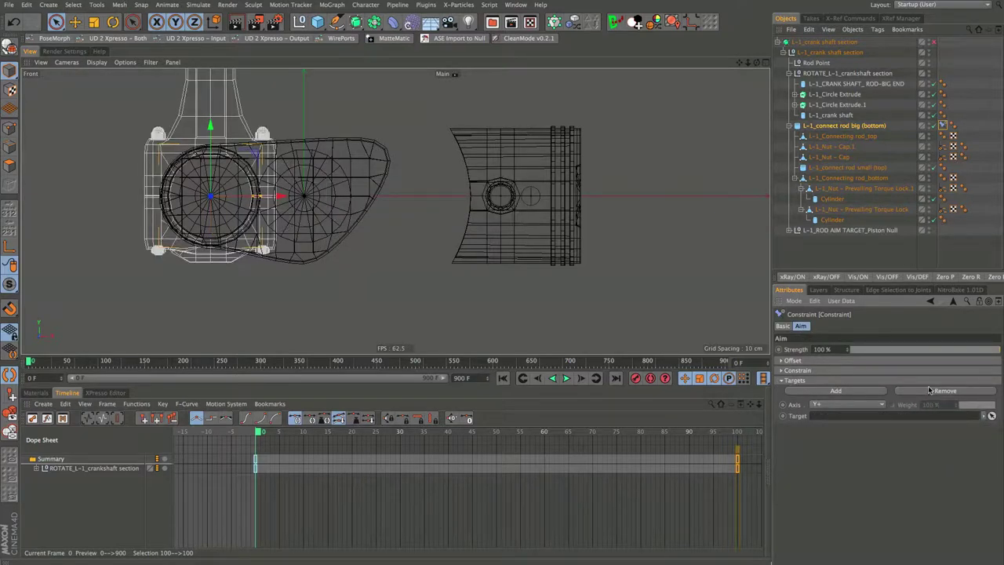
pyautogui.scroll(-5, 572, 198)
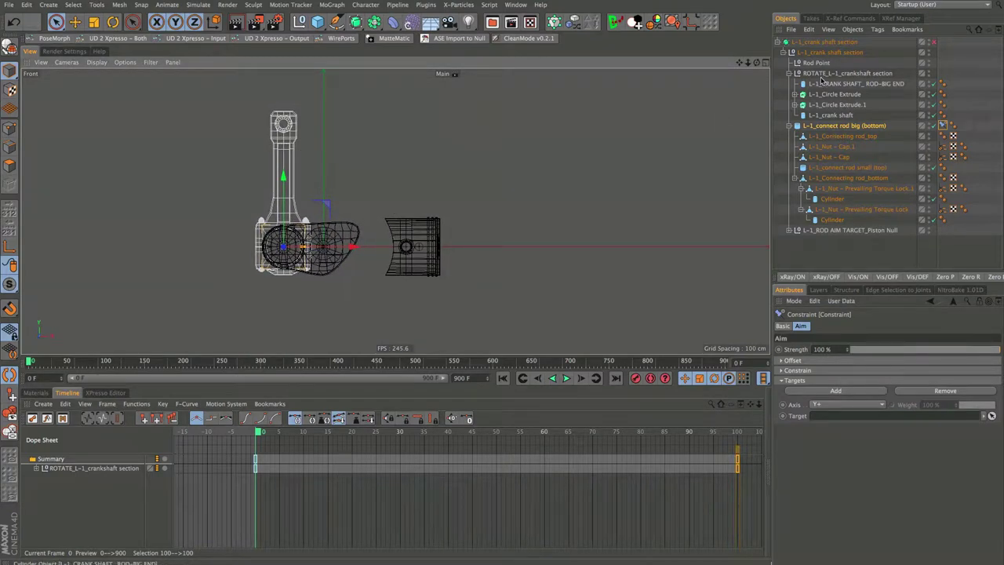
# - Rename L-1_ROD AIM TARGET_Piston Null to L-1_Piston Null
pyautogui.click(835, 230)
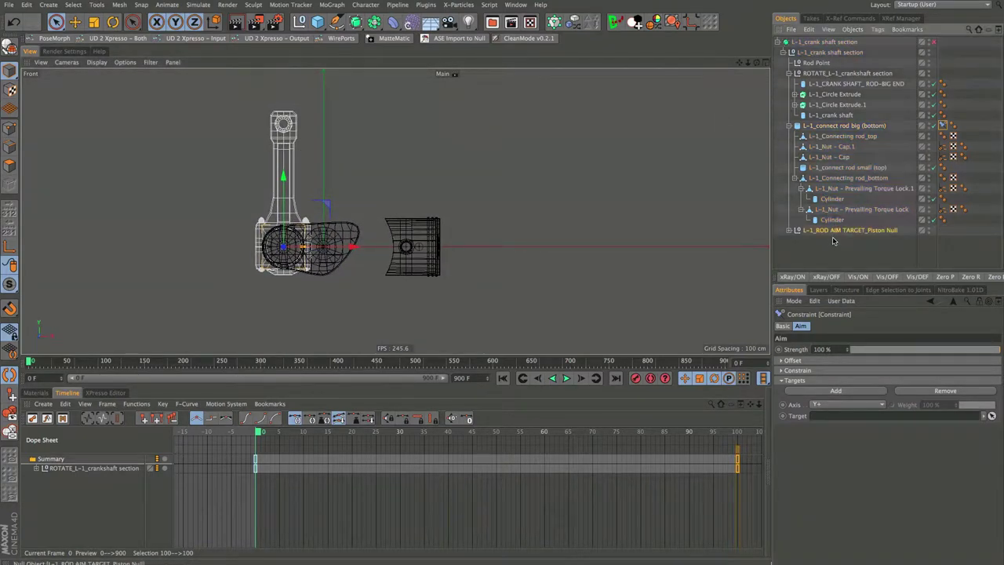
pyautogui.doubleClick(834, 231)
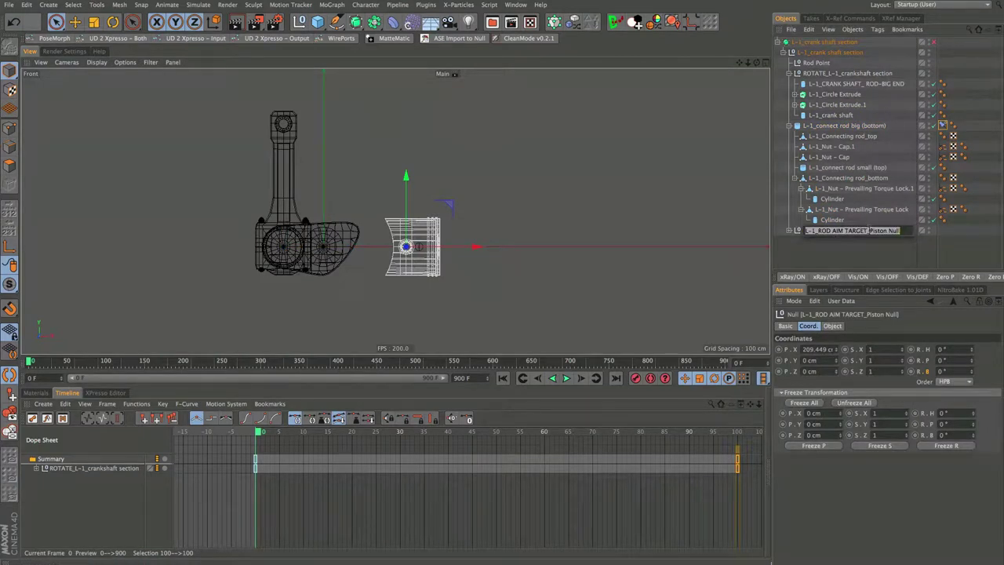
pyautogui.moveTo(868, 231); pyautogui.dragTo(835, 231)
pyautogui.press('BackSpace')
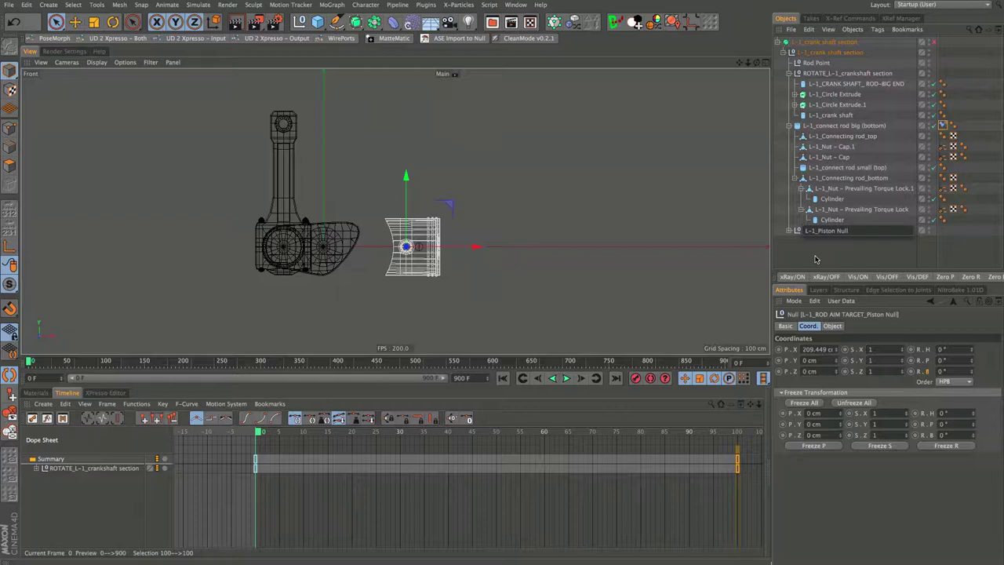
pyautogui.press('Return')
pyautogui.click(831, 250)
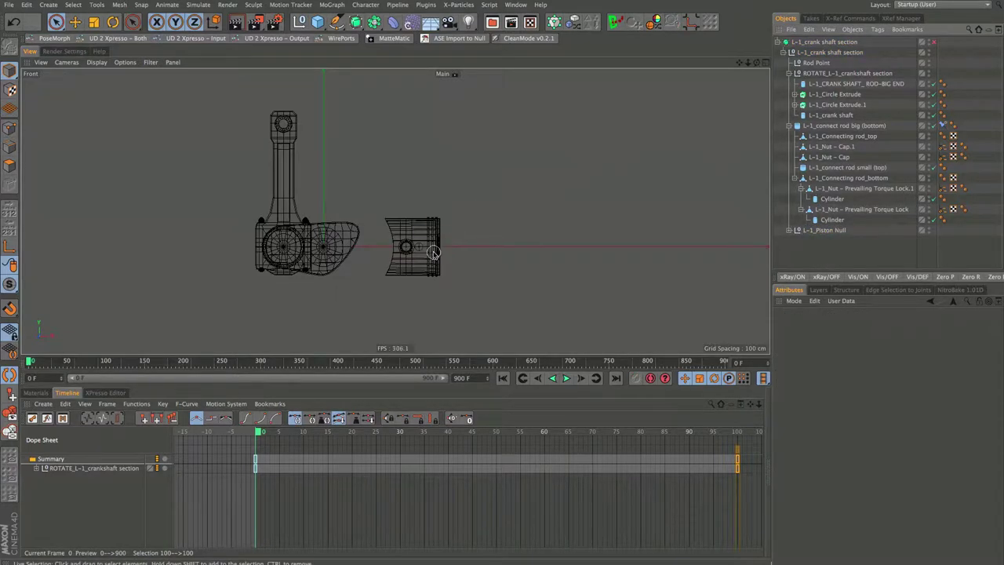
# - Collapse the L-1_Connecting rod_bottom and L-1_connect rod big (bottom) hierarchies
pyautogui.scroll(3, 433, 252)
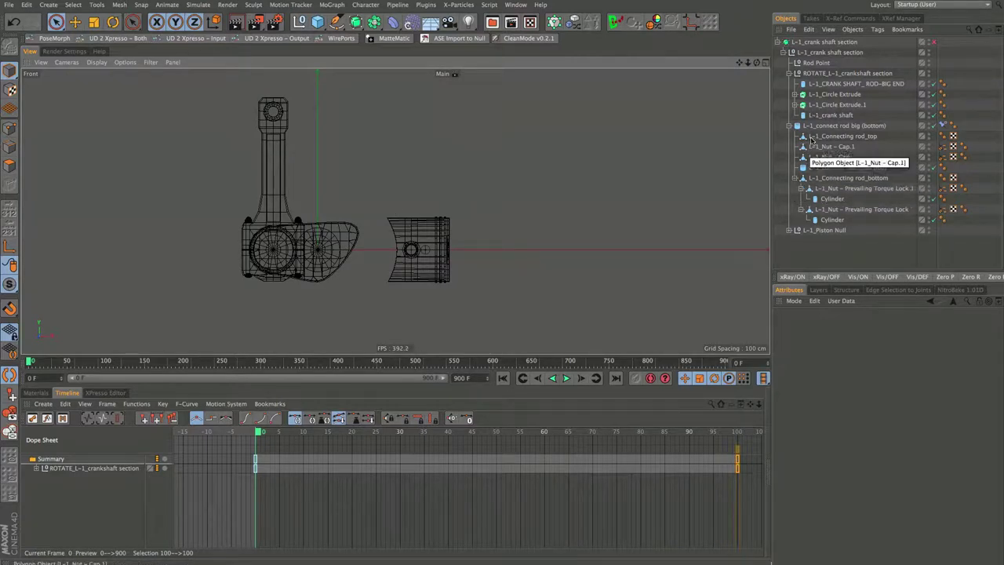
pyautogui.click(797, 179)
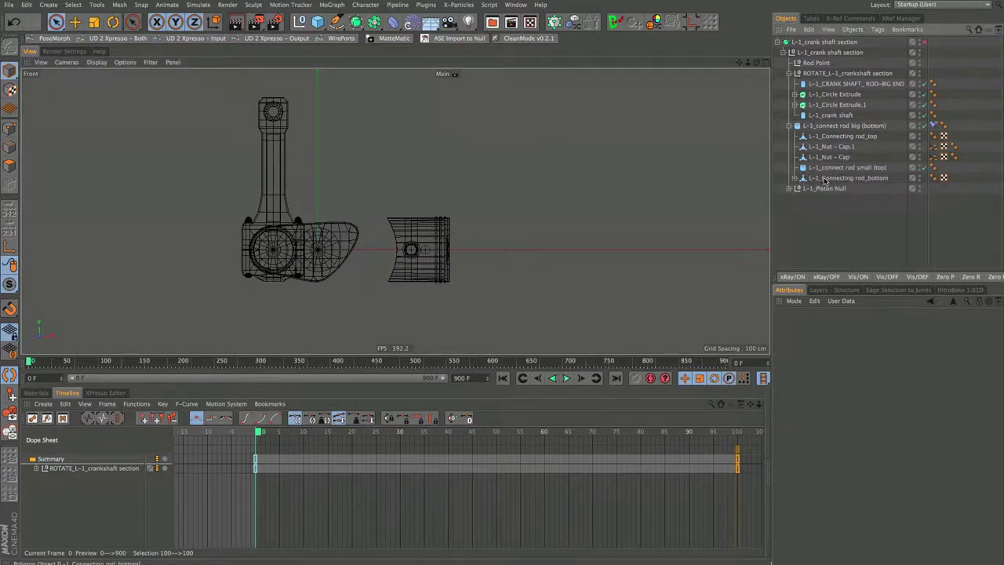
pyautogui.click(825, 128)
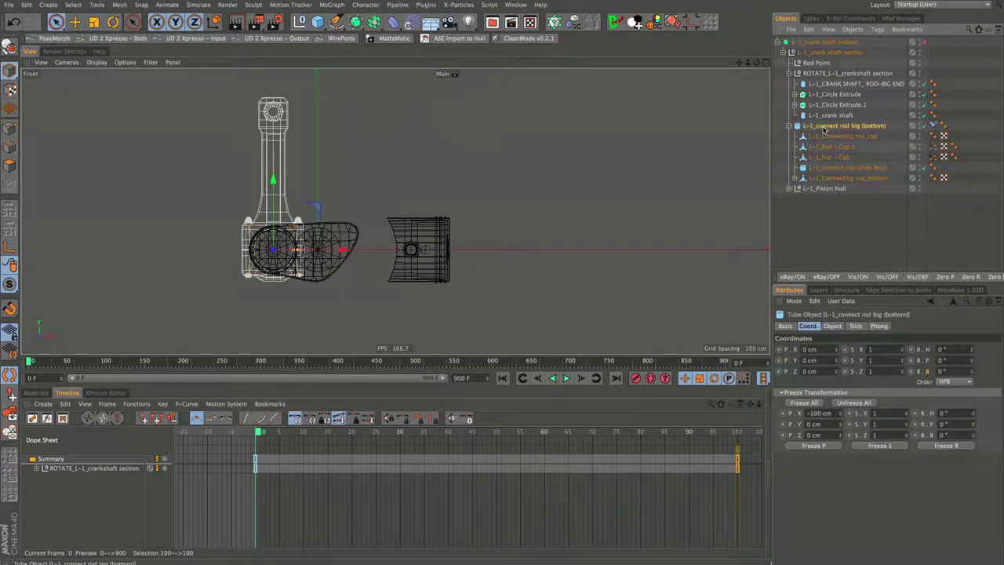
pyautogui.click(796, 126)
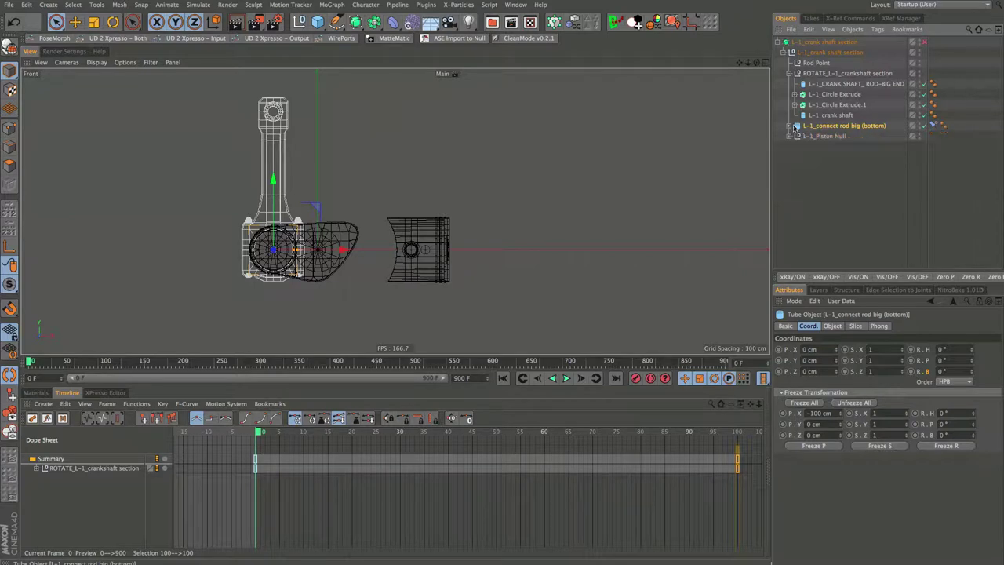
pyautogui.click(818, 75)
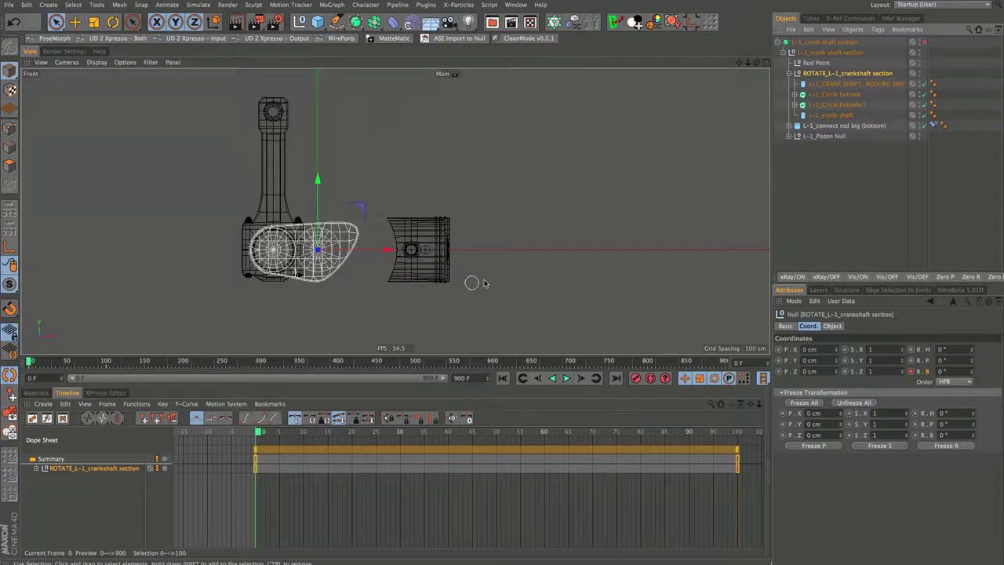
# - Move L-1_connect rod big (bottom) into the ROTATE_L-1_crankshaft section group and test playback
pyautogui.click(565, 379)
pyautogui.click(565, 379)
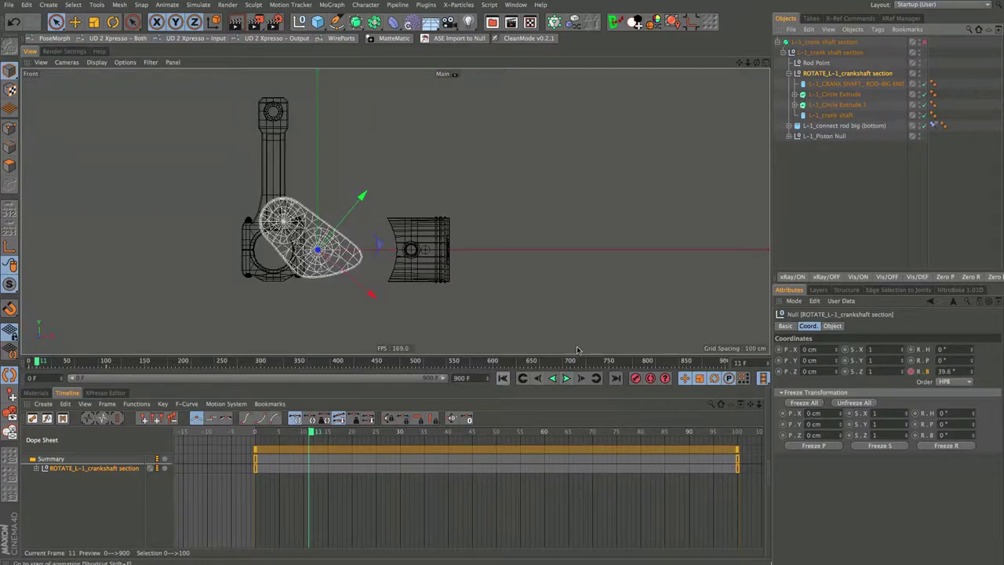
pyautogui.hotkey('shift', 'f')
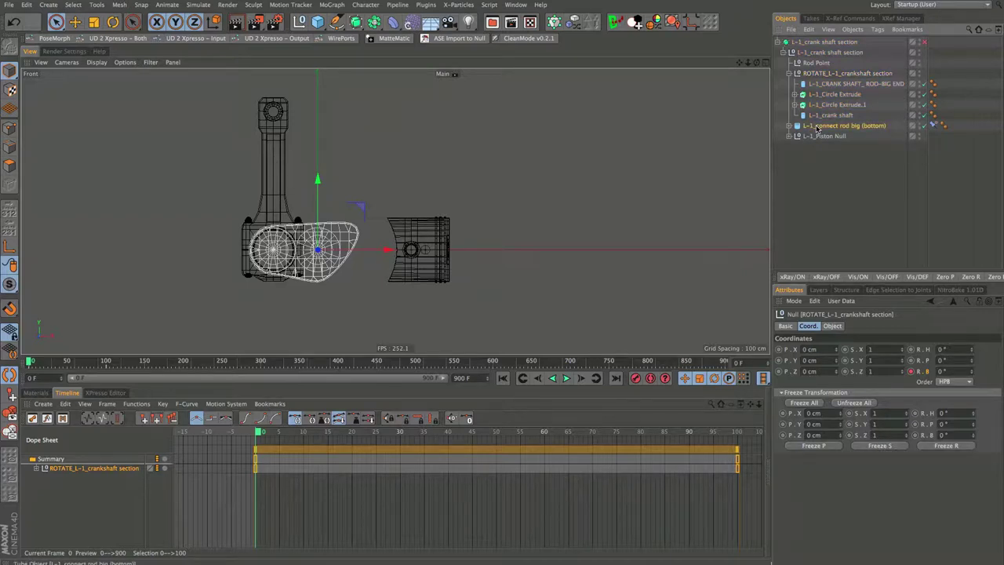
pyautogui.moveTo(816, 81); pyautogui.dragTo(822, 76)
pyautogui.click(816, 74)
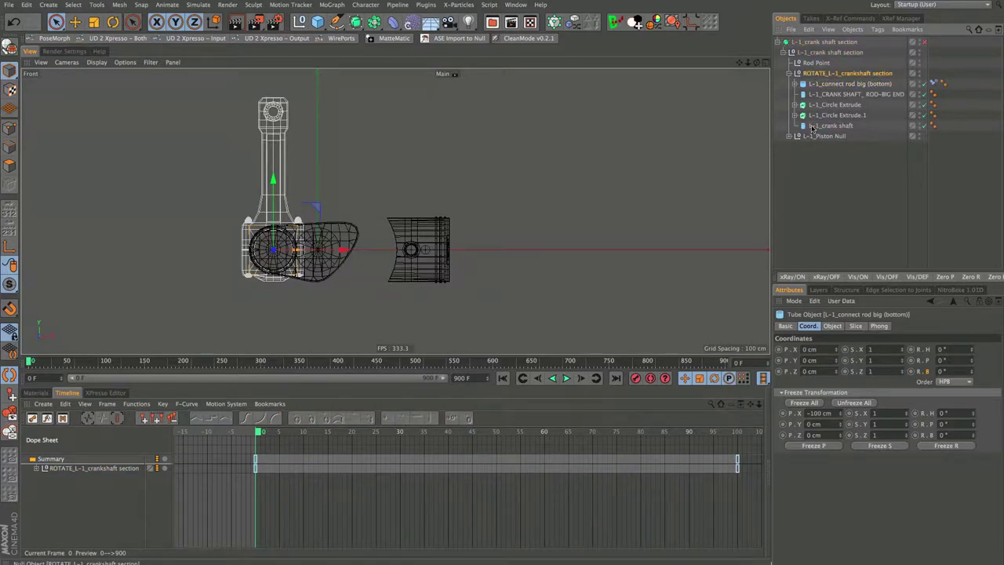
pyautogui.click(566, 378)
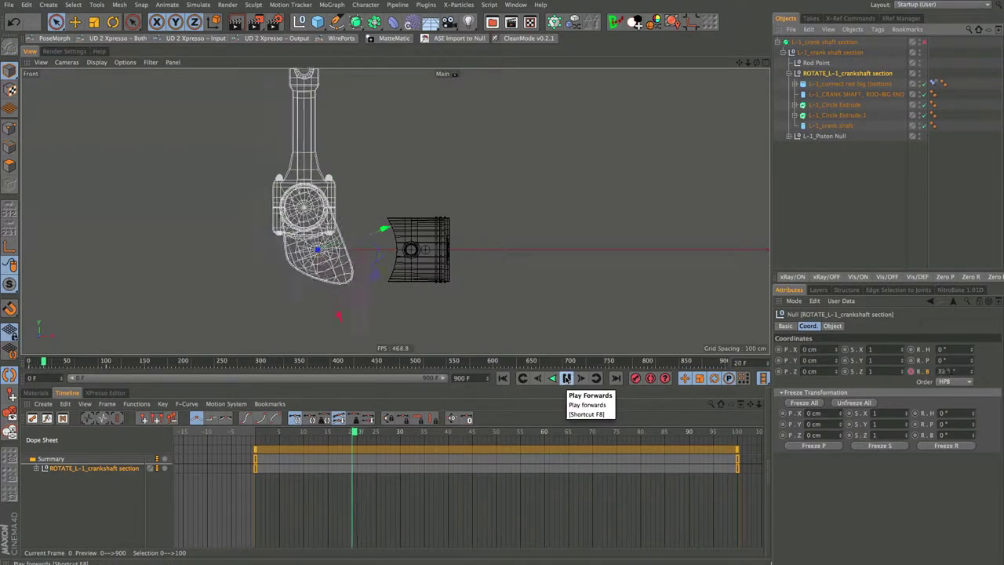
pyautogui.click(553, 378)
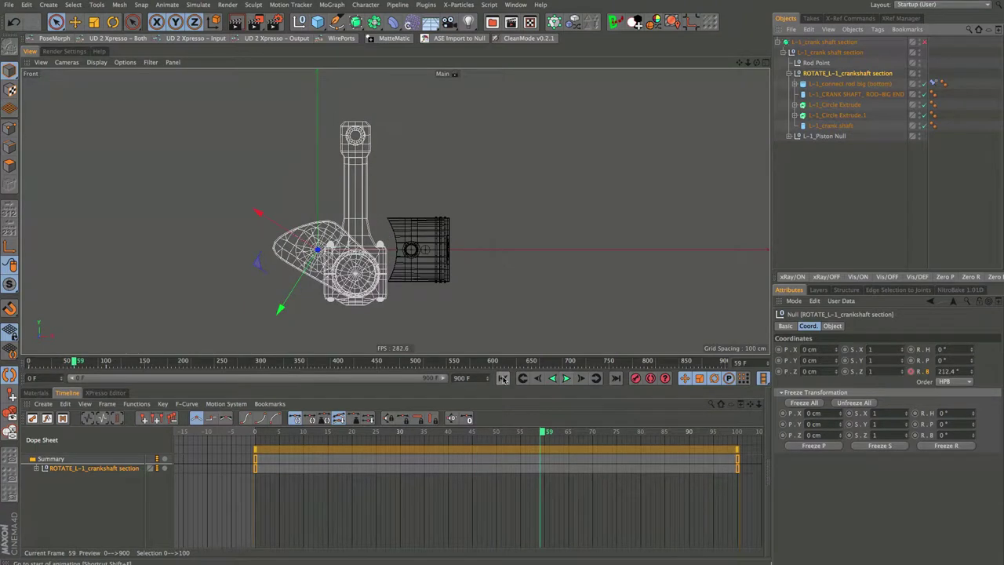
pyautogui.click(503, 378)
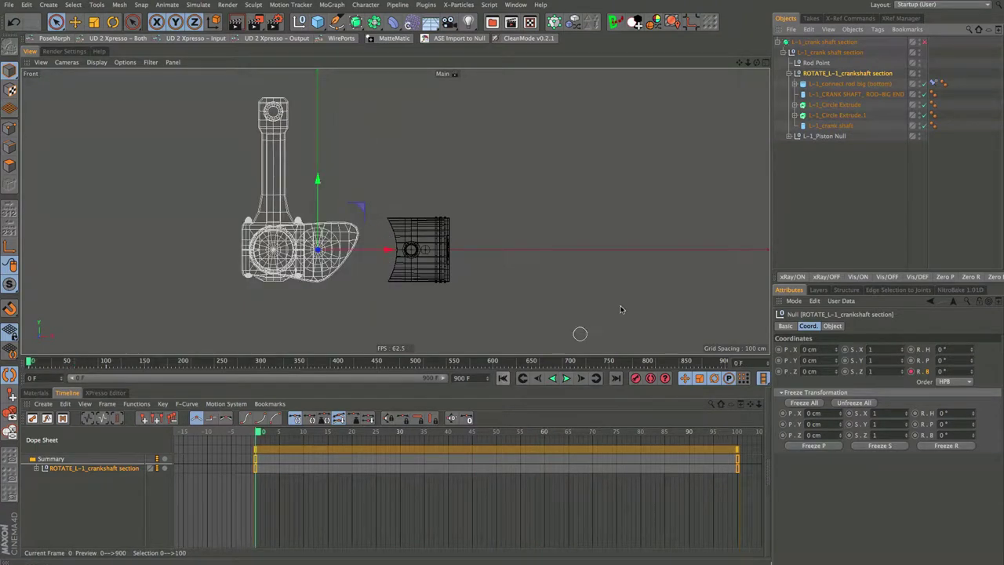
# - Place L-1_Piston Null above the ROTATE group, test the rig, and expand the null
pyautogui.click(789, 73)
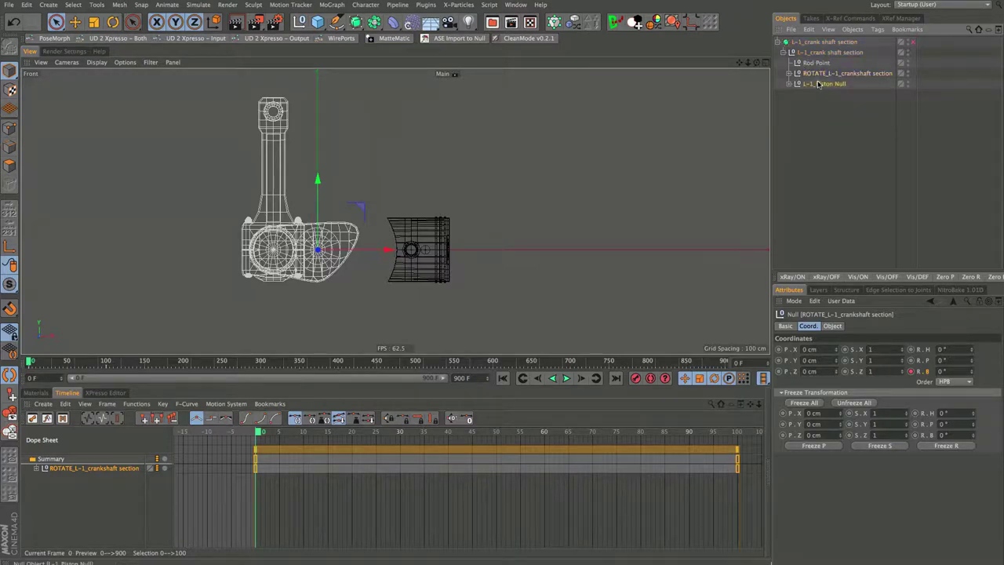
pyautogui.moveTo(820, 83); pyautogui.dragTo(816, 69)
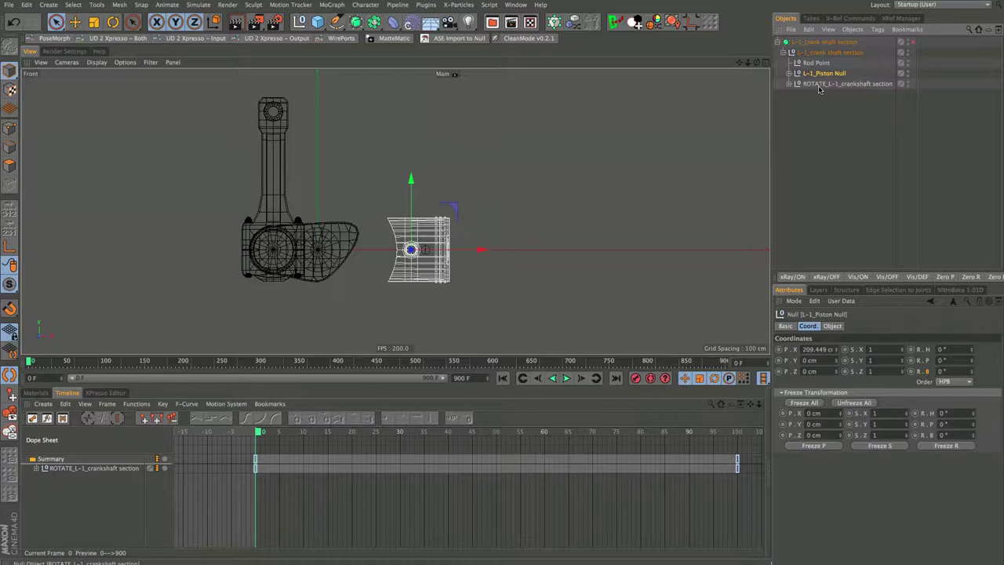
pyautogui.click(566, 378)
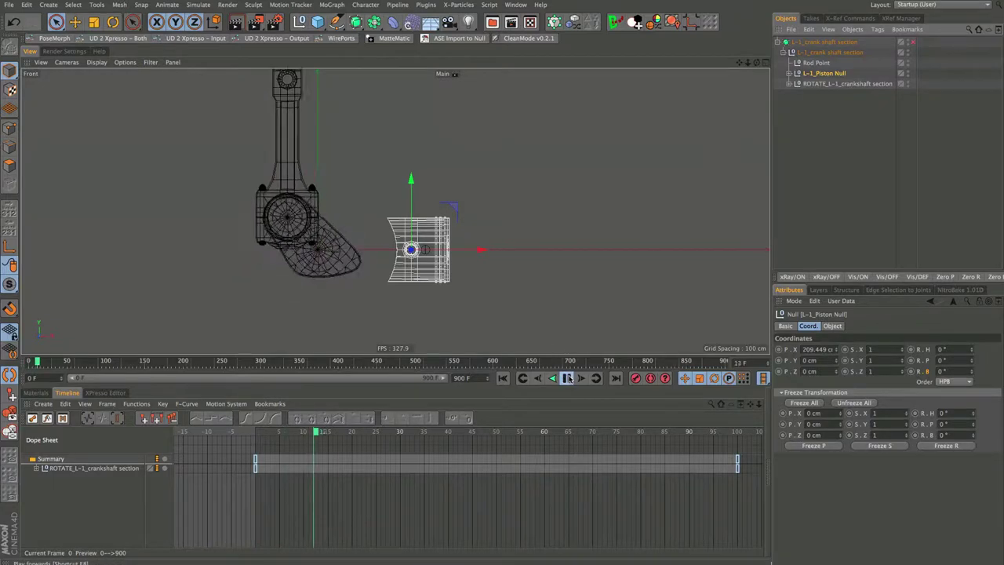
pyautogui.click(567, 378)
pyautogui.click(502, 378)
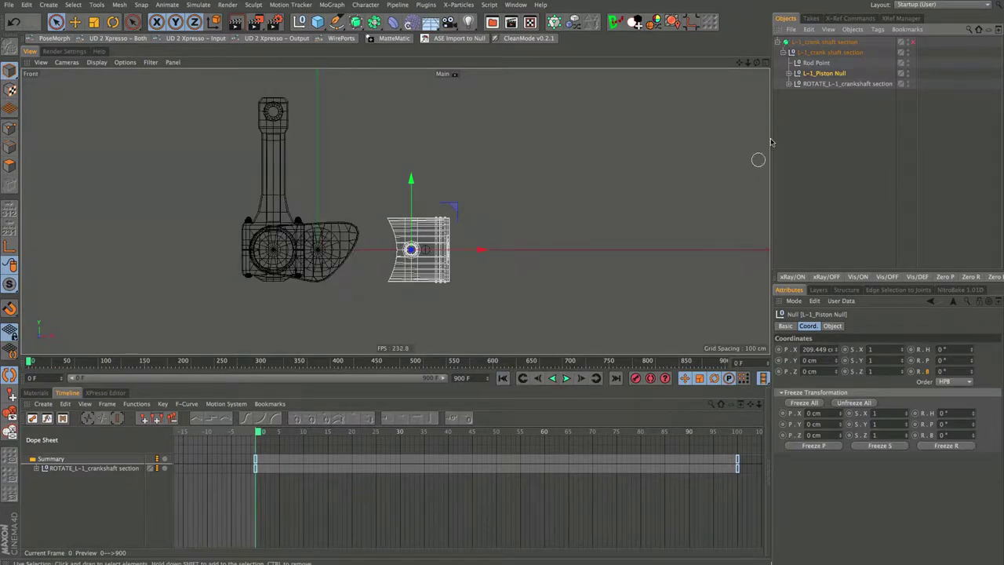
pyautogui.click(789, 74)
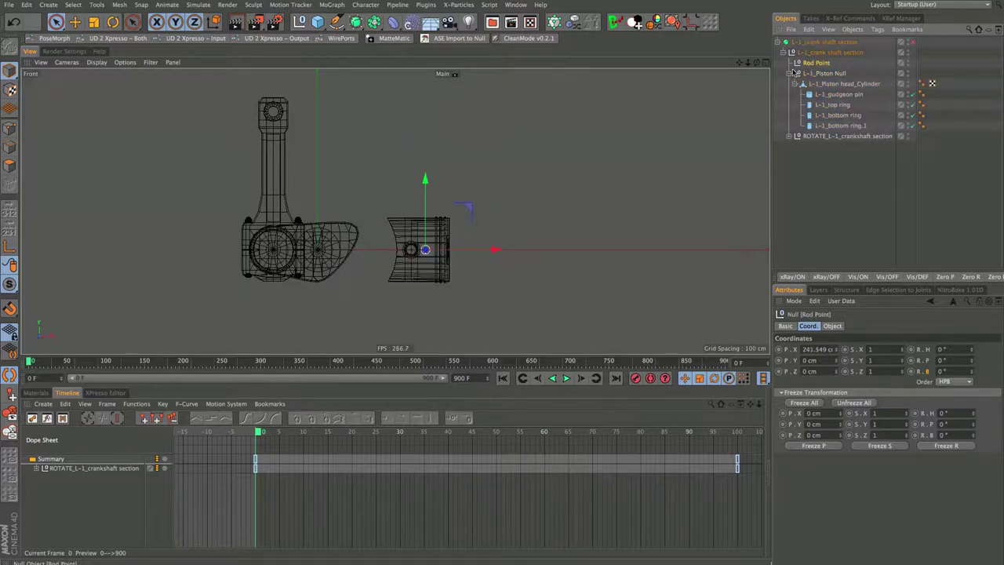
# - Rename Rod Point to Aim Target and parent it under L-1_gudgeon pin
pyautogui.doubleClick(808, 63)
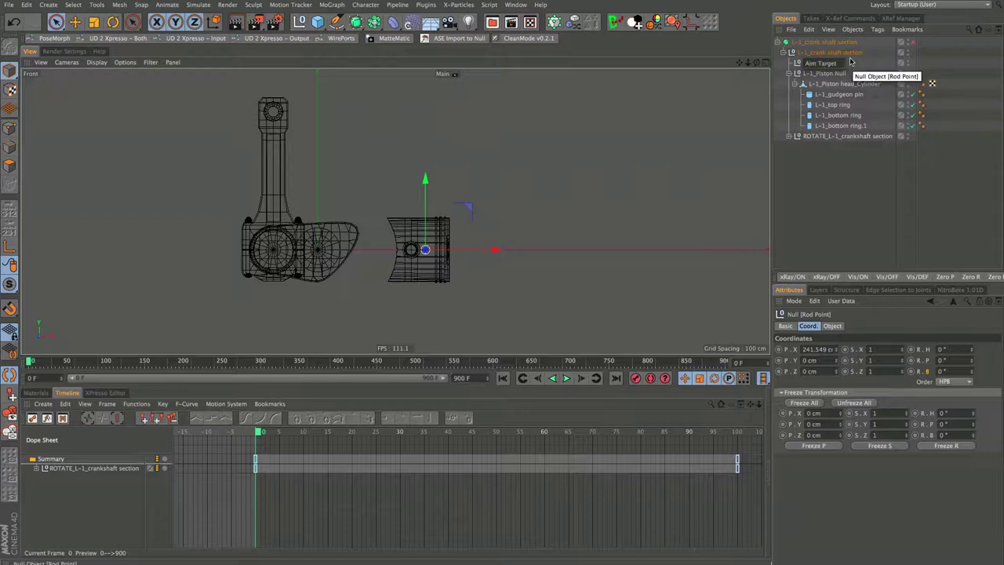
pyautogui.click(809, 197)
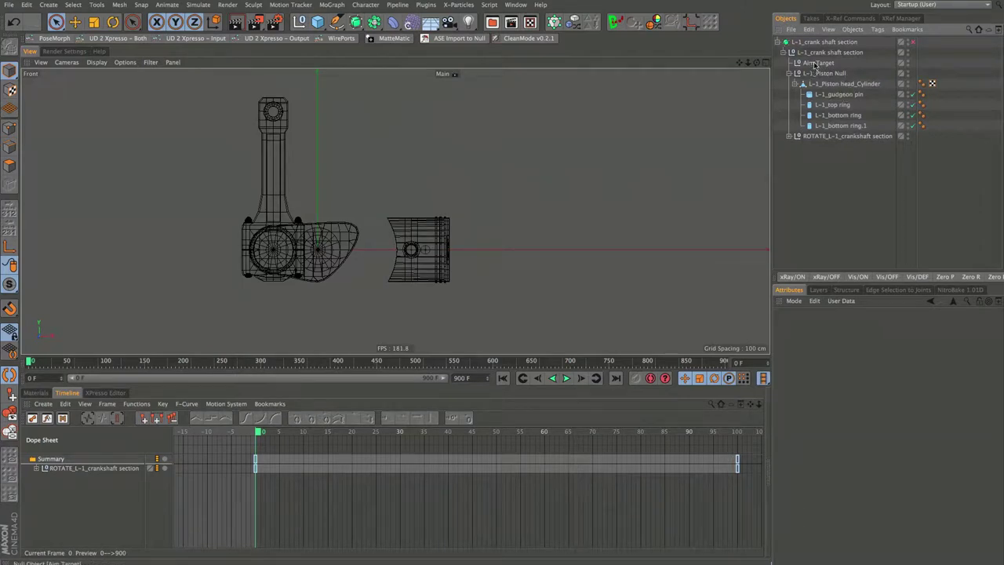
pyautogui.moveTo(815, 64); pyautogui.dragTo(830, 94)
# - Reset Aim Target's X position to 0 cm so it centres on the gudgeon pin
pyautogui.scroll(8, 415, 232)
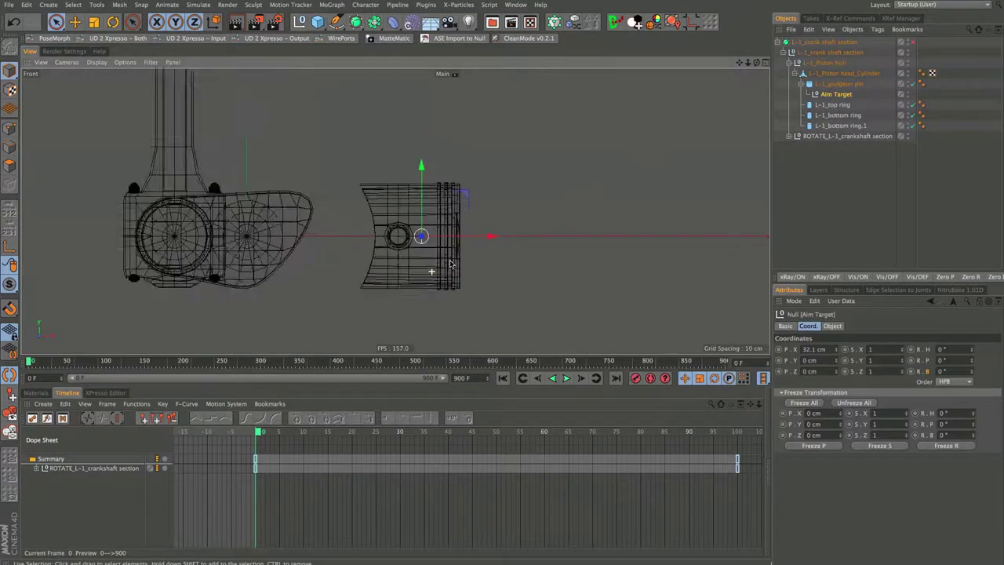
pyautogui.keyDown('alt'); pyautogui.moveTo(415, 232); pyautogui.dragTo(434, 232, button='middle'); pyautogui.keyUp('alt')
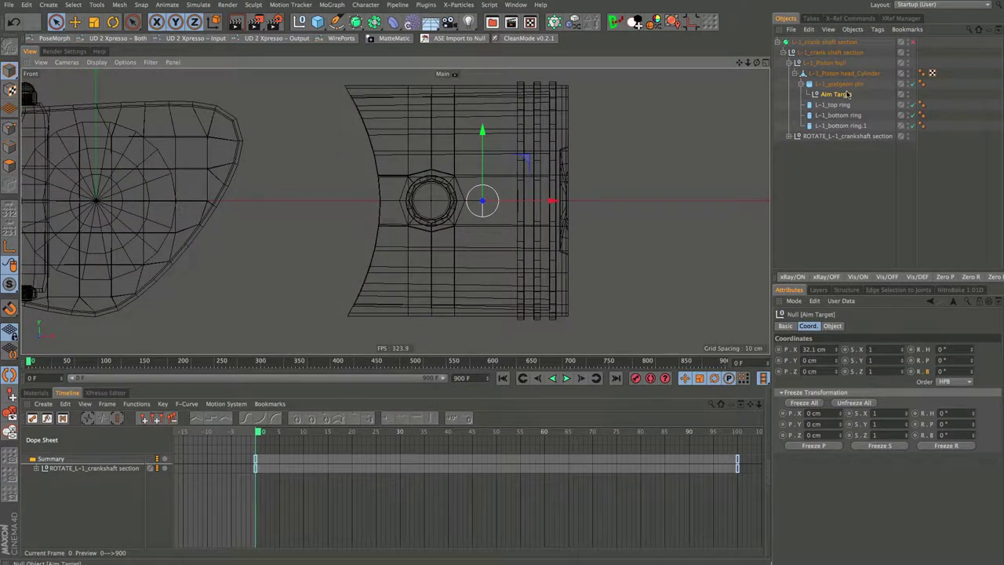
pyautogui.click(444, 205)
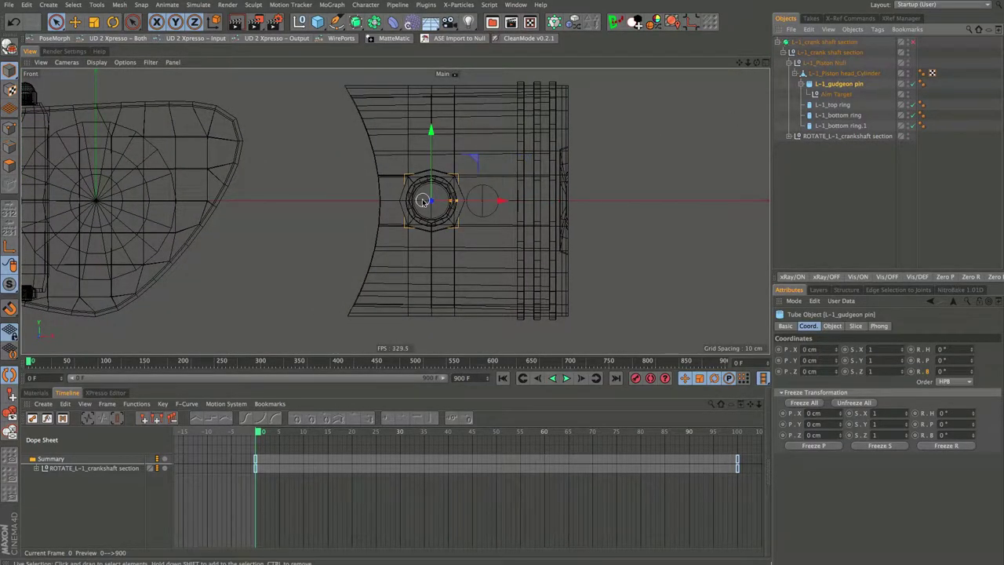
pyautogui.scroll(2, 422, 201)
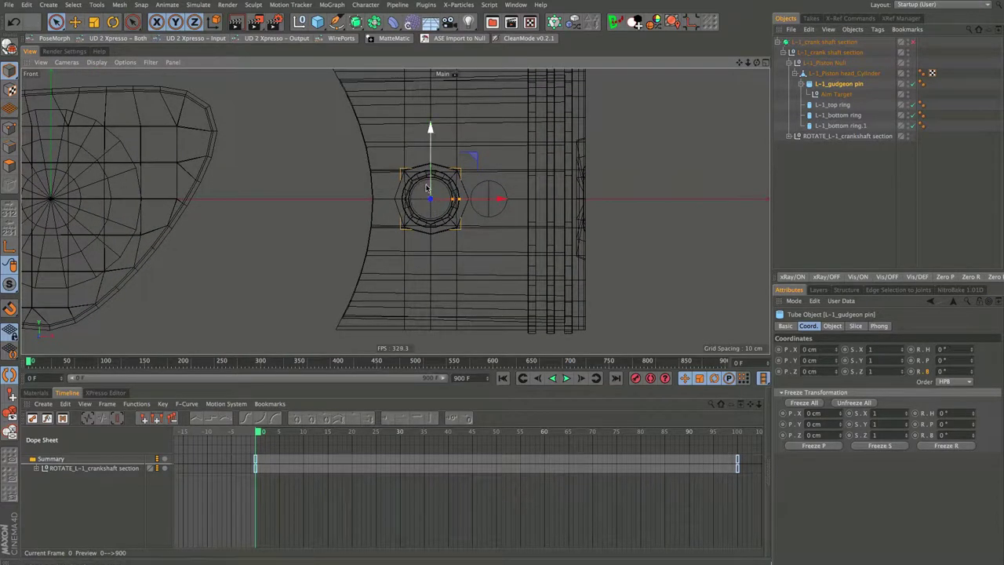
pyautogui.scroll(-5, 461, 215)
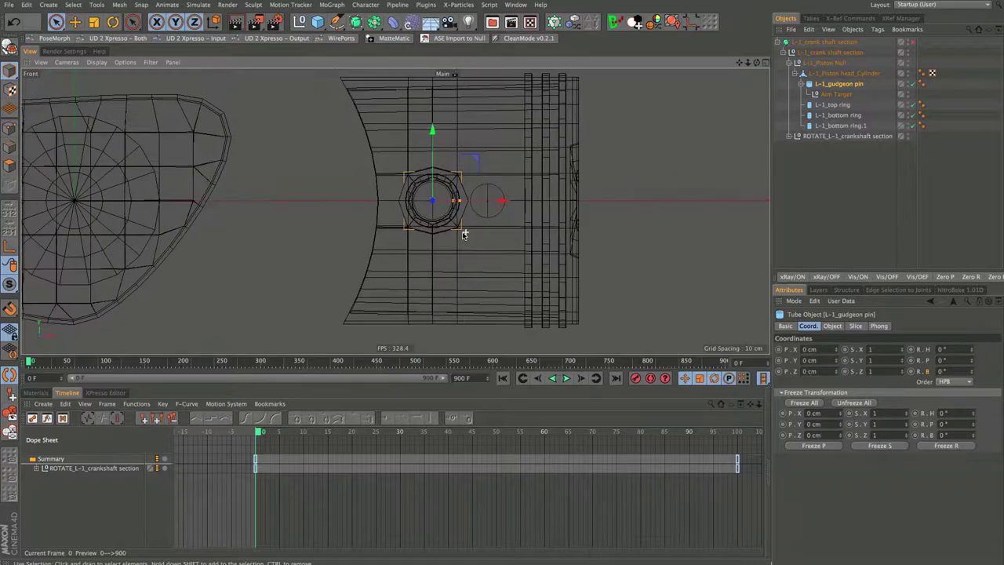
pyautogui.click(474, 209)
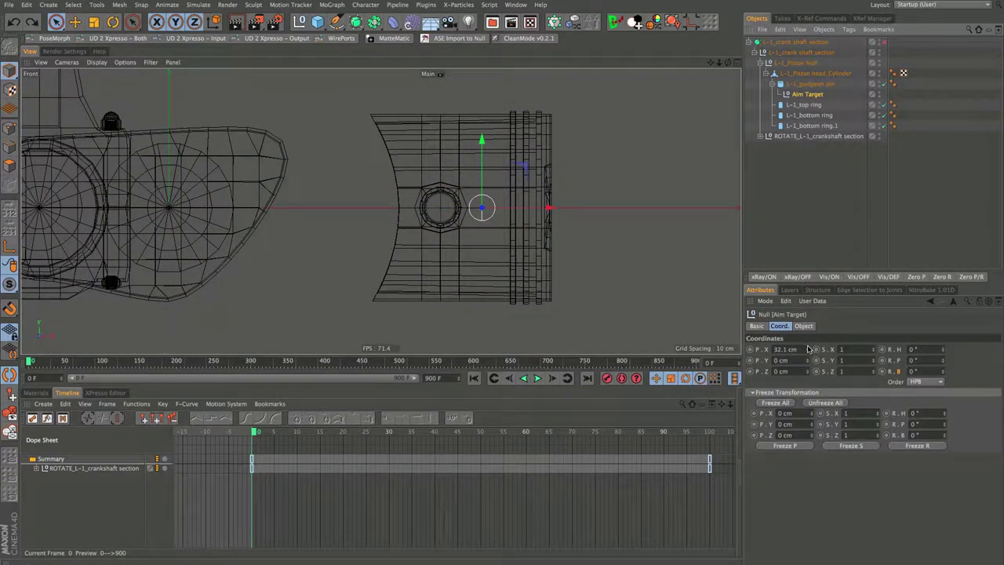
pyautogui.rightClick(807, 349)
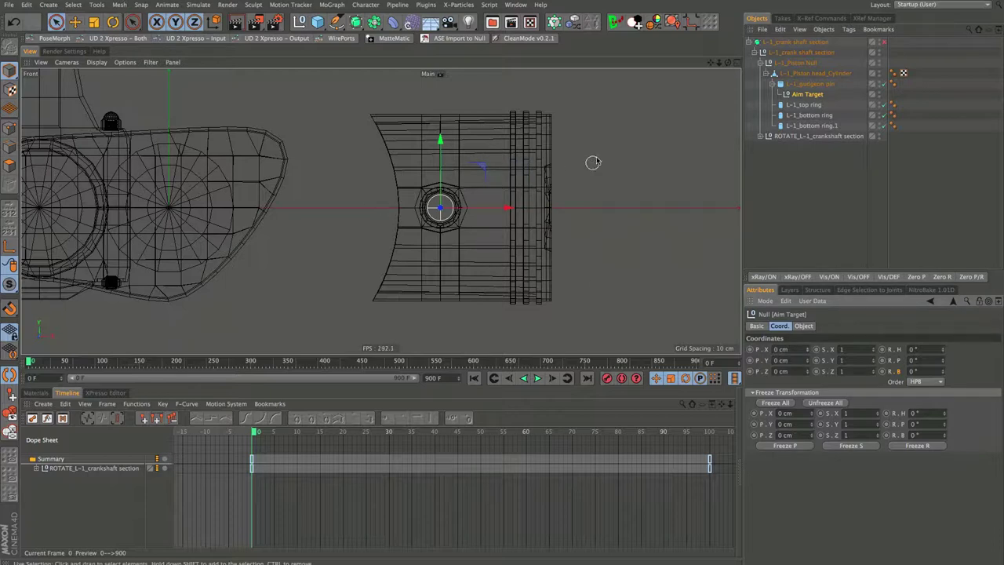
pyautogui.click(808, 84)
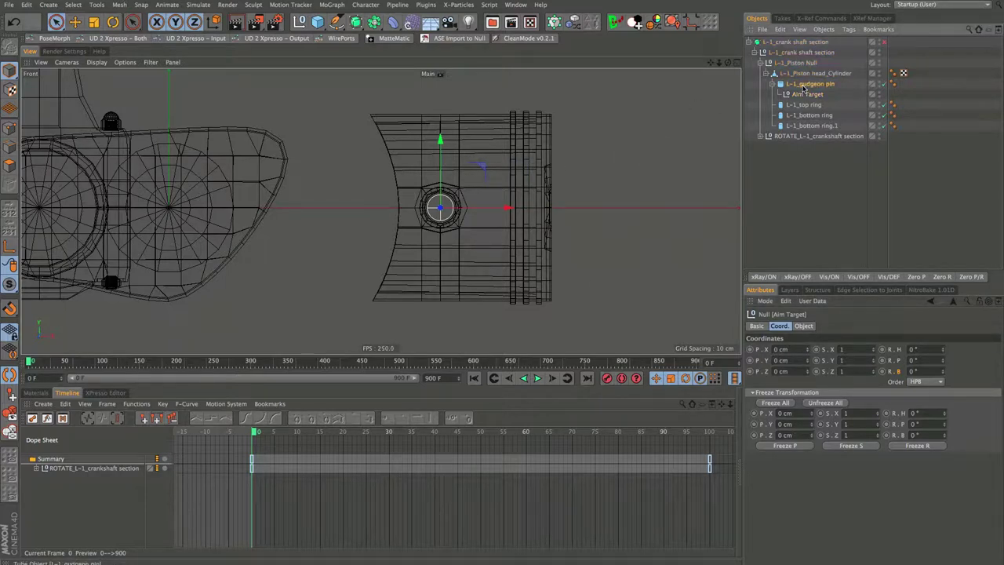
pyautogui.click(442, 207)
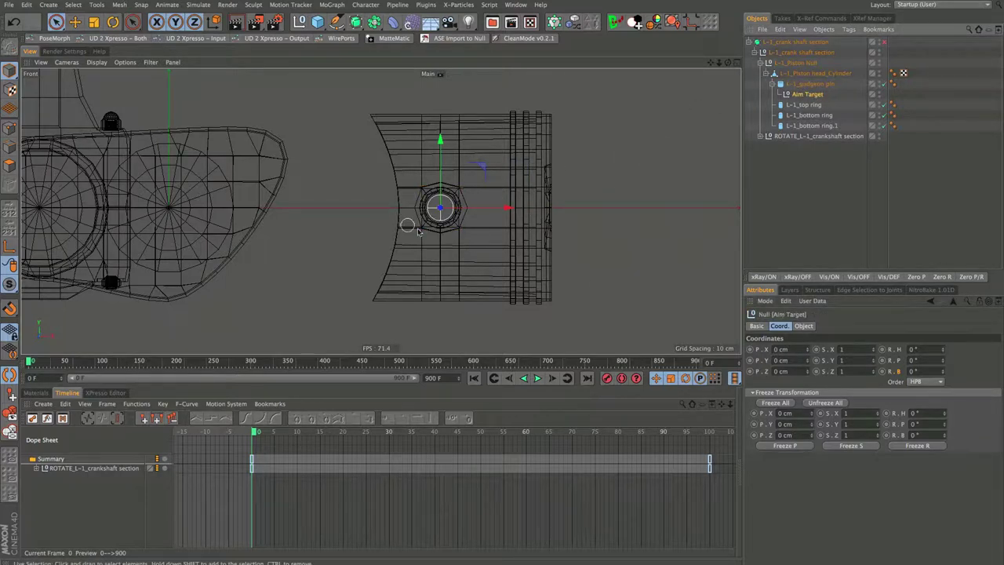
pyautogui.scroll(2, 455, 216)
pyautogui.scroll(-6, 459, 220)
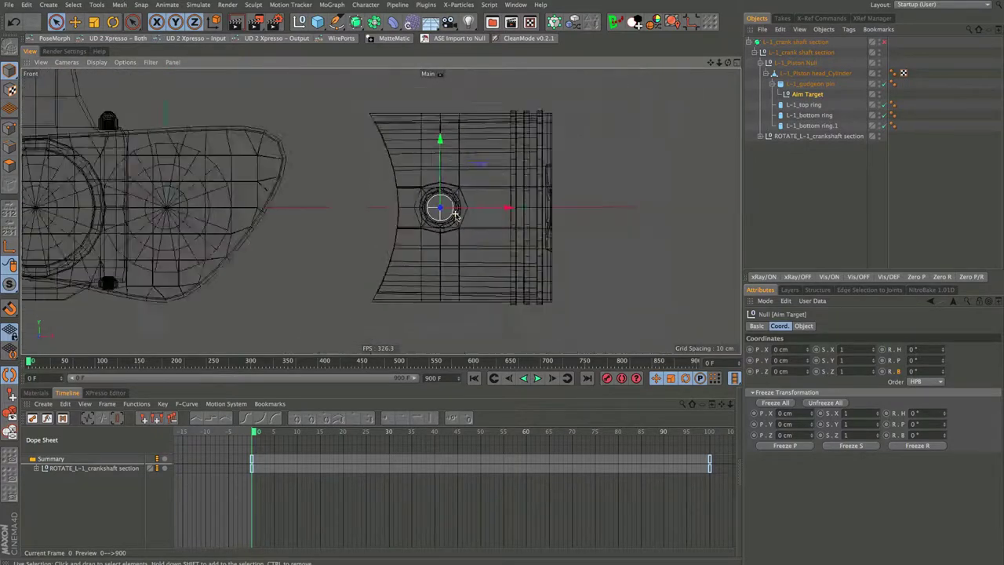
# - Link Aim Target into the rod Constraint's Aim Target field and test-play the rig
pyautogui.click(760, 137)
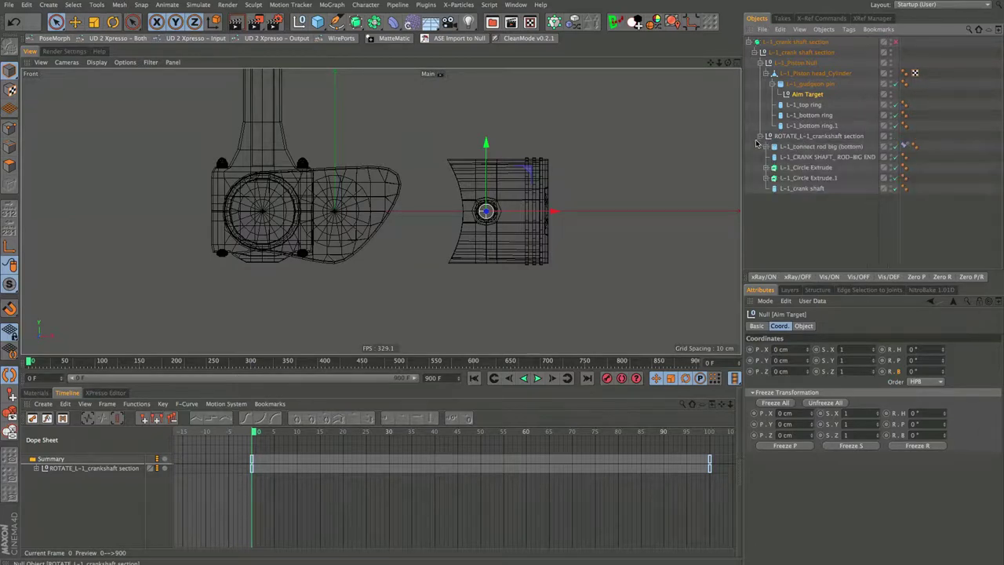
pyautogui.click(904, 147)
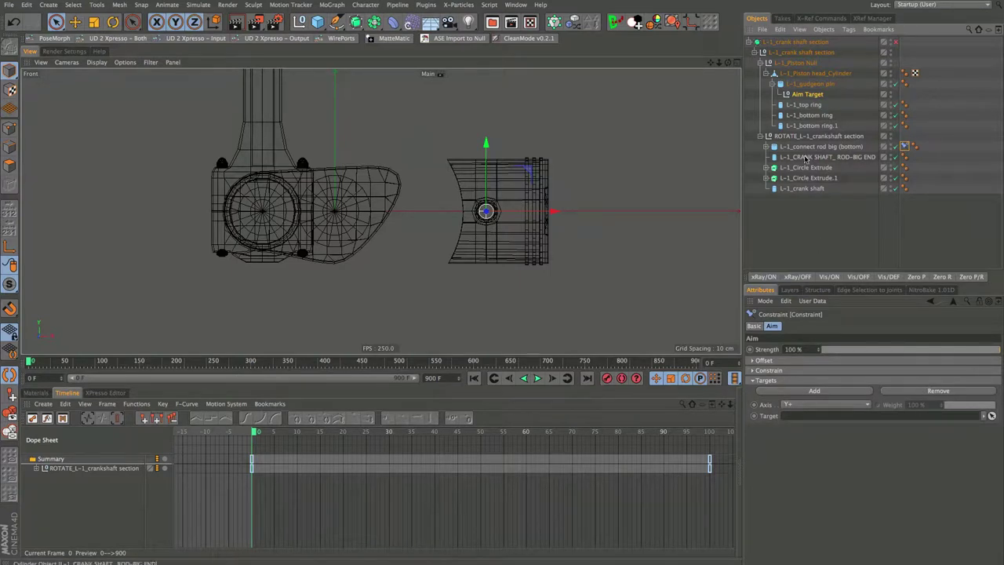
pyautogui.moveTo(798, 96); pyautogui.dragTo(792, 421)
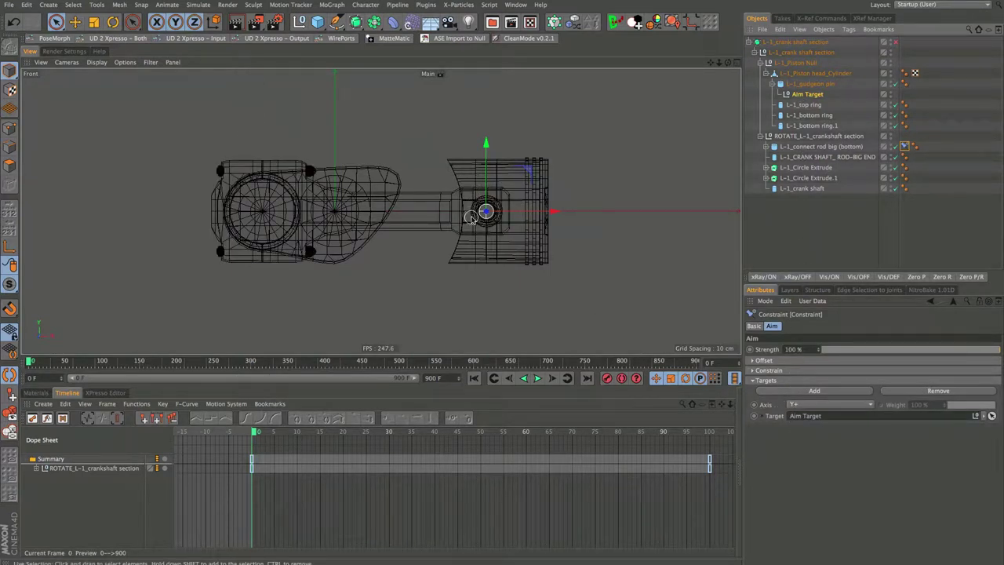
pyautogui.scroll(3, 492, 232)
pyautogui.scroll(2, 510, 224)
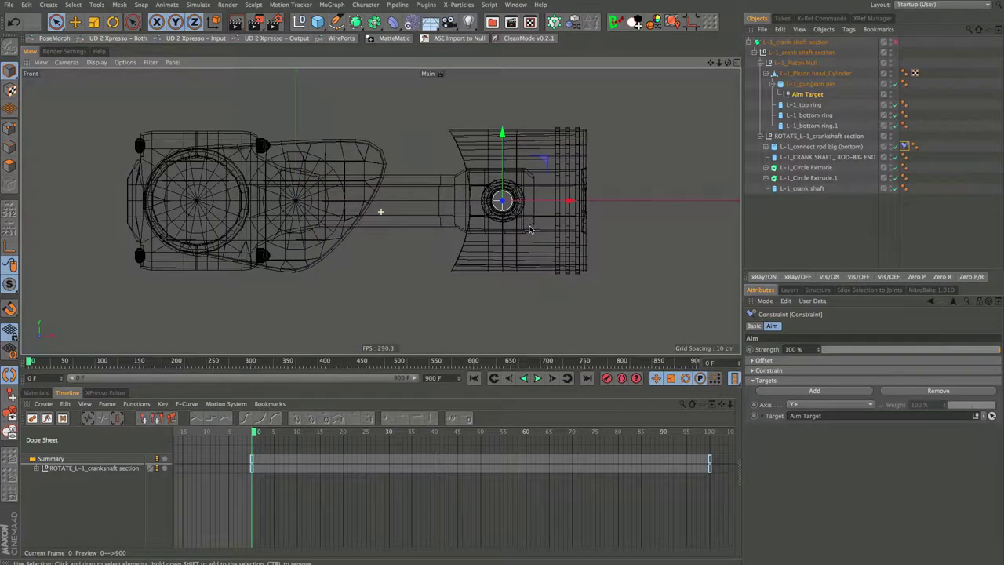
pyautogui.click(538, 378)
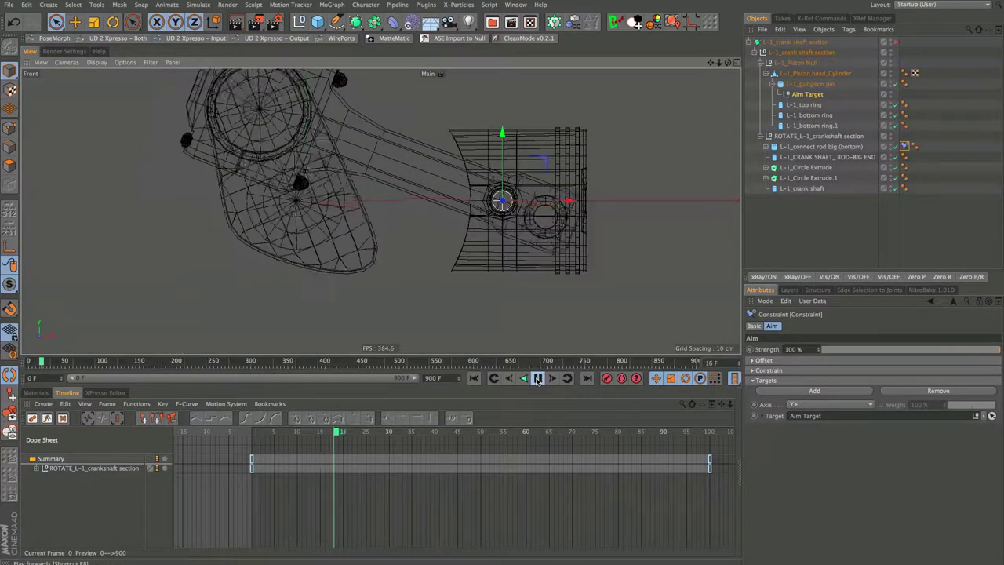
pyautogui.click(537, 378)
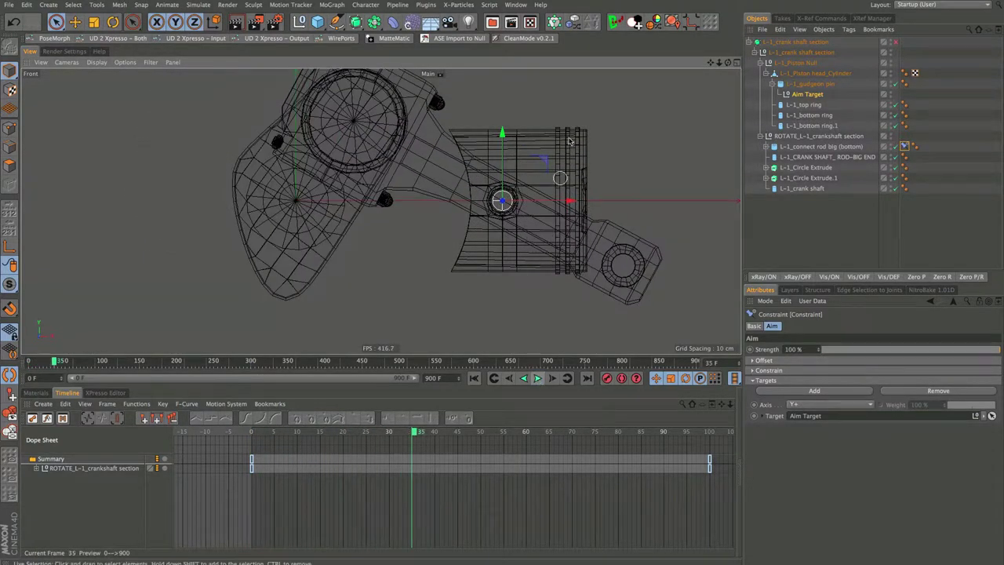
pyautogui.click(474, 379)
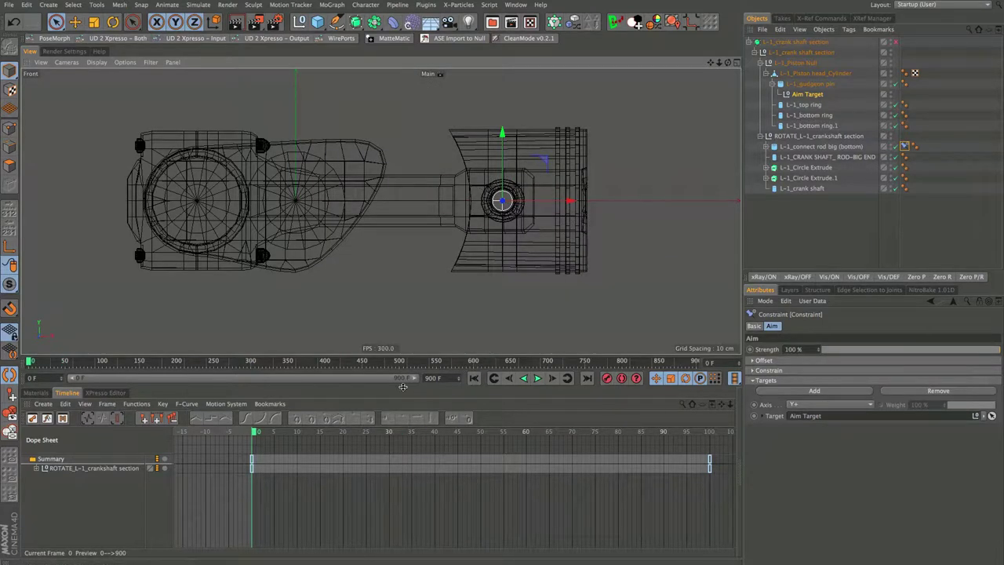
# - Drag the crankshaft's 360° rotation key from frame 100 to frame 50 and preview it
pyautogui.click(710, 460)
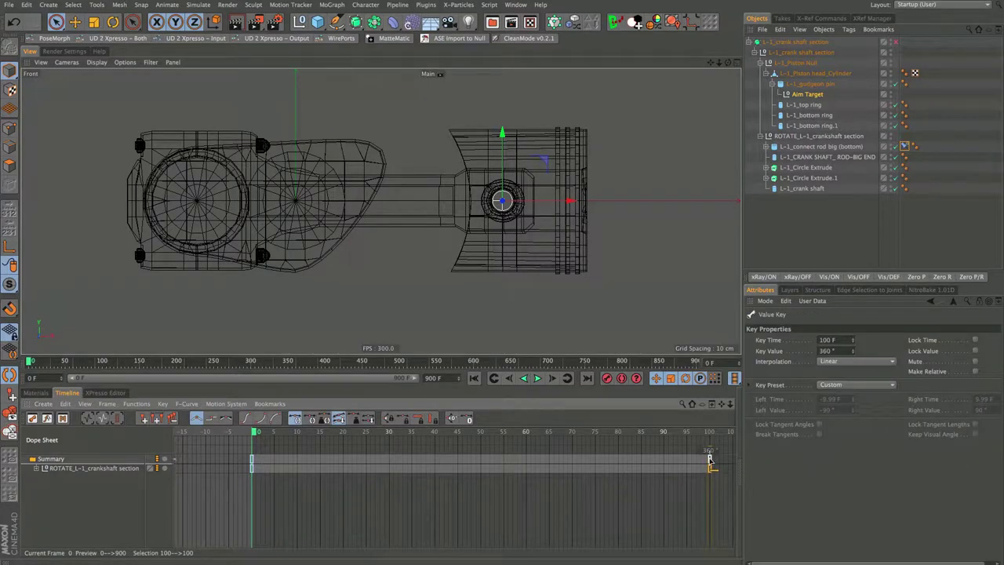
pyautogui.moveTo(710, 459); pyautogui.dragTo(480, 473)
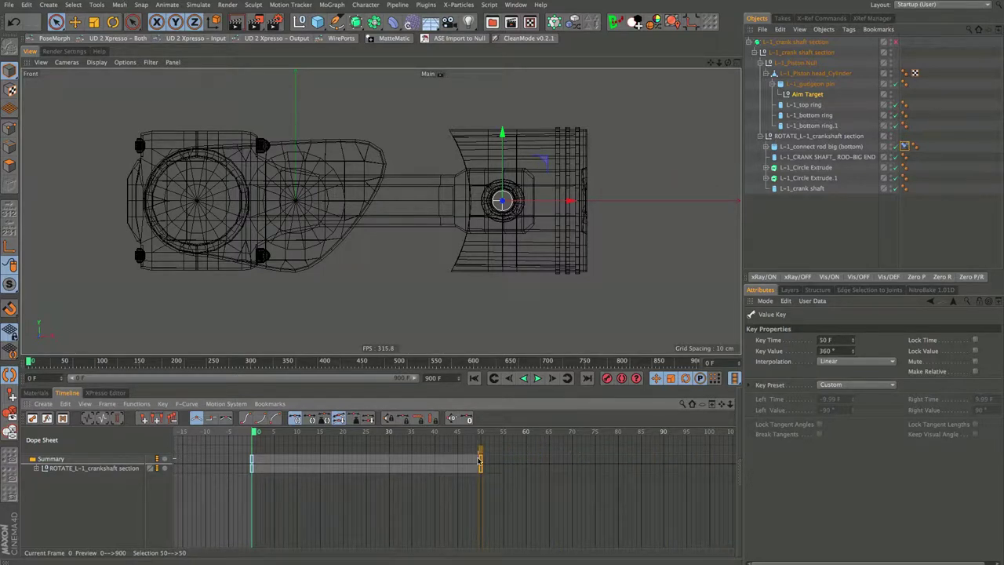
pyautogui.moveTo(481, 466)
pyautogui.click(538, 378)
pyautogui.click(537, 378)
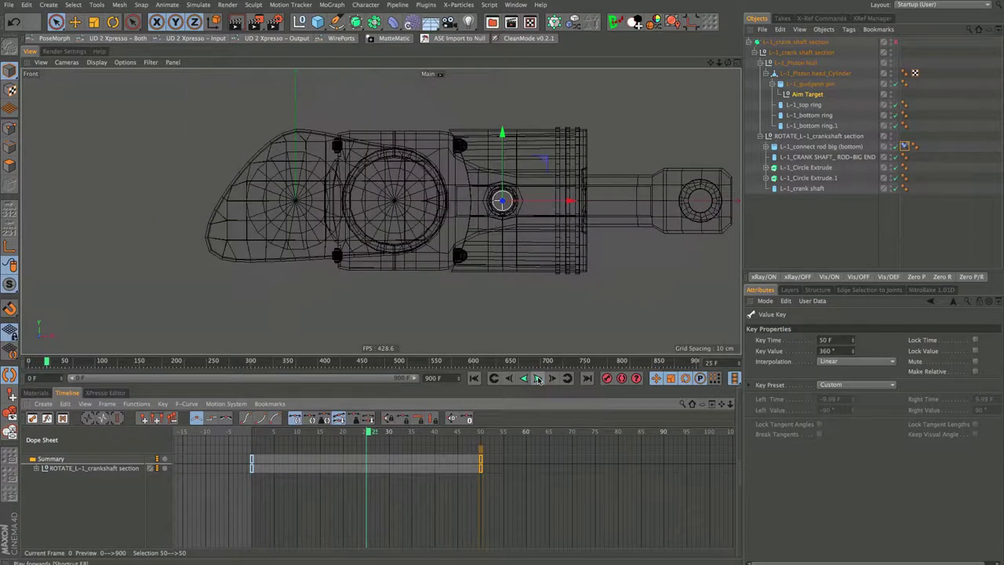
pyautogui.click(475, 378)
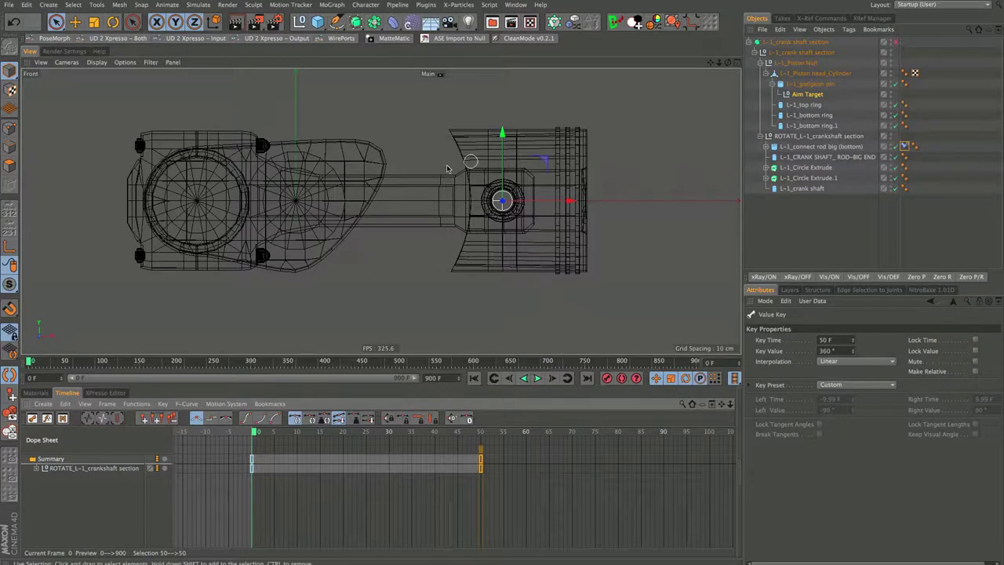
# - Recentre the assembly and replay the faster crank rotation from frame 0
pyautogui.scroll(-2, 498, 273)
pyautogui.keyDown('alt'); pyautogui.moveTo(497, 269); pyautogui.dragTo(473, 277, button='middle'); pyautogui.keyUp('alt')
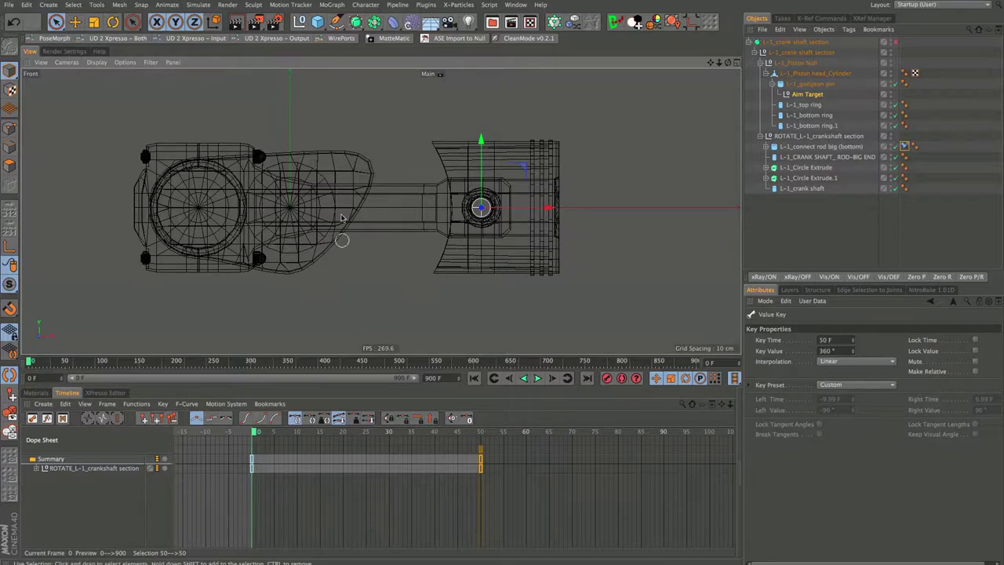
pyautogui.click(537, 377)
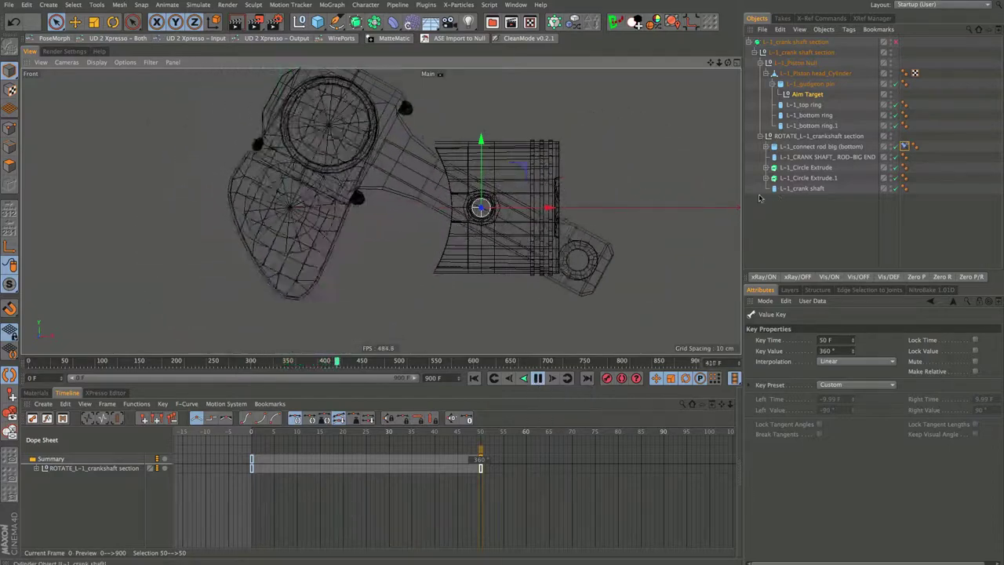
pyautogui.press('F8')
pyautogui.click(475, 378)
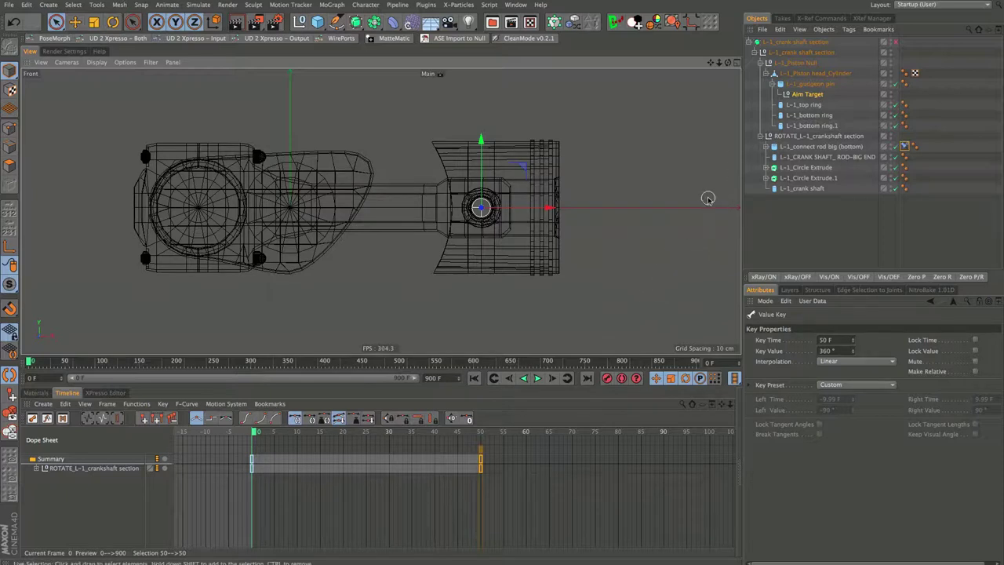
# - Hide the piston head in the viewport and select L-1_Piston Null
pyautogui.click(891, 78)
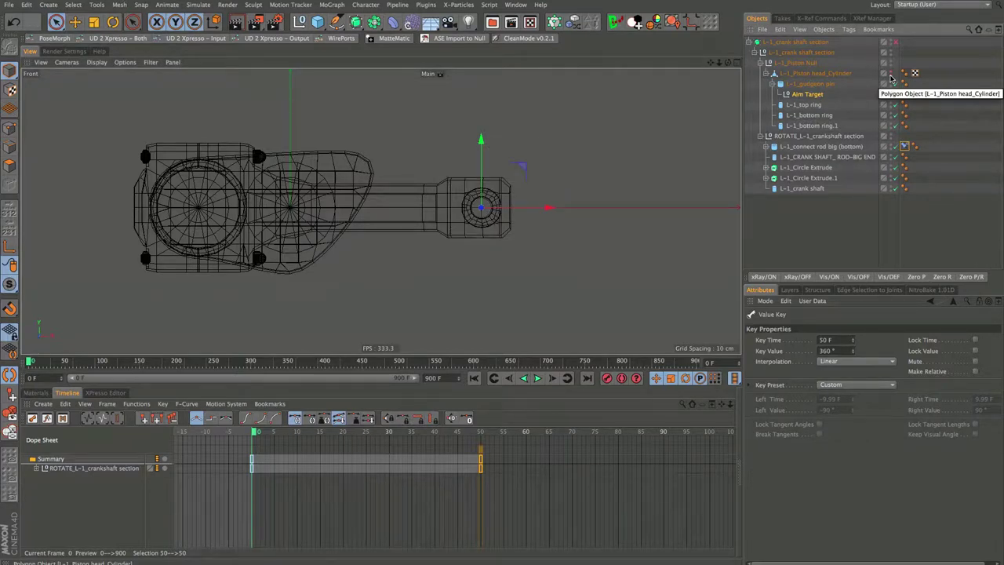
pyautogui.click(798, 63)
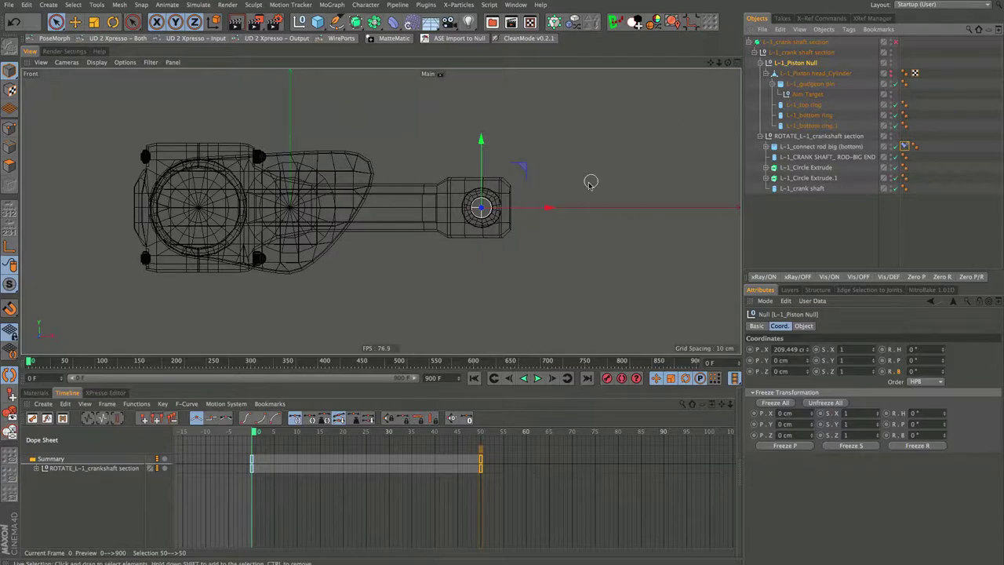
pyautogui.scroll(6, 516, 214)
pyautogui.moveTo(572, 208); pyautogui.dragTo(635, 201, button='middle')
pyautogui.click(794, 94)
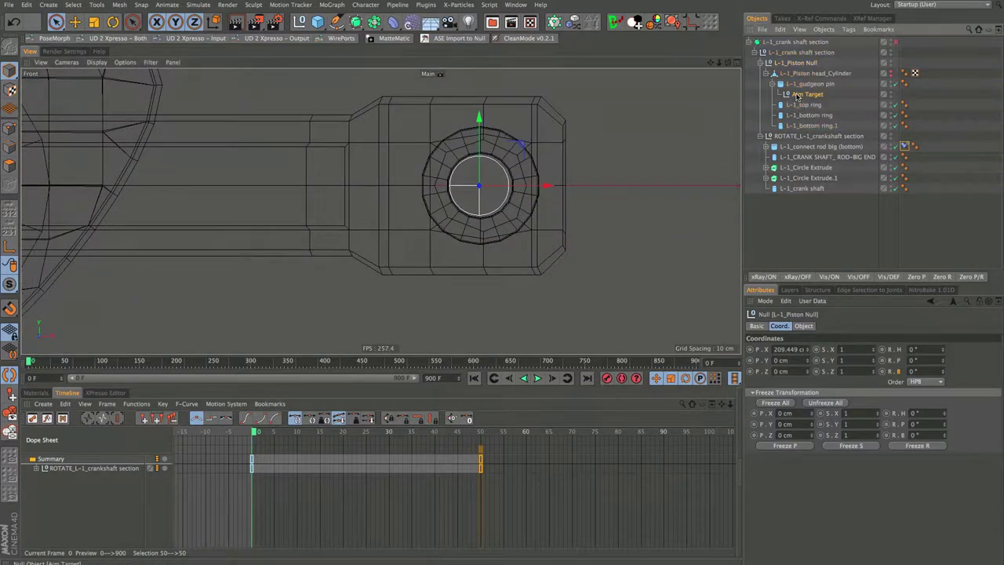
pyautogui.click(786, 63)
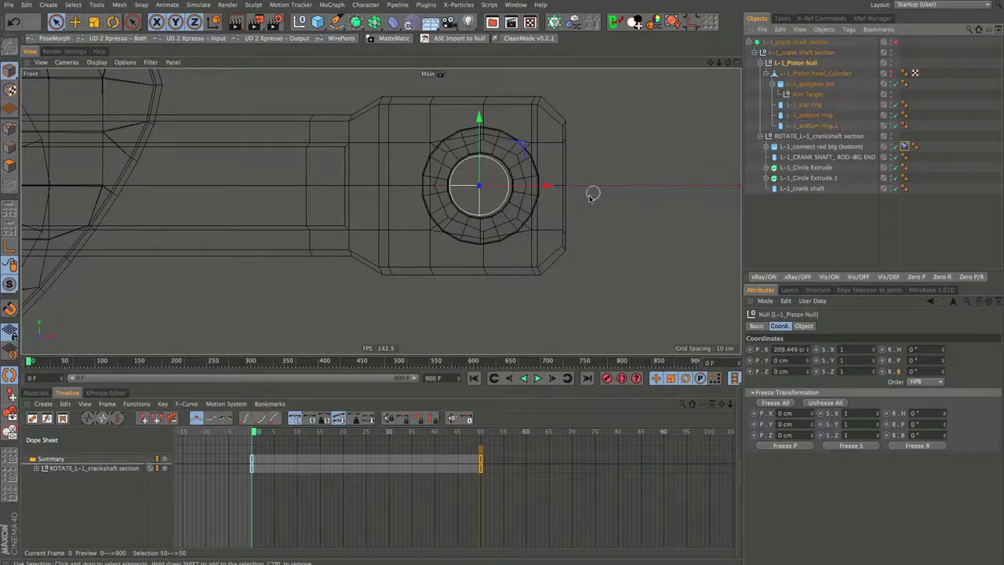
pyautogui.scroll(-5, 560, 227)
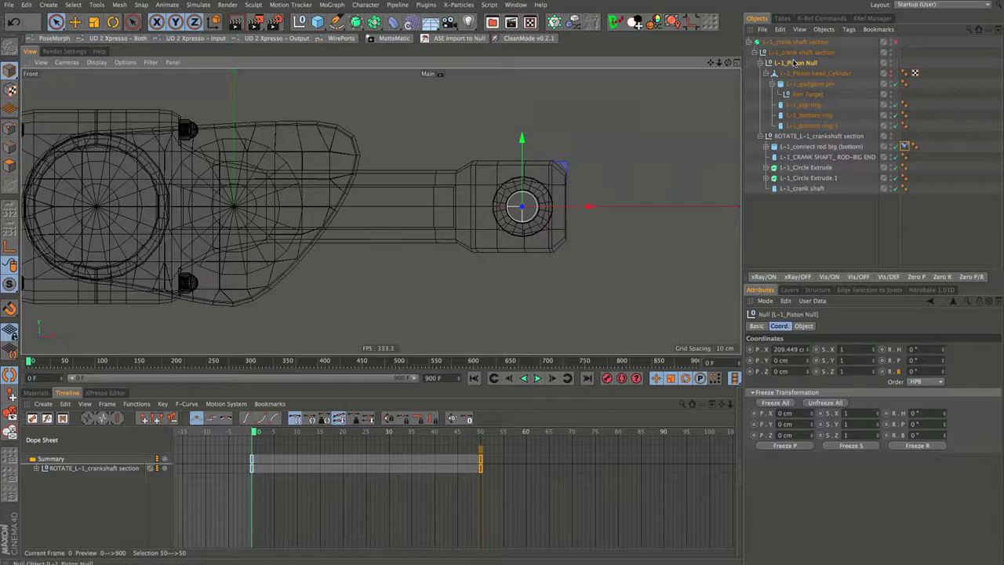
# - Turn on Use Color for L-1_Piston Null with a bright green display colour
pyautogui.click(757, 326)
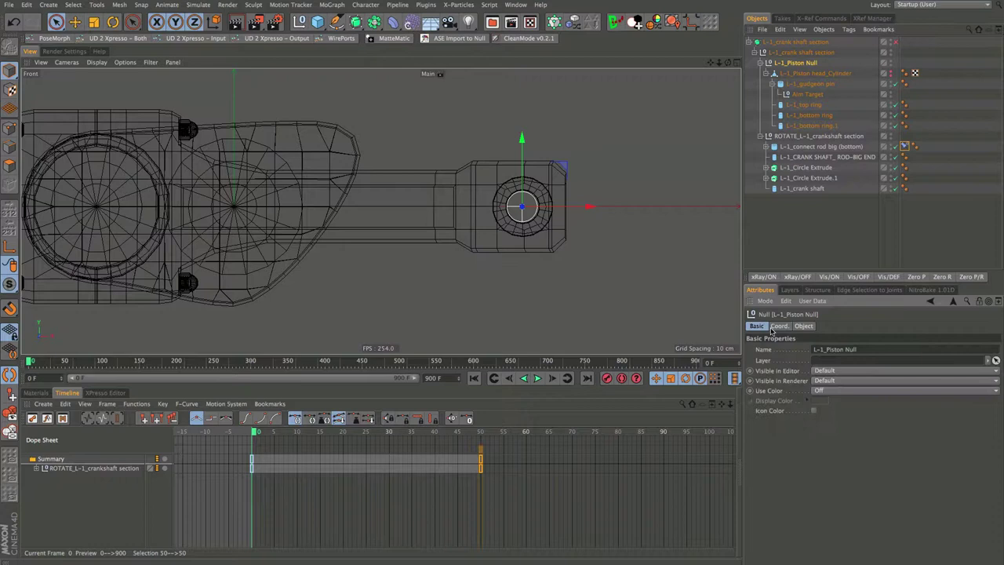
pyautogui.click(826, 390)
pyautogui.click(828, 418)
pyautogui.click(824, 401)
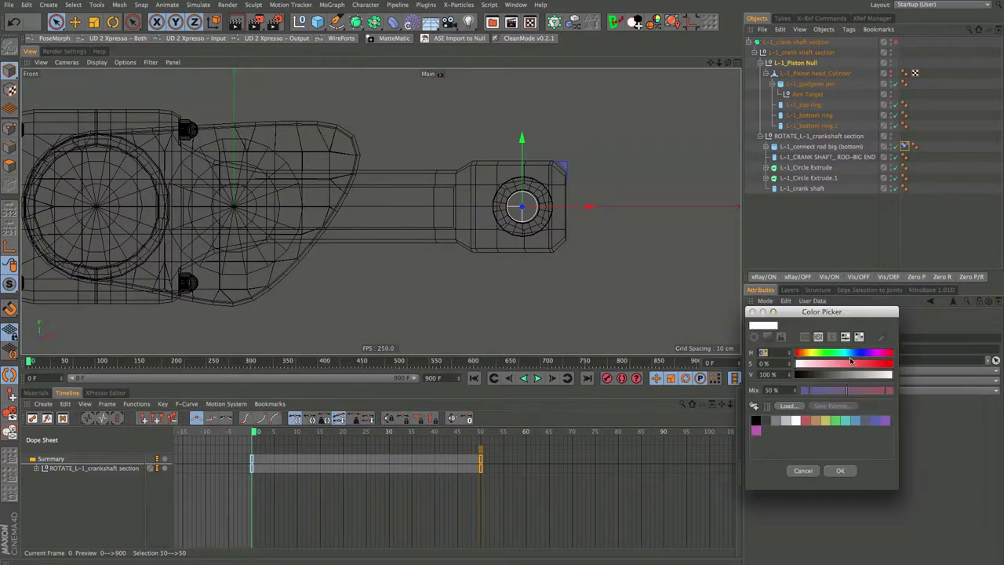
pyautogui.moveTo(832, 355); pyautogui.dragTo(872, 365)
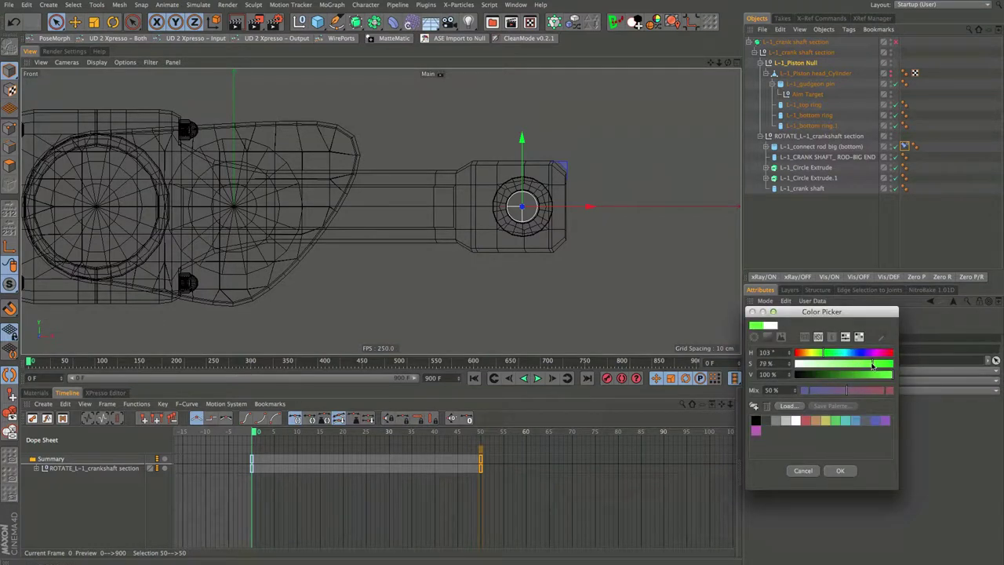
pyautogui.click(837, 471)
pyautogui.click(784, 235)
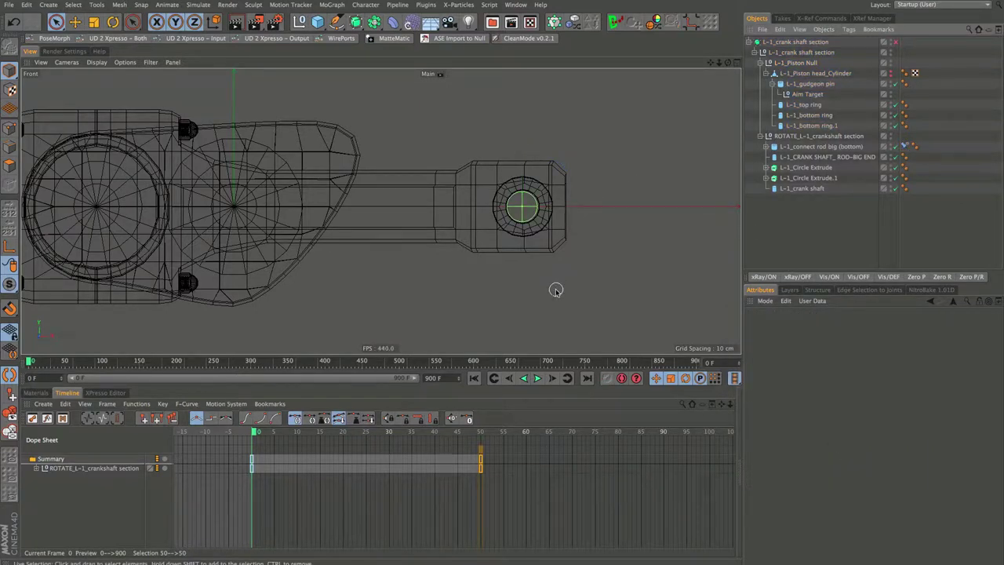
pyautogui.scroll(-5, 541, 270)
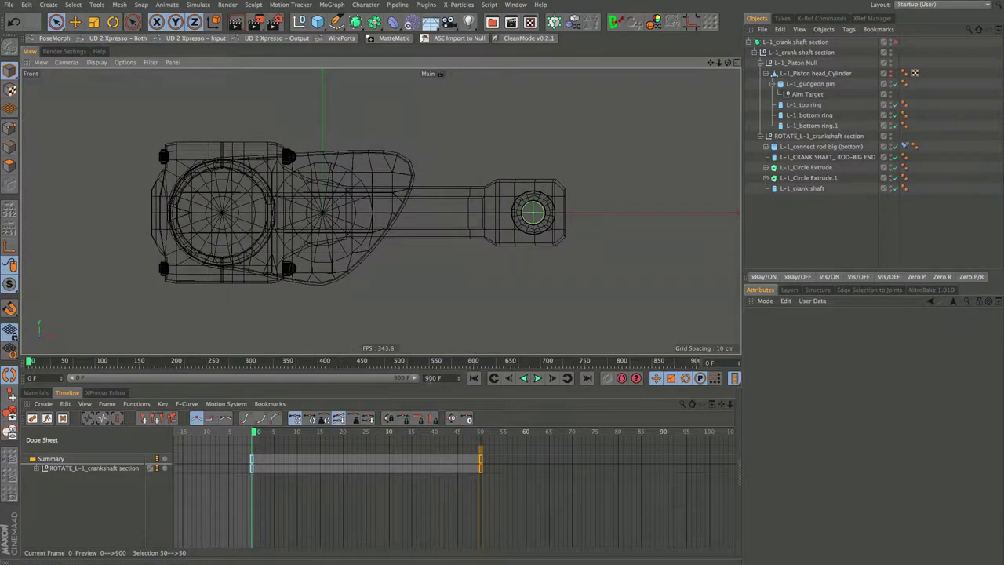
pyautogui.click(428, 378)
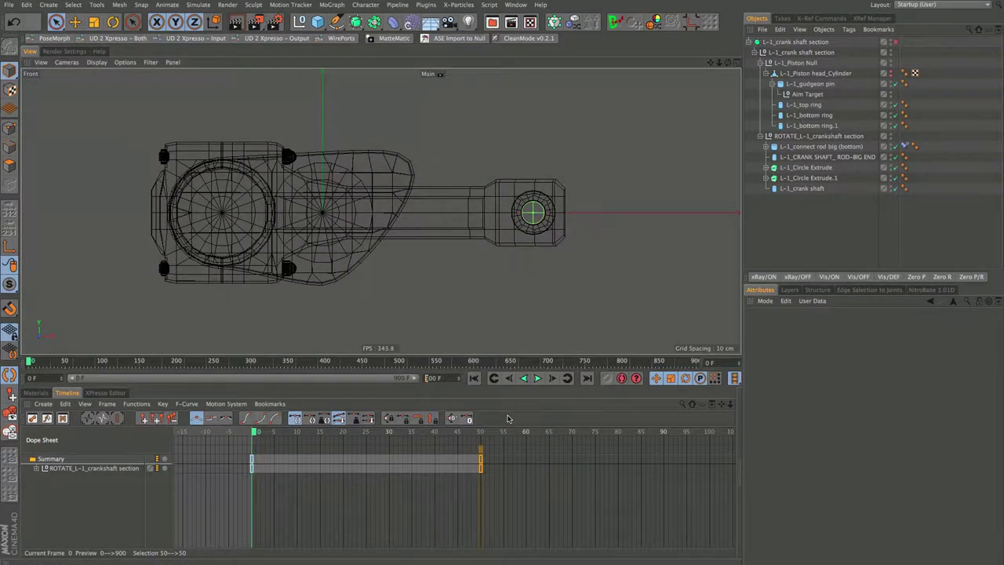
# - Set the animation end frame to 100 F
pyautogui.write('100')
pyautogui.press('Return')
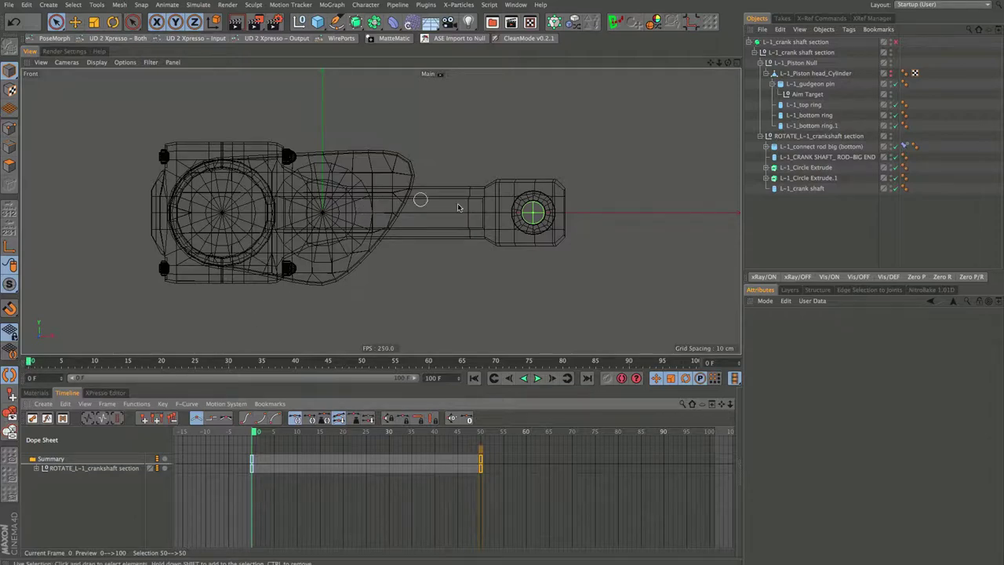
pyautogui.scroll(6, 554, 204)
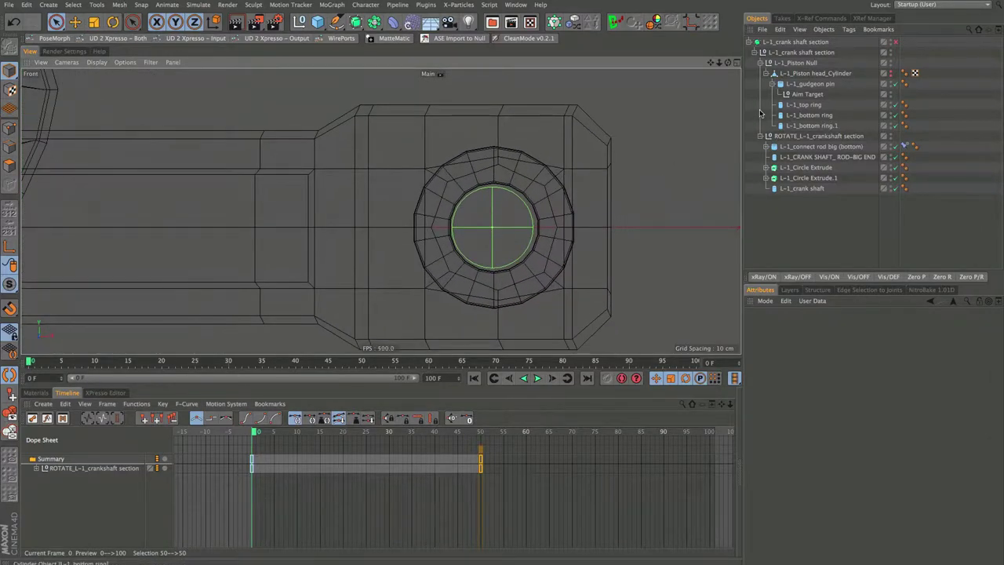
# - Nudge L-1_Piston Null slightly along X and Freeze All its transforms so P.X reads 0
pyautogui.click(798, 63)
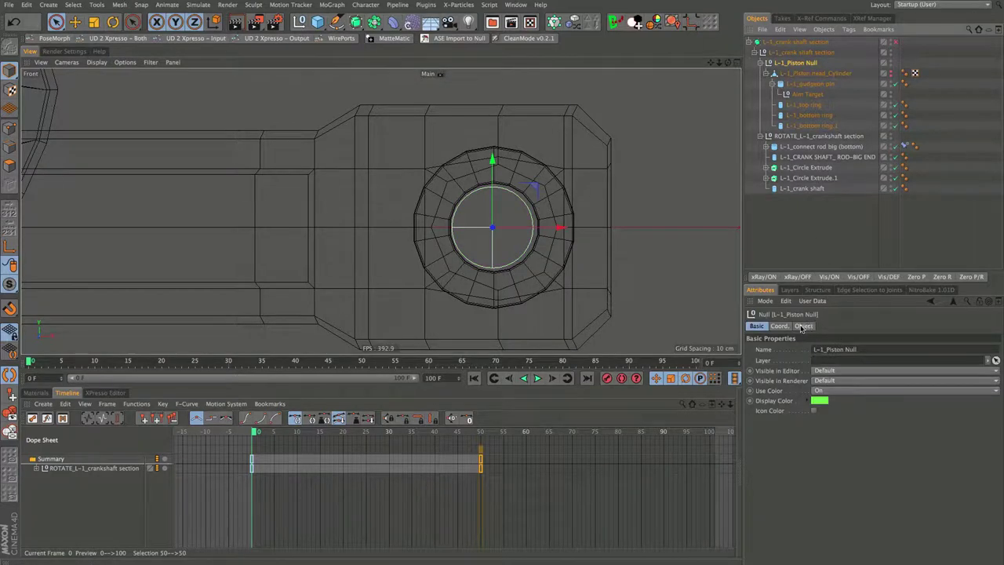
pyautogui.click(779, 326)
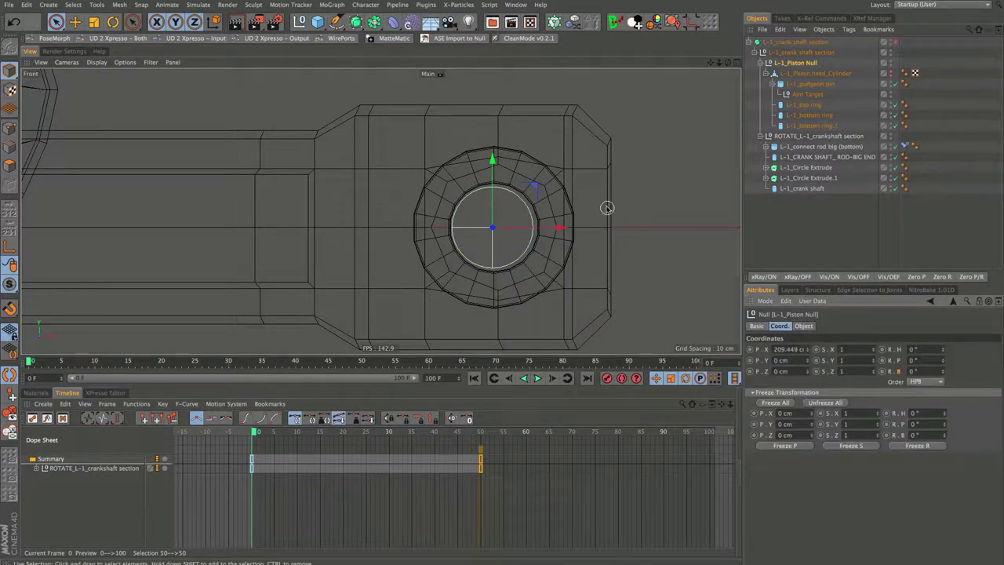
pyautogui.moveTo(562, 228); pyautogui.dragTo(564, 228)
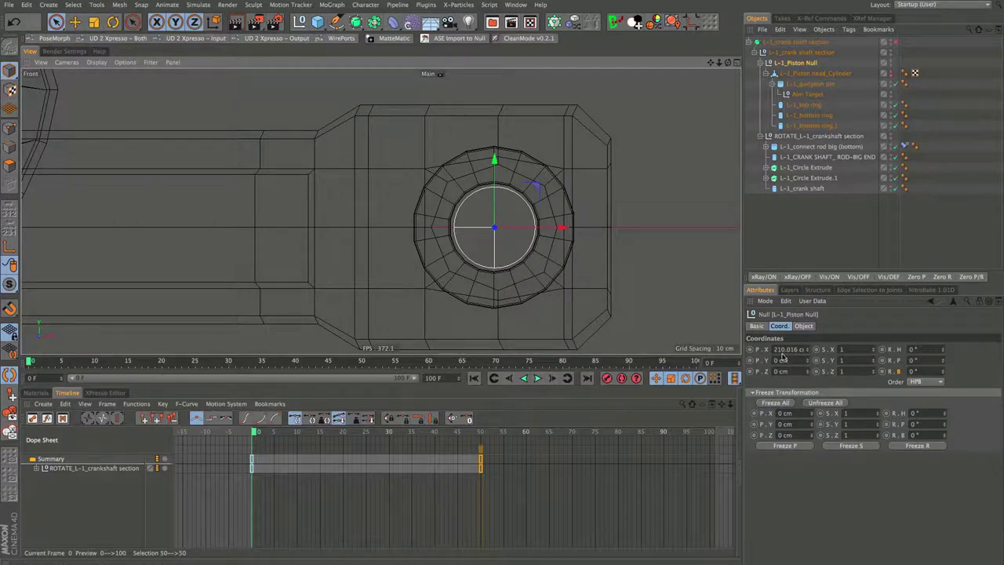
pyautogui.click(774, 403)
pyautogui.scroll(-4, 576, 251)
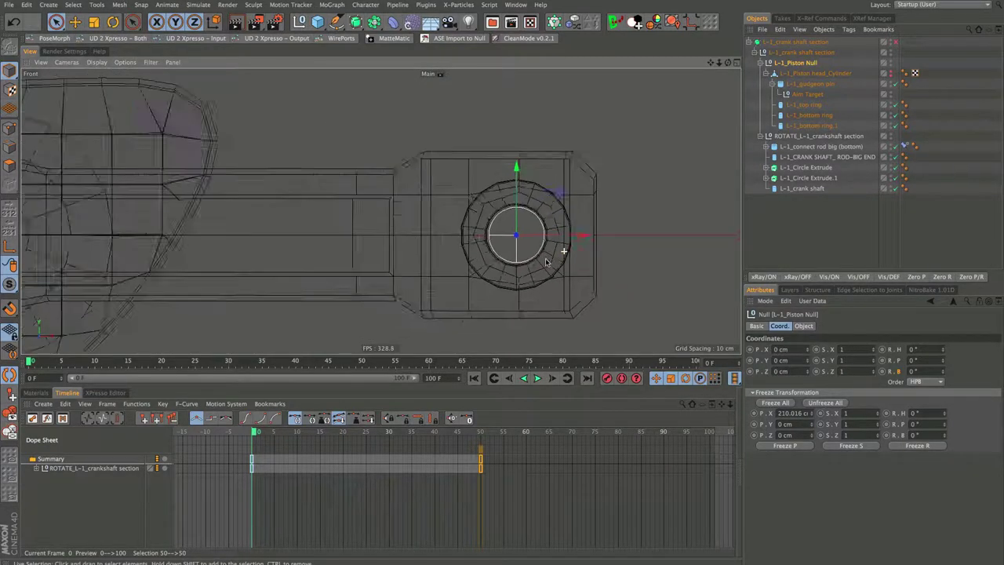
pyautogui.scroll(-3, 446, 235)
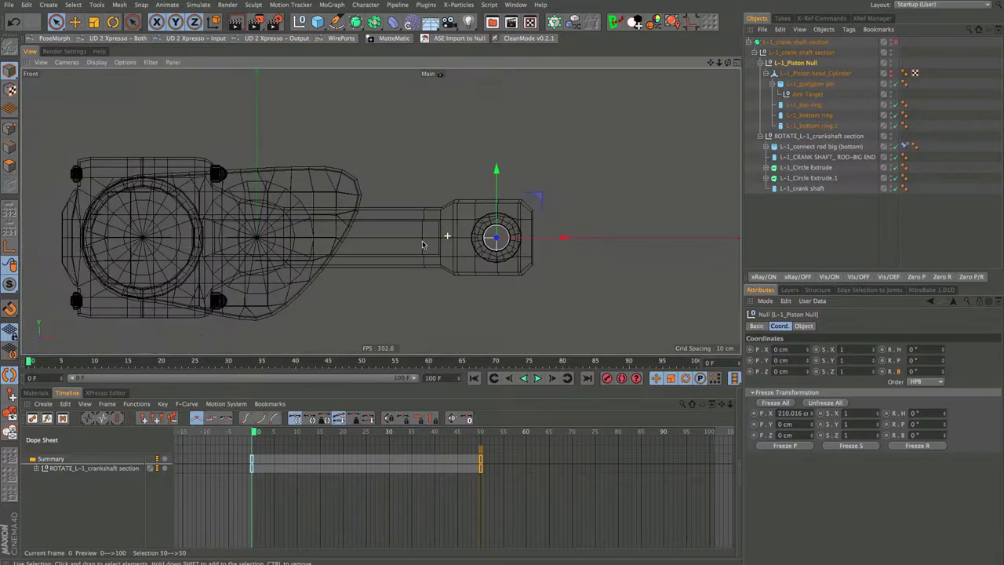
pyautogui.scroll(4, 446, 239)
pyautogui.scroll(-3, 485, 250)
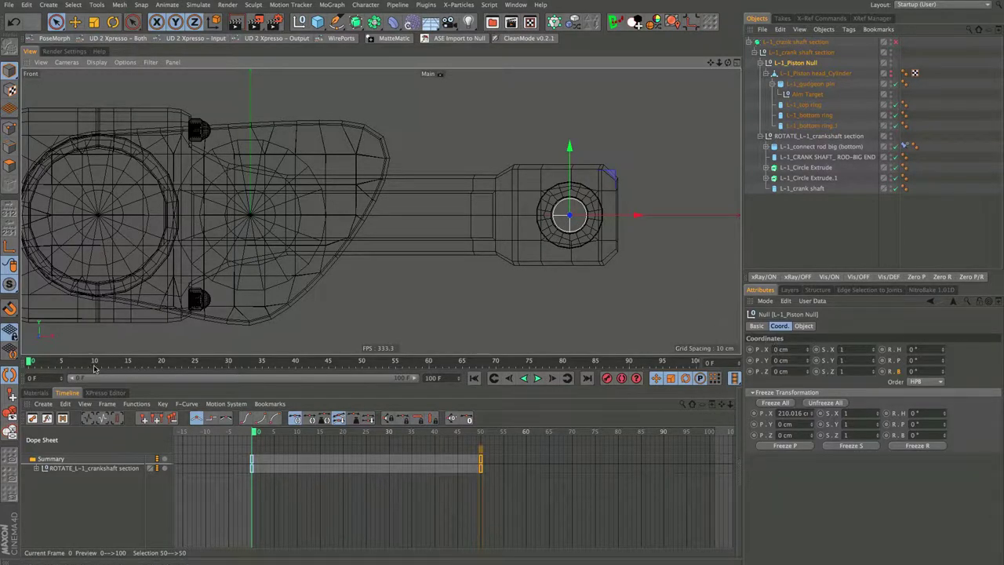
# - Scrub the crankshaft rotation from frame 0 to 50, leaving the playhead at frame 25
pyautogui.moveTo(29, 362); pyautogui.dragTo(299, 396)
pyautogui.moveTo(339, 400); pyautogui.dragTo(360, 399)
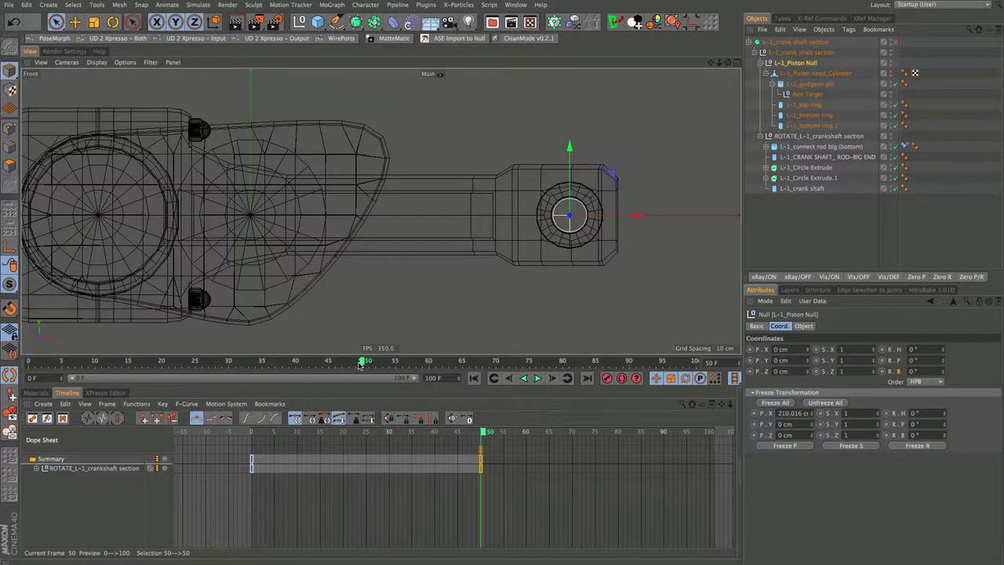
pyautogui.moveTo(360, 365); pyautogui.dragTo(196, 379)
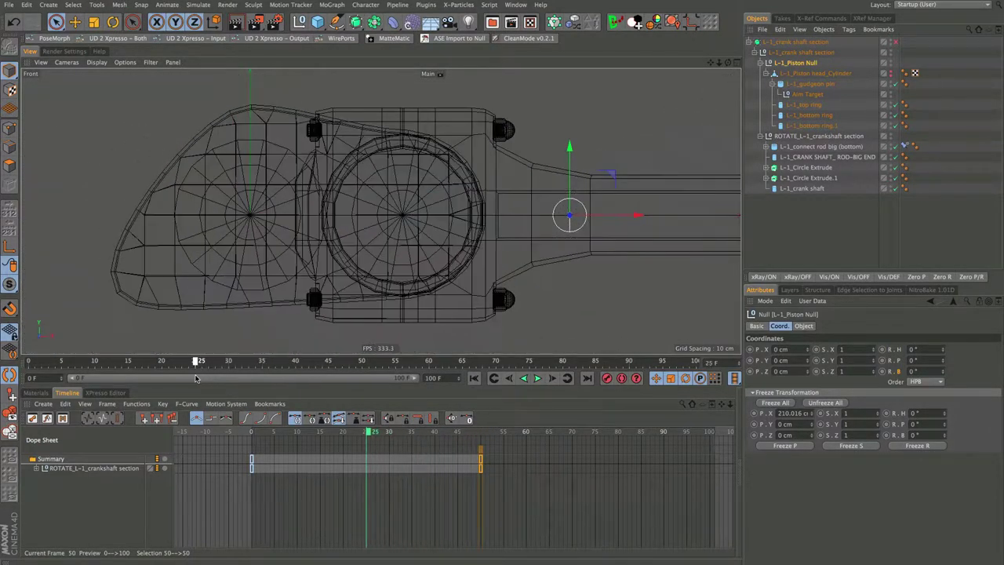
# - Frame the con-rod's small end in the Front view and select L-1_Piston Null
pyautogui.scroll(-5, 433, 249)
pyautogui.keyDown('alt'); pyautogui.moveTo(450, 262); pyautogui.dragTo(291, 264, button='middle'); pyautogui.keyUp('alt')
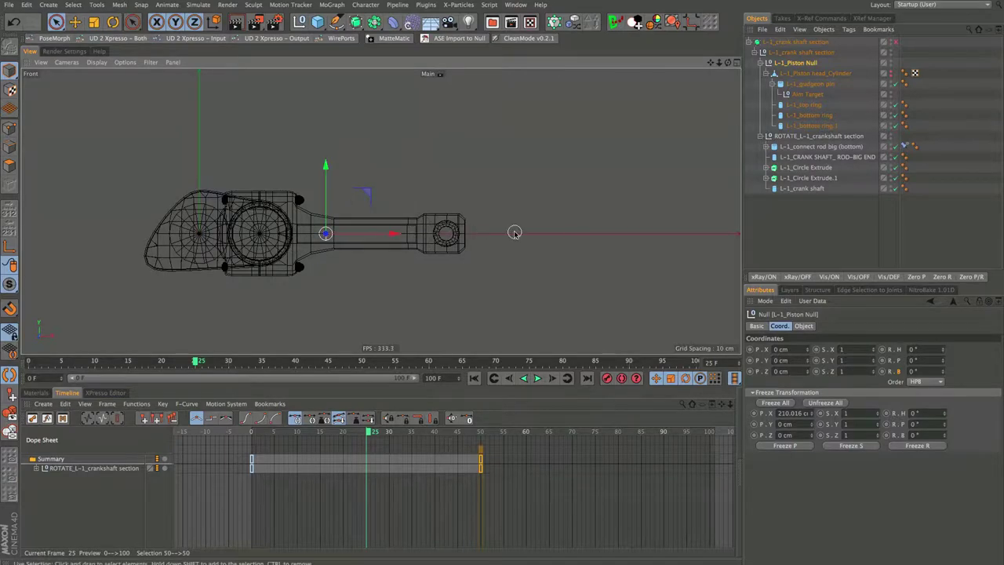
pyautogui.scroll(5, 455, 235)
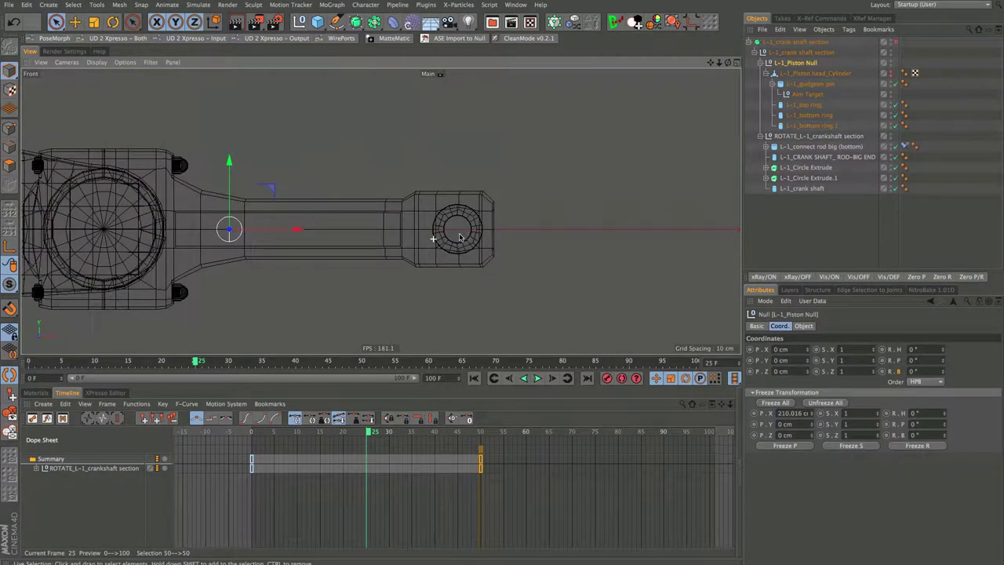
pyautogui.moveTo(460, 236)
pyautogui.keyDown('alt'); pyautogui.mouseDown(button='middle')
pyautogui.moveTo(381, 212)
pyautogui.moveTo(476, 231)
pyautogui.mouseUp(button='middle'); pyautogui.keyUp('alt')
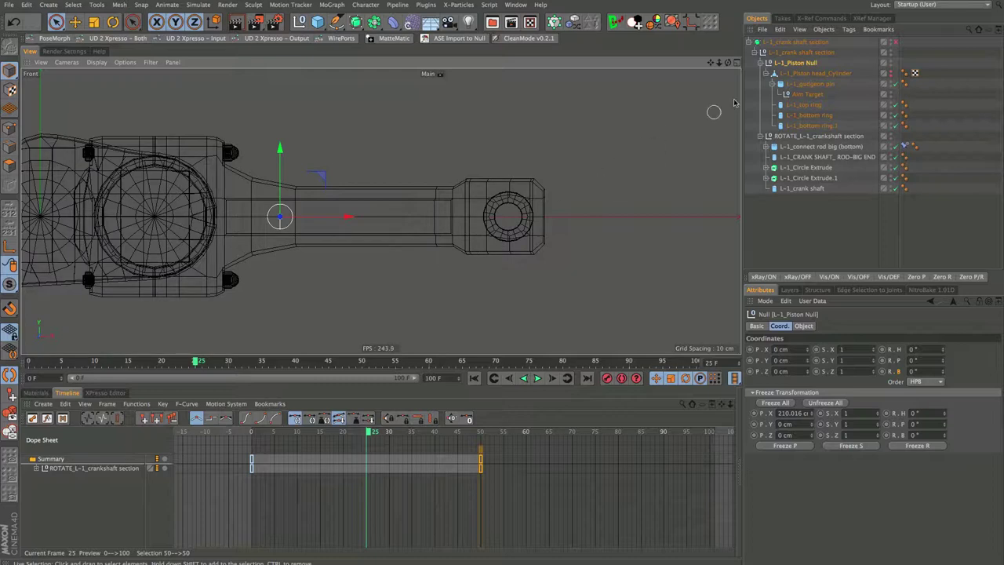
pyautogui.click(788, 63)
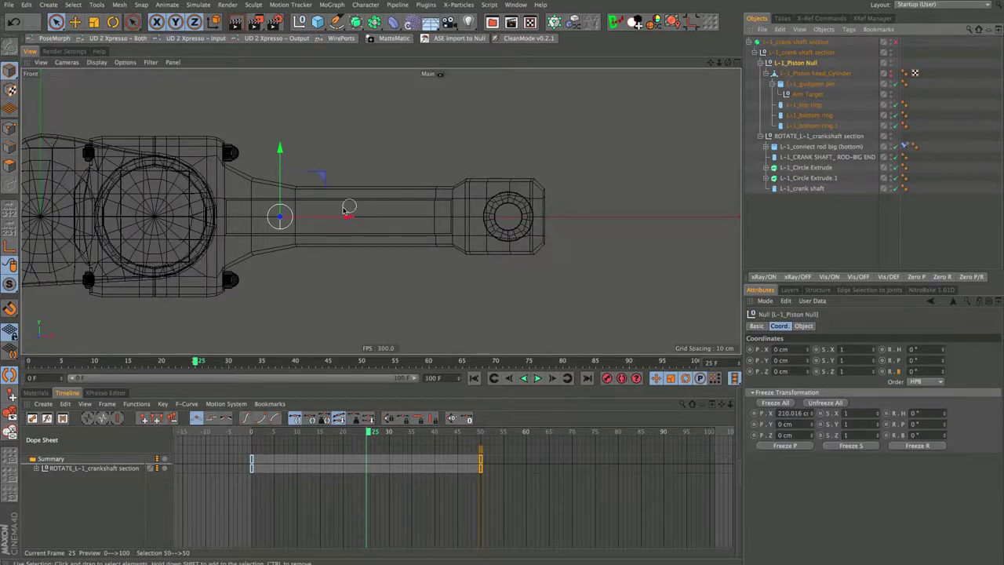
# - Slide L-1_Piston Null to the rod's small-end eye and set its P.X to 200 cm
pyautogui.moveTo(348, 217); pyautogui.dragTo(562, 227)
pyautogui.scroll(5, 580, 227)
pyautogui.scroll(2, 606, 213)
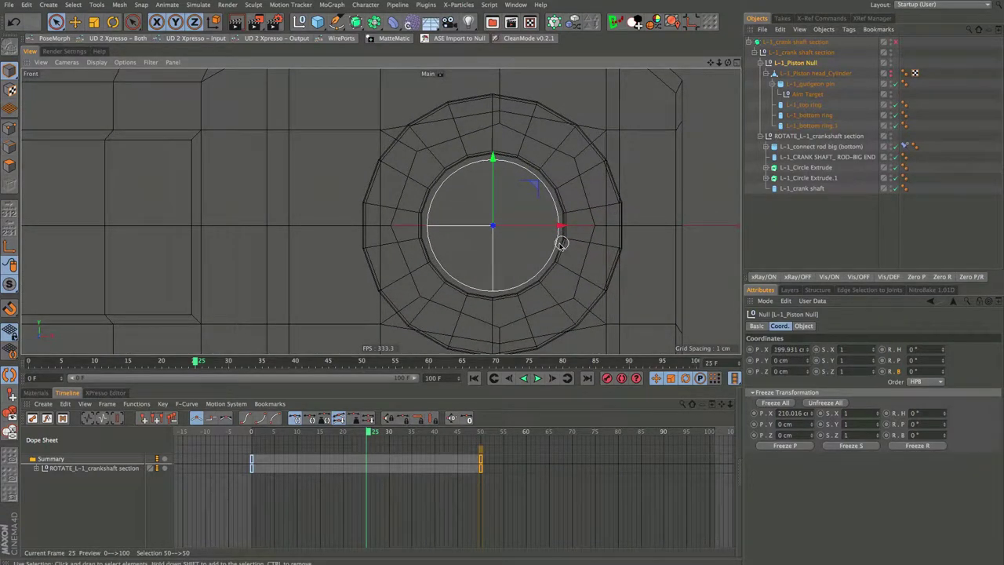
pyautogui.scroll(-4, 565, 235)
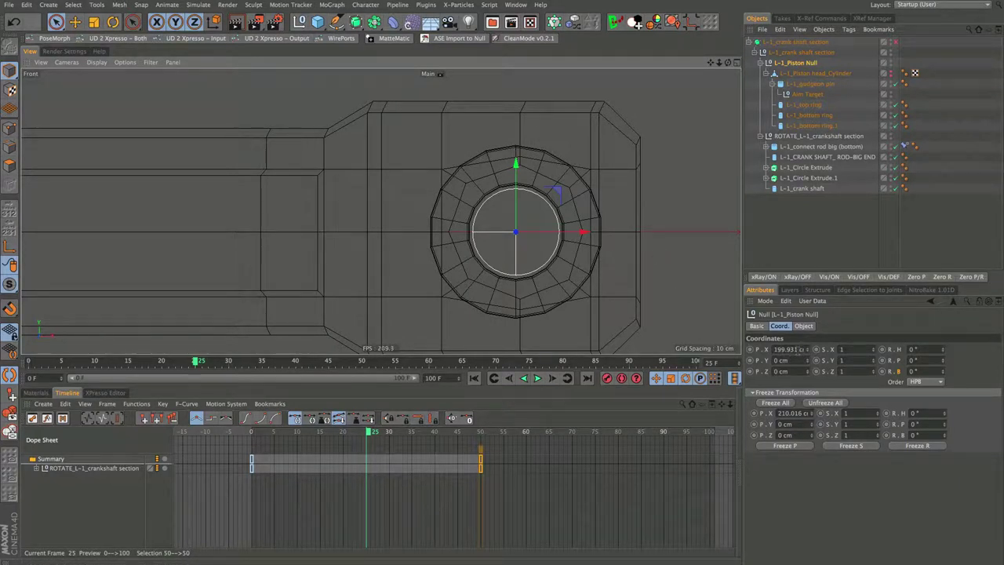
pyautogui.click(799, 349)
pyautogui.write('00')
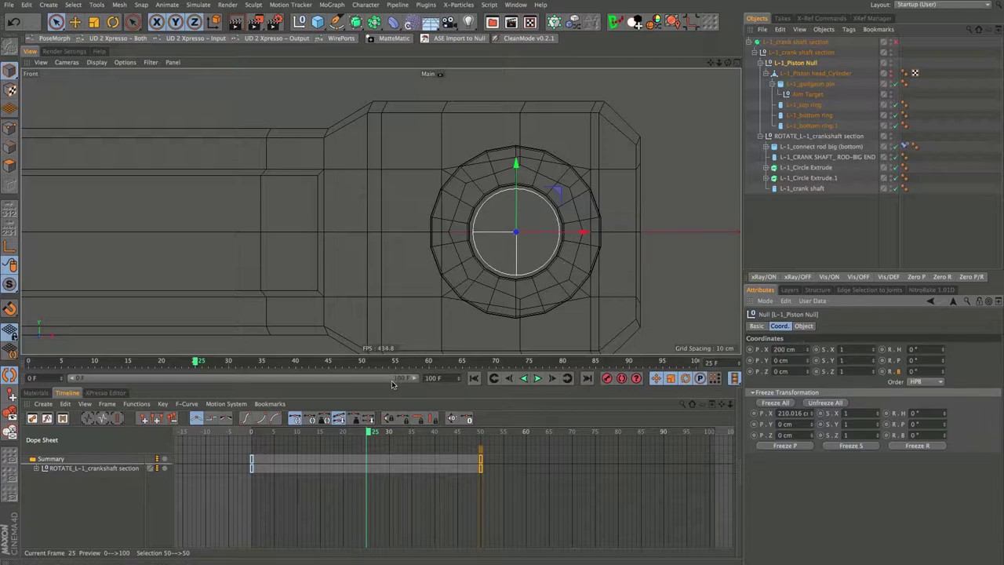
pyautogui.moveTo(464, 357); pyautogui.dragTo(463, 294)
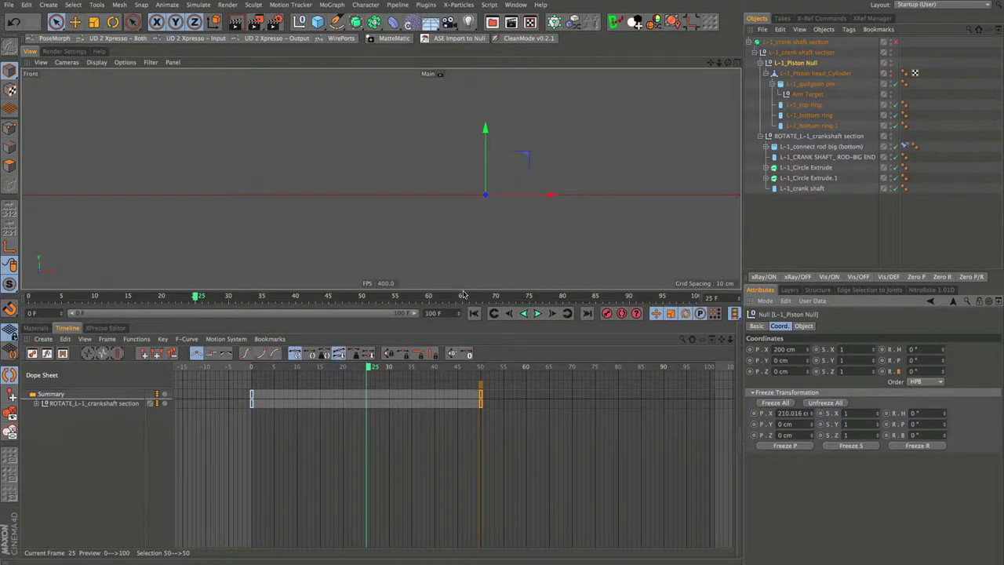
# - Add an XPresso tag to L-1_crank shaft section, then select ROTATE_L-1_crankshaft section
pyautogui.rightClick(796, 54)
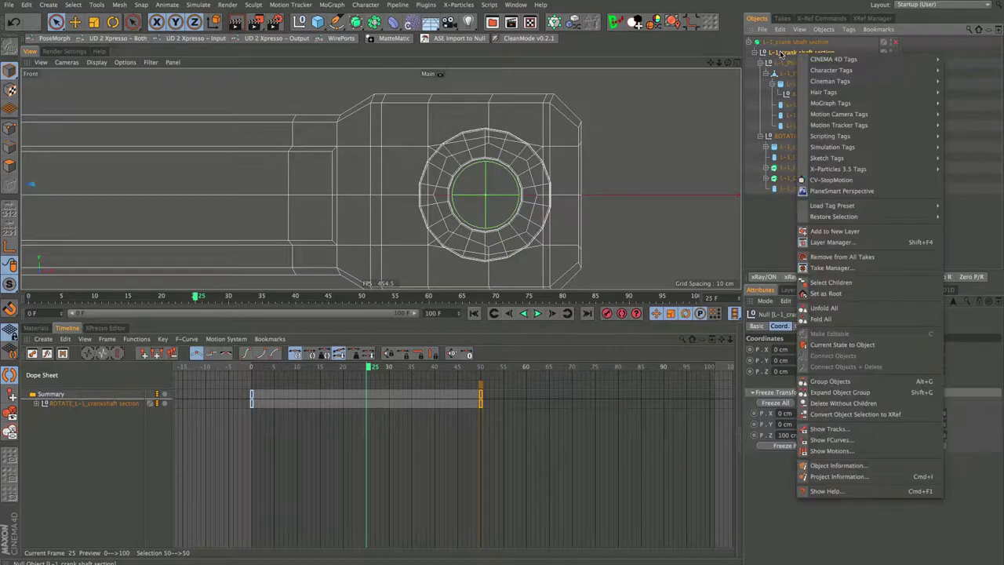
pyautogui.moveTo(819, 58)
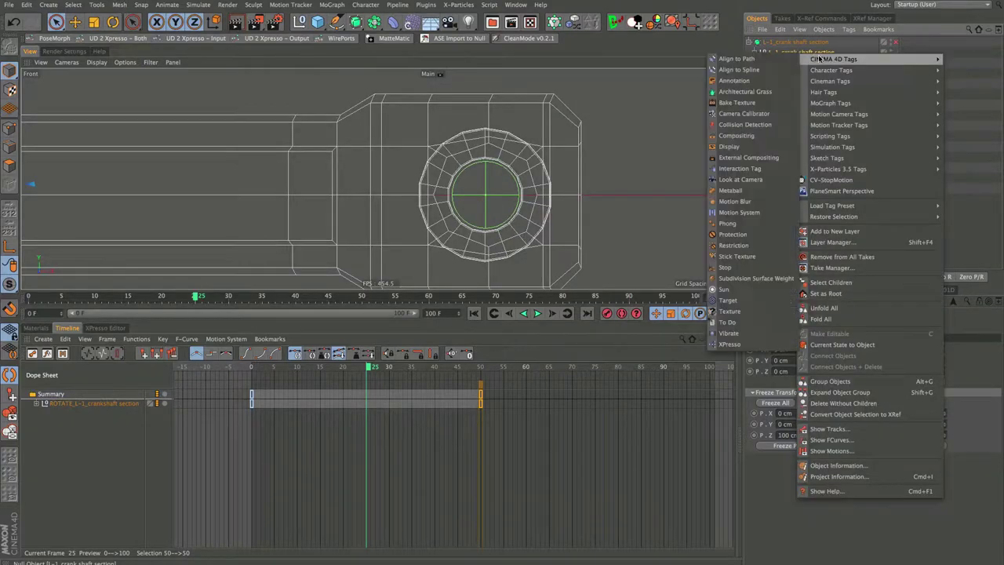
pyautogui.click(731, 345)
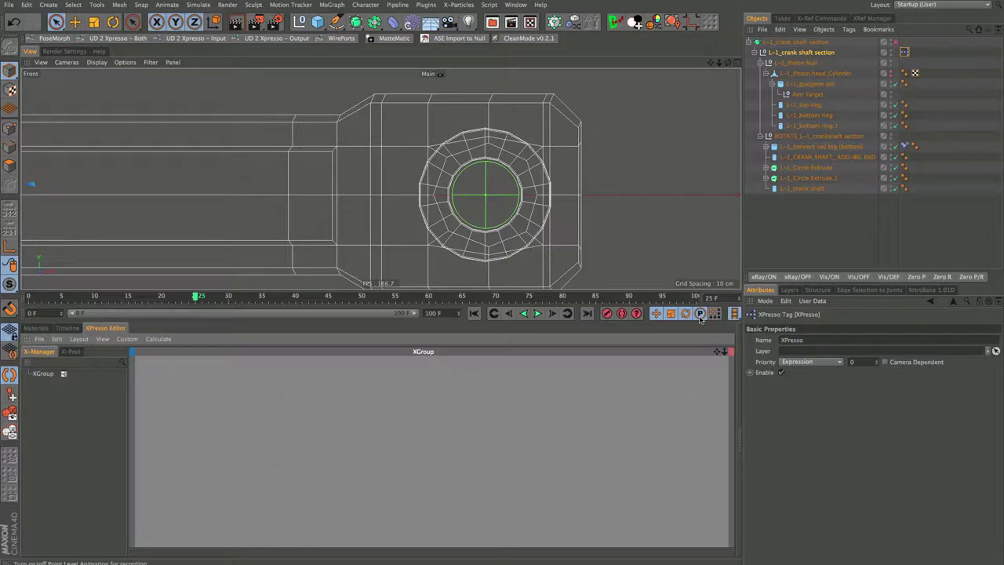
pyautogui.scroll(-4, 457, 217)
pyautogui.keyDown('alt'); pyautogui.moveTo(457, 217); pyautogui.dragTo(490, 210, button='middle'); pyautogui.keyUp('alt')
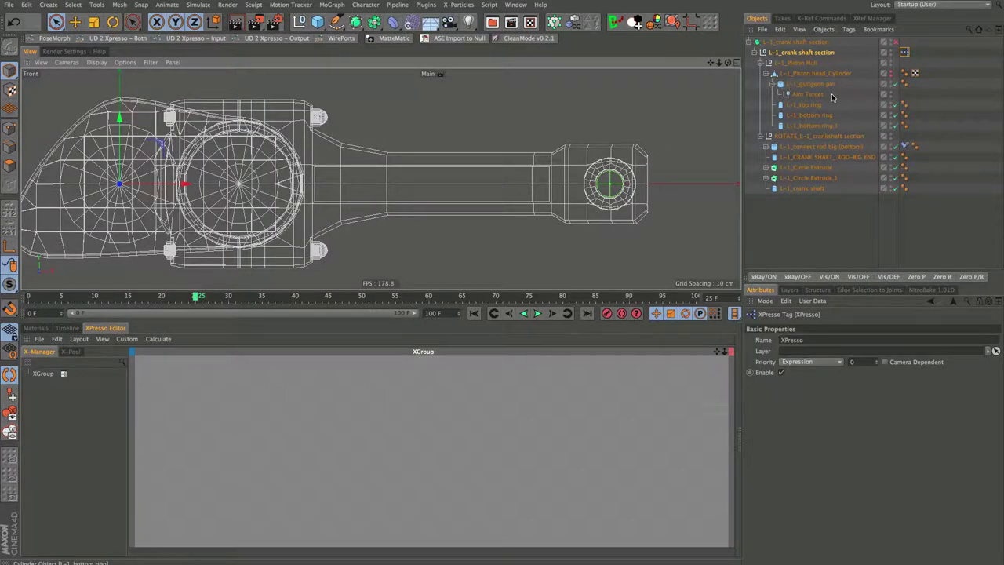
pyautogui.click(810, 137)
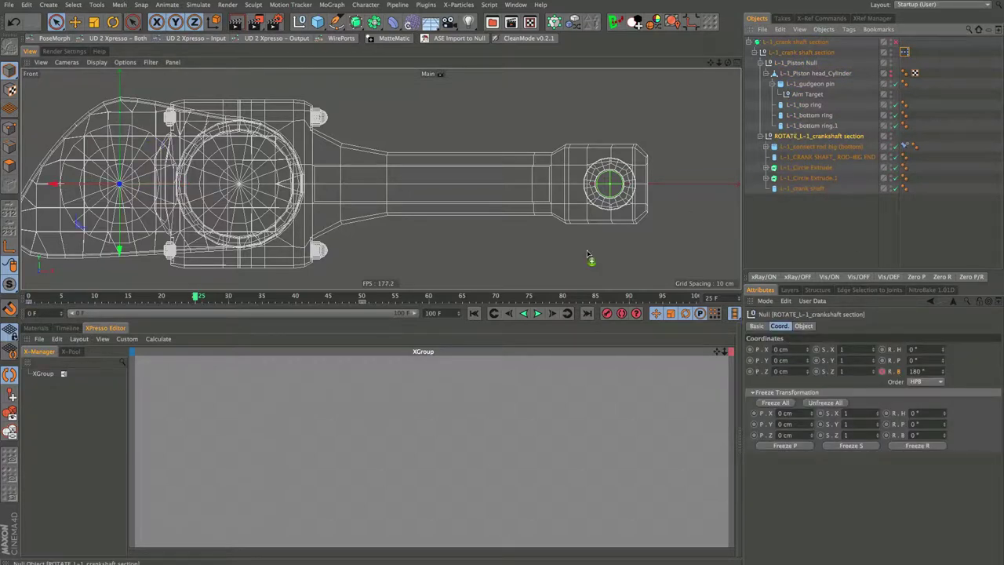
# - Add the ROTATE_L-1_crankshaft section null as an XPresso node with a Rotation.B output
pyautogui.moveTo(262, 454); pyautogui.dragTo(262, 452)
pyautogui.click(298, 445)
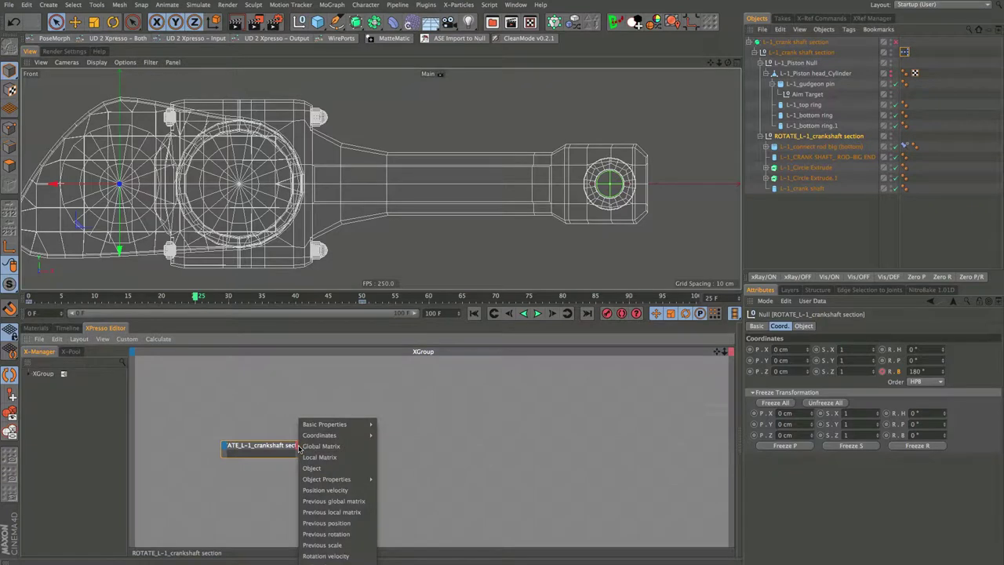
pyautogui.moveTo(308, 434)
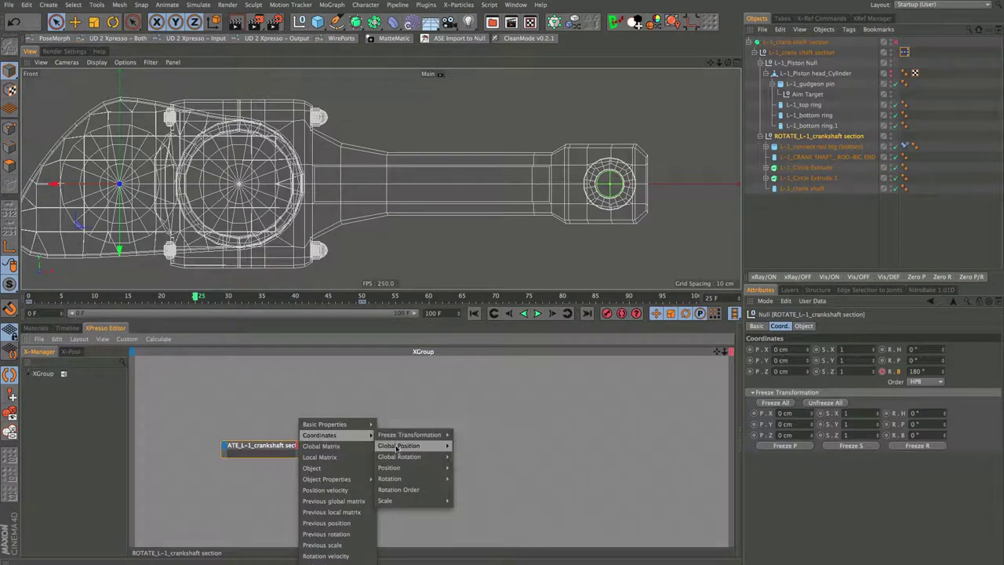
pyautogui.moveTo(396, 478)
pyautogui.click(484, 512)
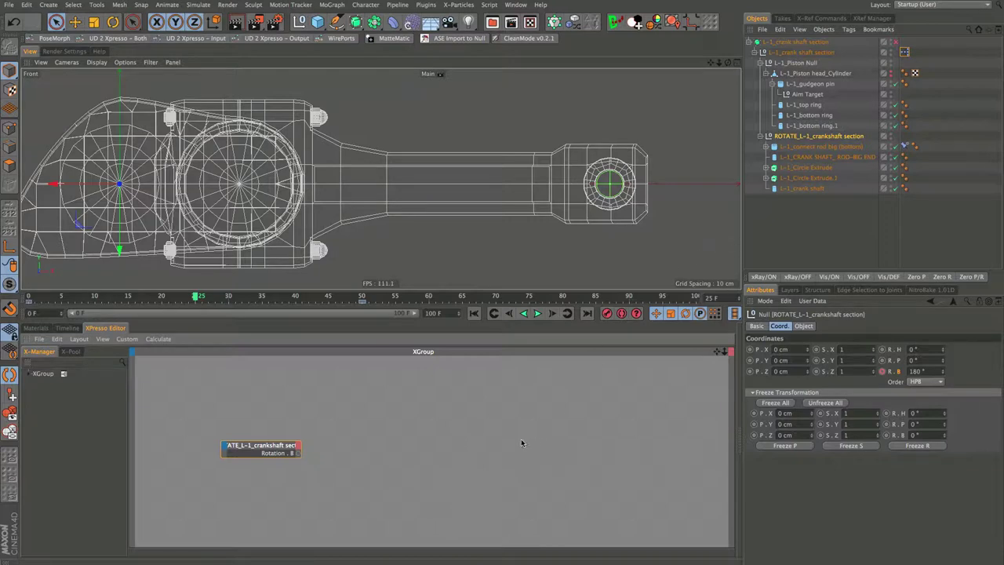
# - Add a Range Mapper node beside the crankshaft node, then select L-1_Piston Null
pyautogui.rightClick(461, 426)
pyautogui.moveTo(488, 434)
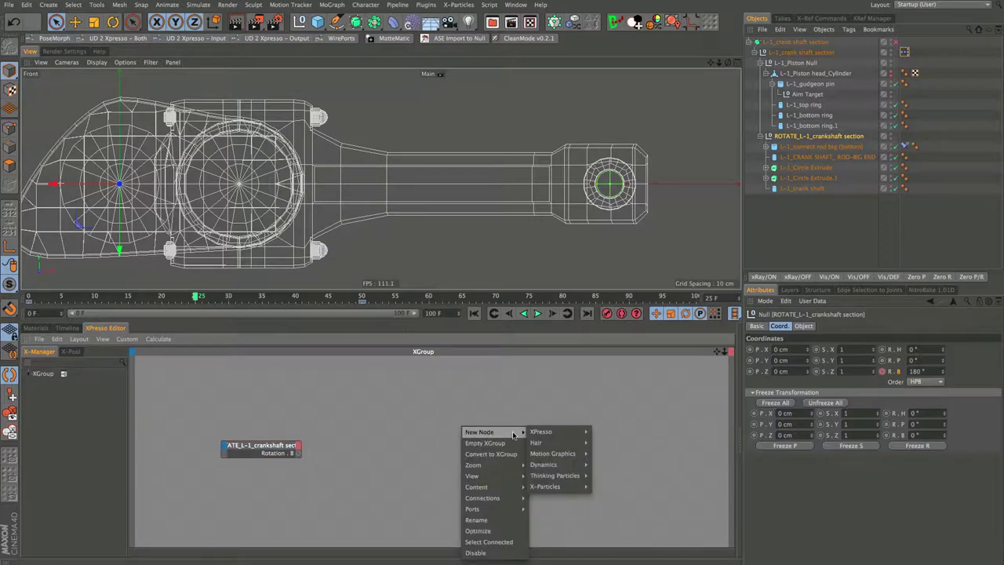
pyautogui.moveTo(549, 432)
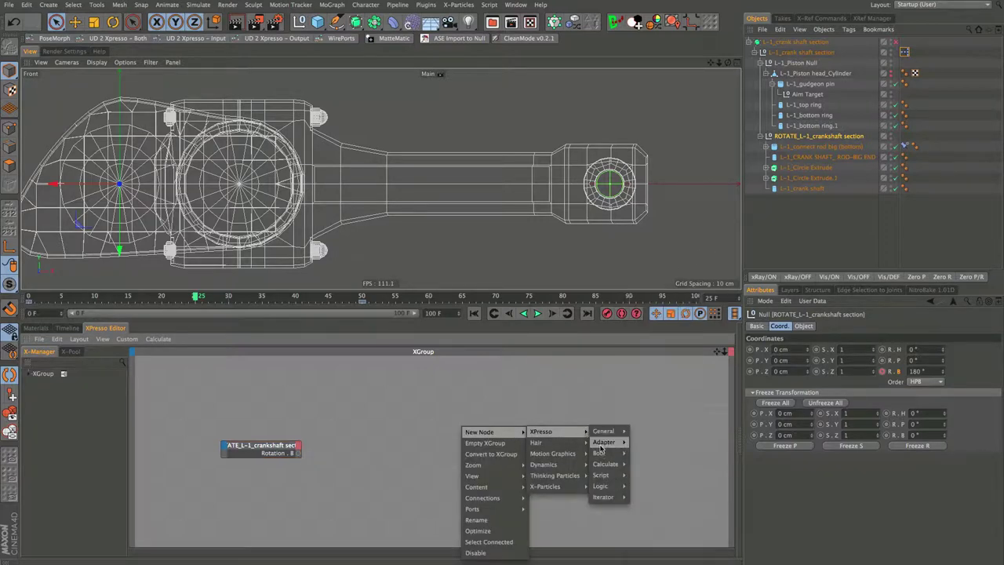
pyautogui.moveTo(604, 465)
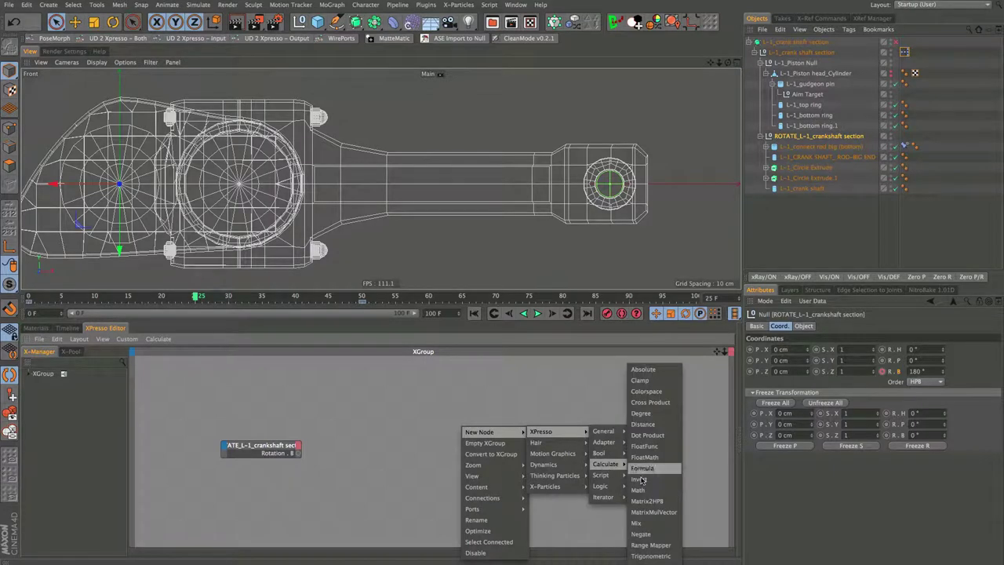
pyautogui.click(637, 539)
pyautogui.moveTo(478, 425); pyautogui.dragTo(350, 454)
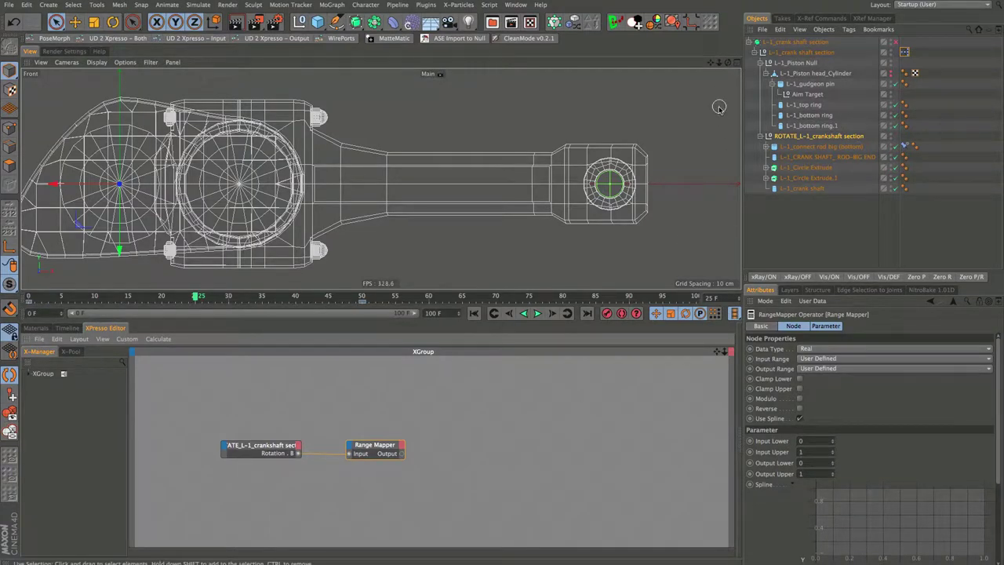
pyautogui.scroll(5, 674, 182)
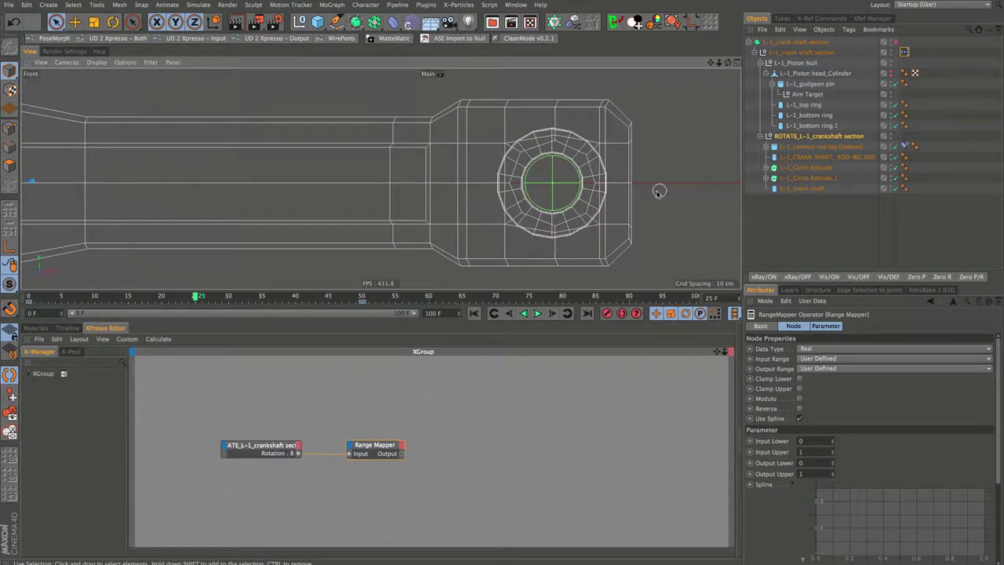
pyautogui.click(799, 63)
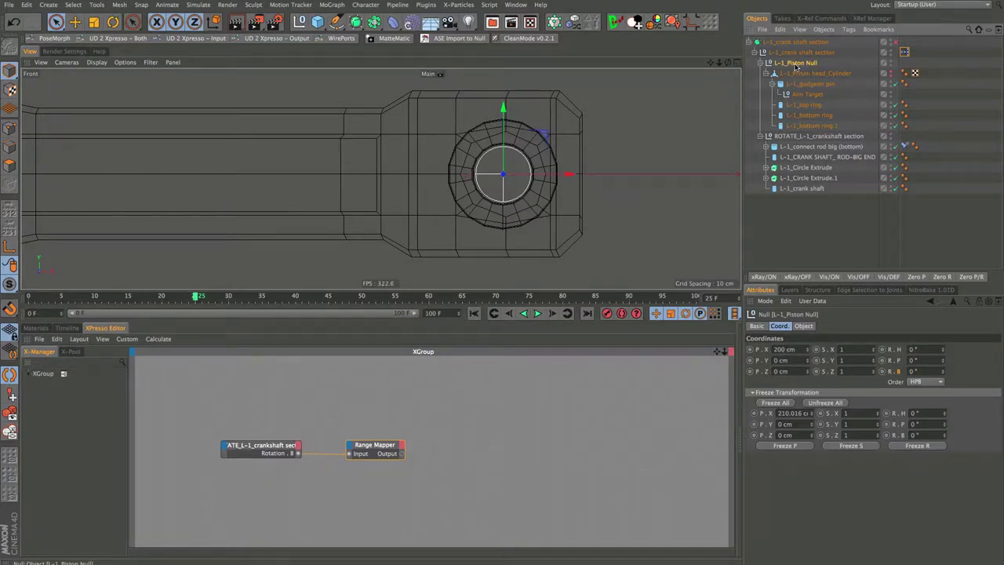
# - Add L-1_Piston Null as an XPresso node with a Position.X input, then select the Range Mapper
pyautogui.moveTo(501, 453); pyautogui.dragTo(502, 455)
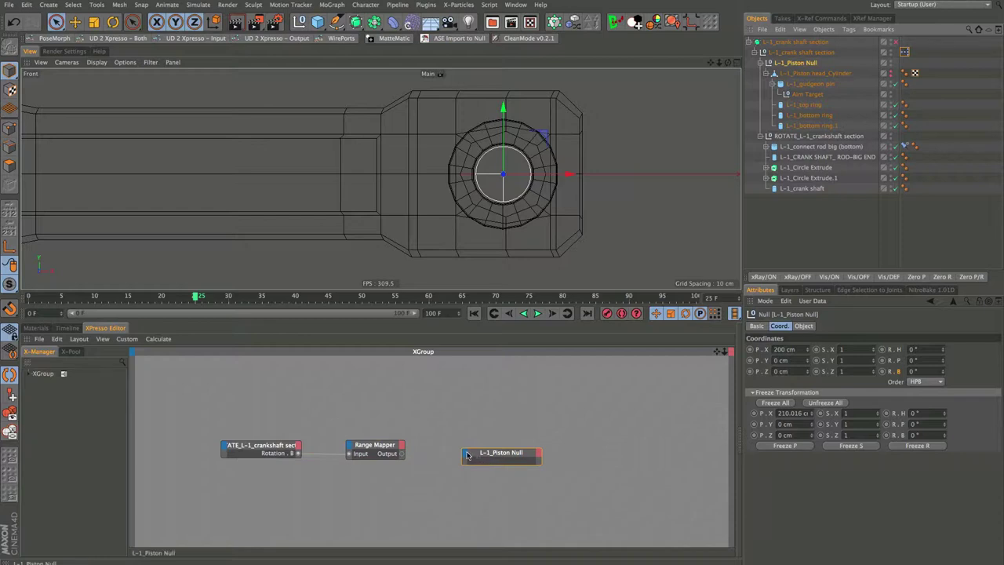
pyautogui.click(468, 455)
pyautogui.moveTo(471, 469)
pyautogui.moveTo(530, 469)
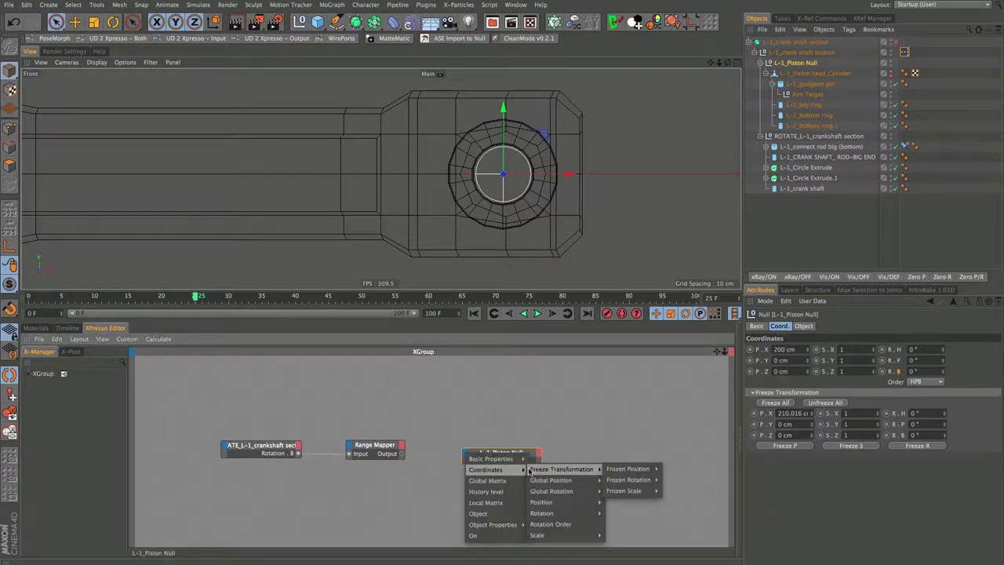
pyautogui.moveTo(541, 502)
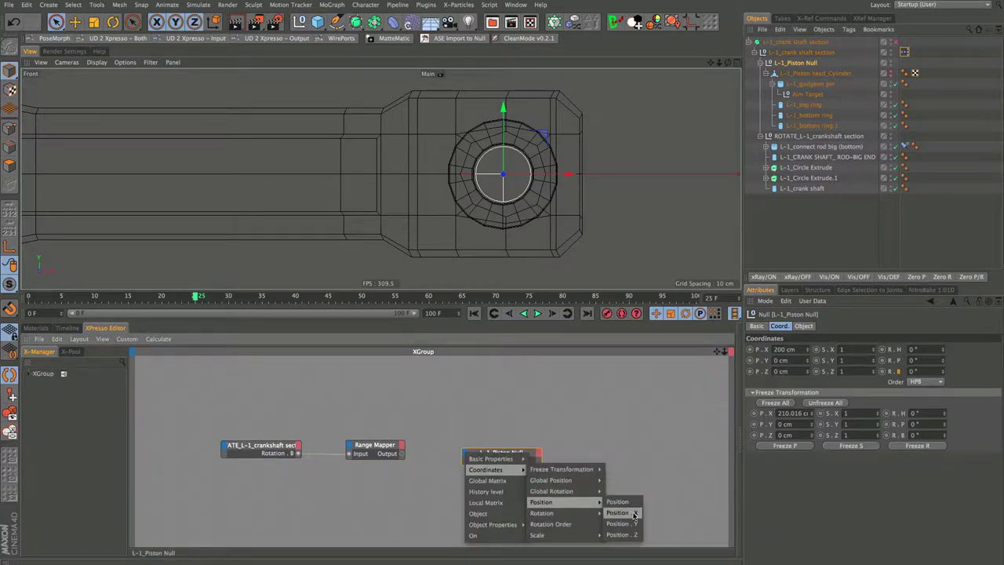
pyautogui.click(636, 514)
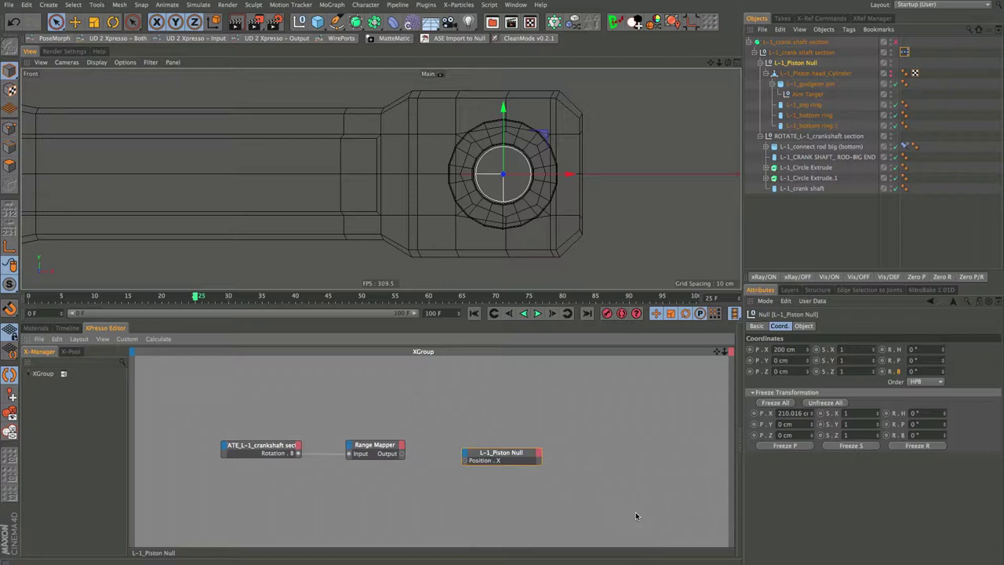
pyautogui.click(392, 447)
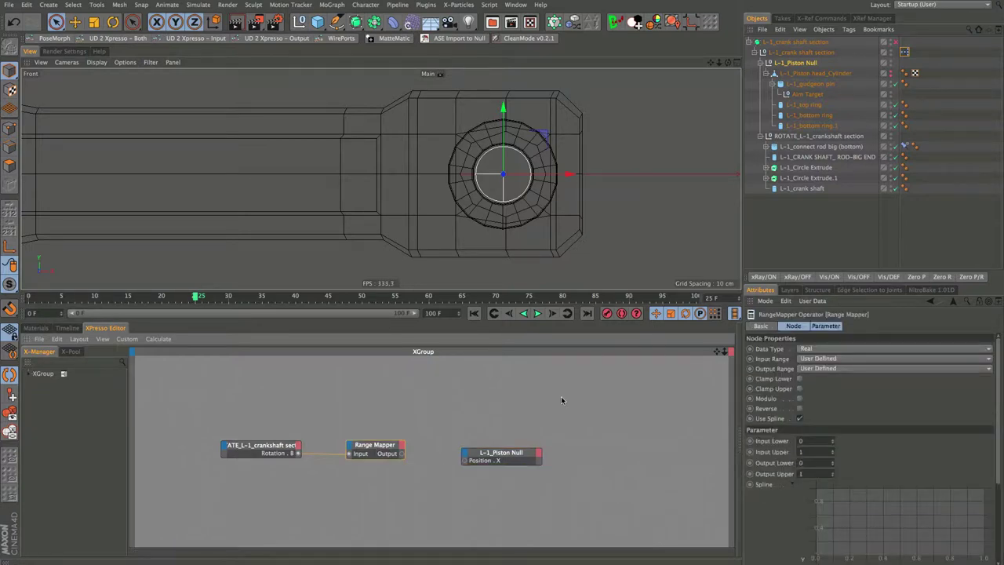
pyautogui.moveTo(818, 271); pyautogui.dragTo(822, 221)
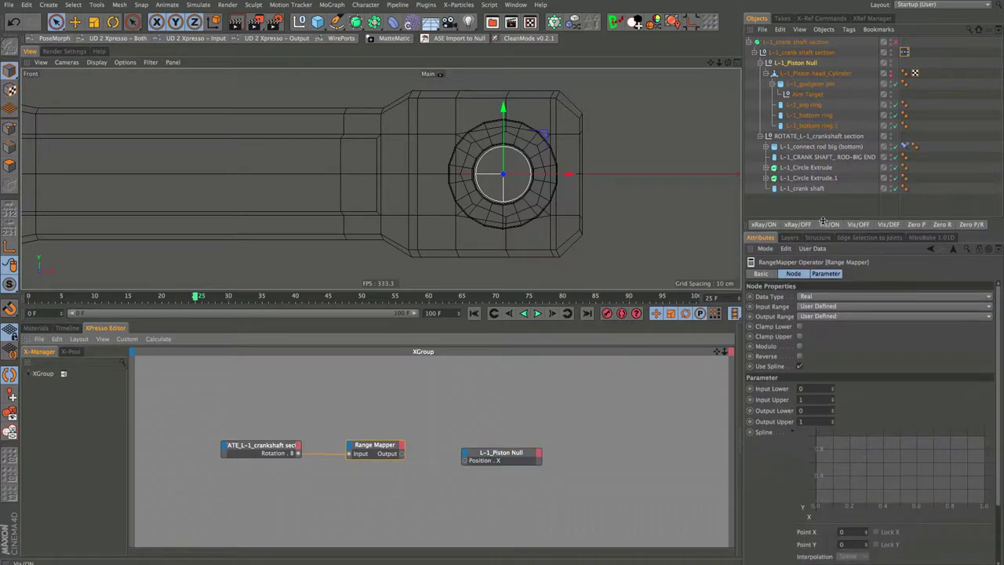
# - Set the Range Mapper's Input Range to Degree
pyautogui.click(859, 306)
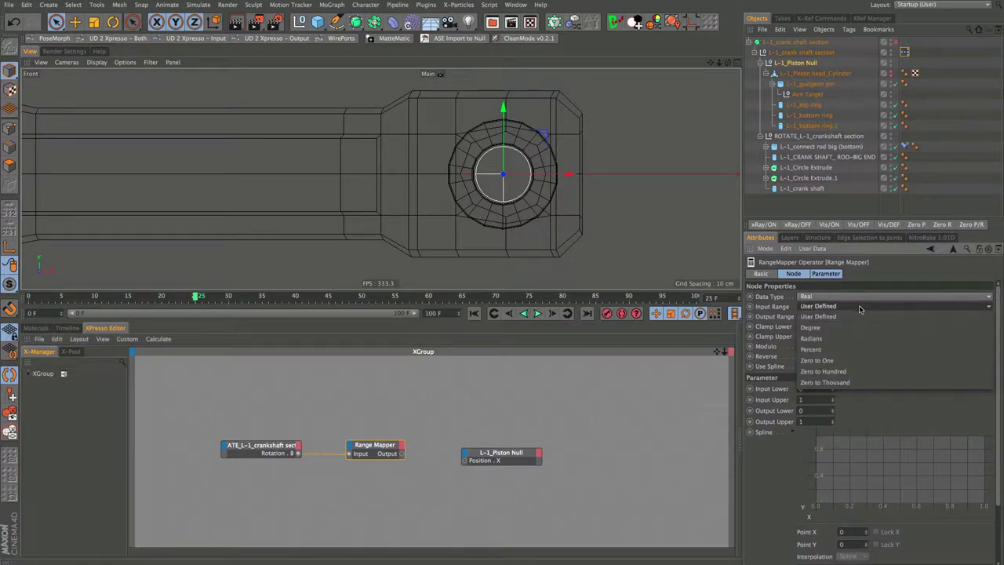
pyautogui.click(860, 309)
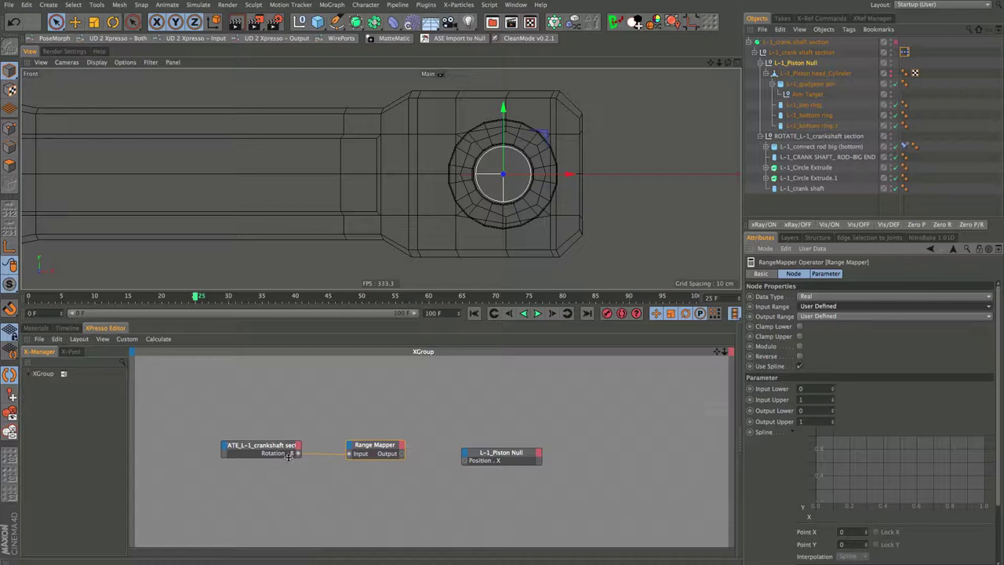
pyautogui.click(826, 307)
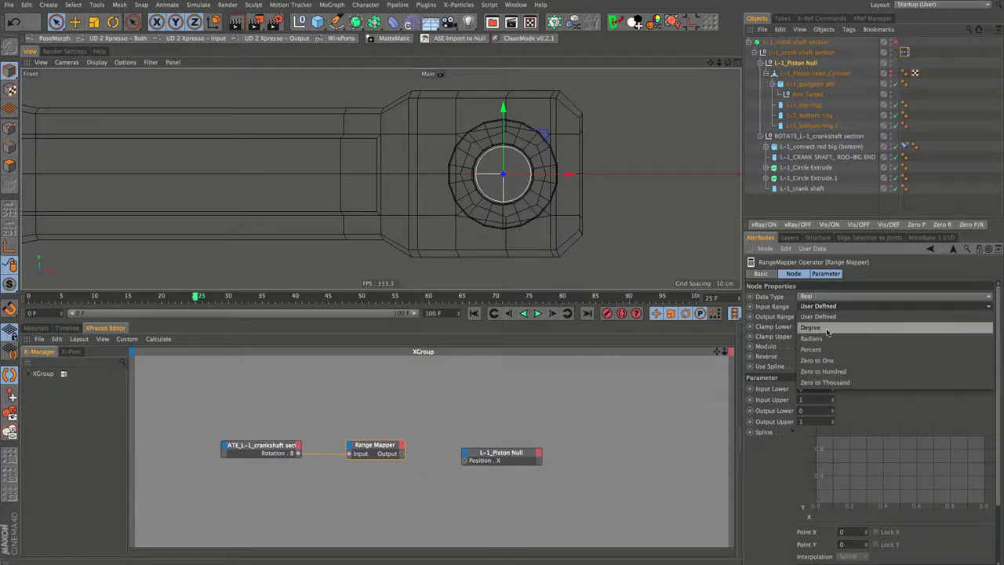
pyautogui.click(812, 327)
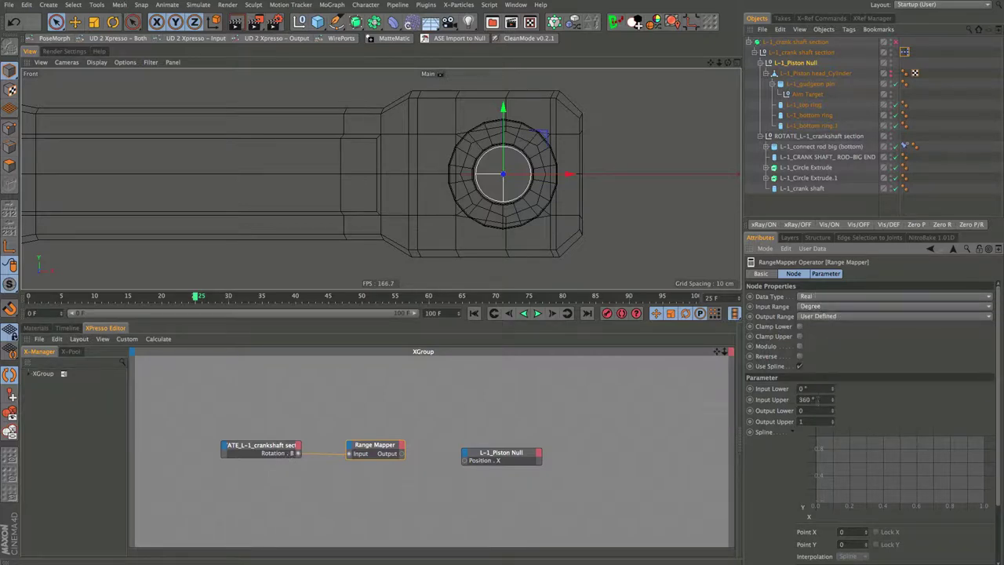
pyautogui.click(502, 459)
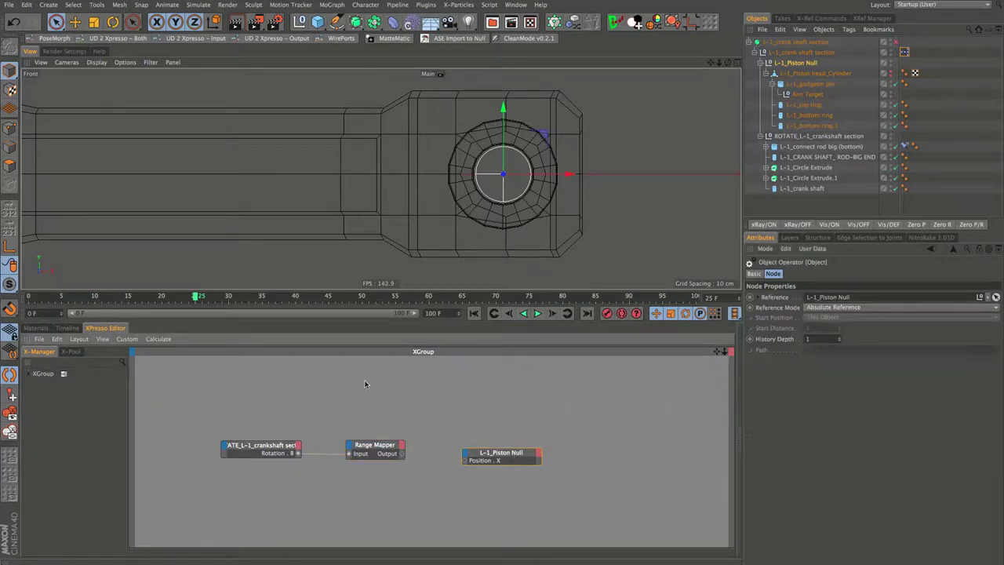
pyautogui.click(386, 451)
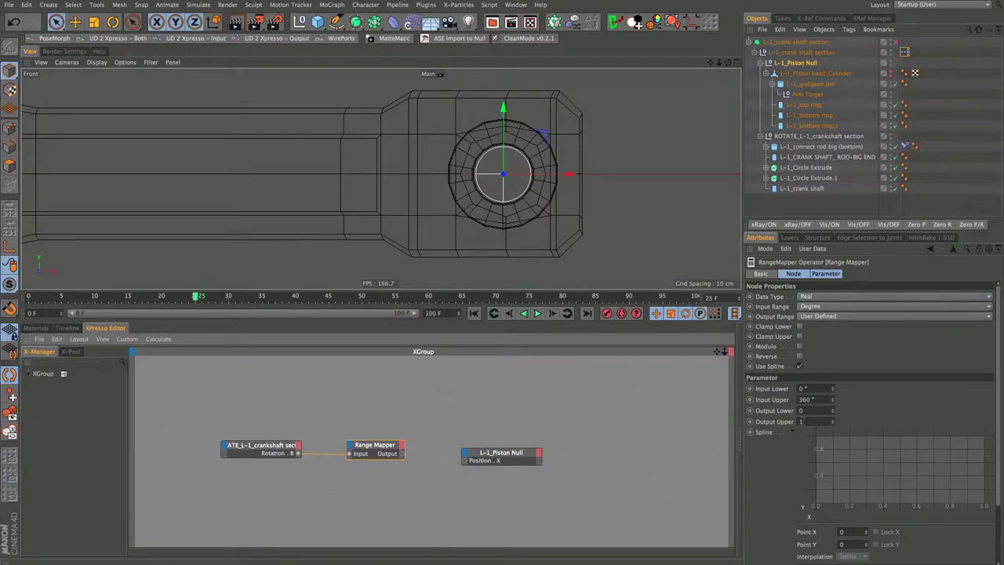
# - Set the Range Mapper's Output Upper to 200 and rewind to frame 0
pyautogui.click(811, 421)
pyautogui.write('2')
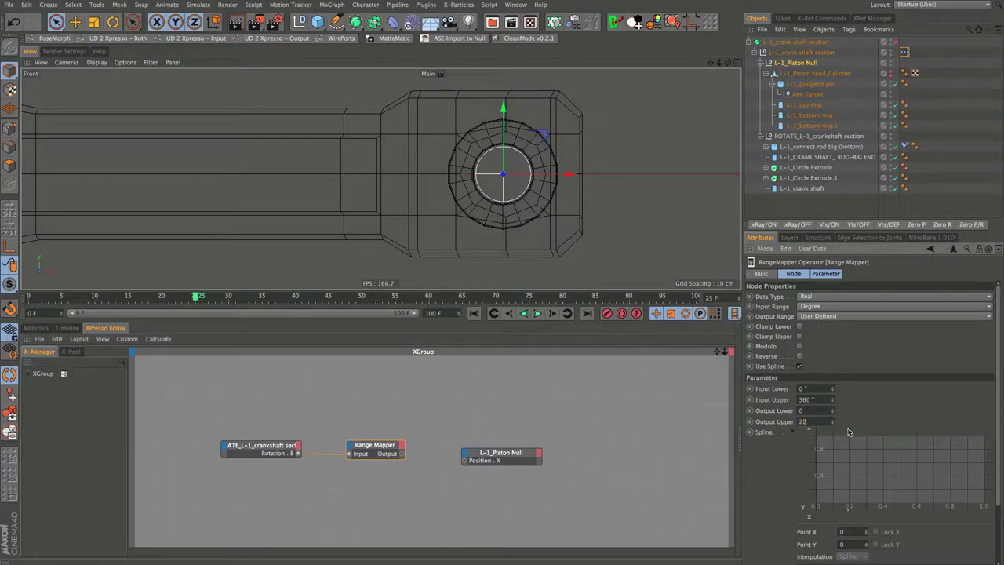
pyautogui.write('00')
pyautogui.press('Return')
pyautogui.click(474, 314)
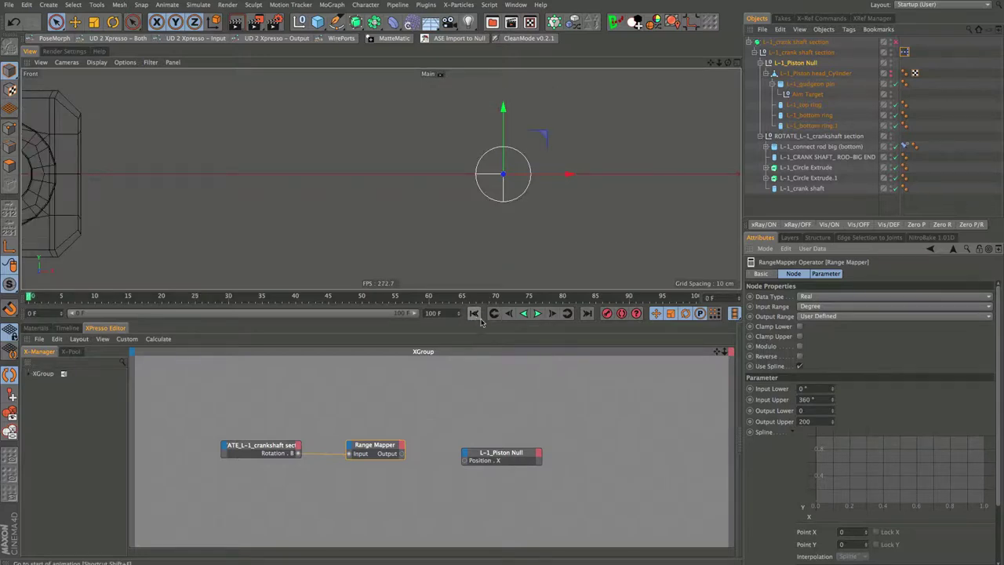
# - Wire the Range Mapper's Output into L-1_Piston Null's Position.X and enlarge the 3D view
pyautogui.moveTo(403, 454); pyautogui.dragTo(464, 461)
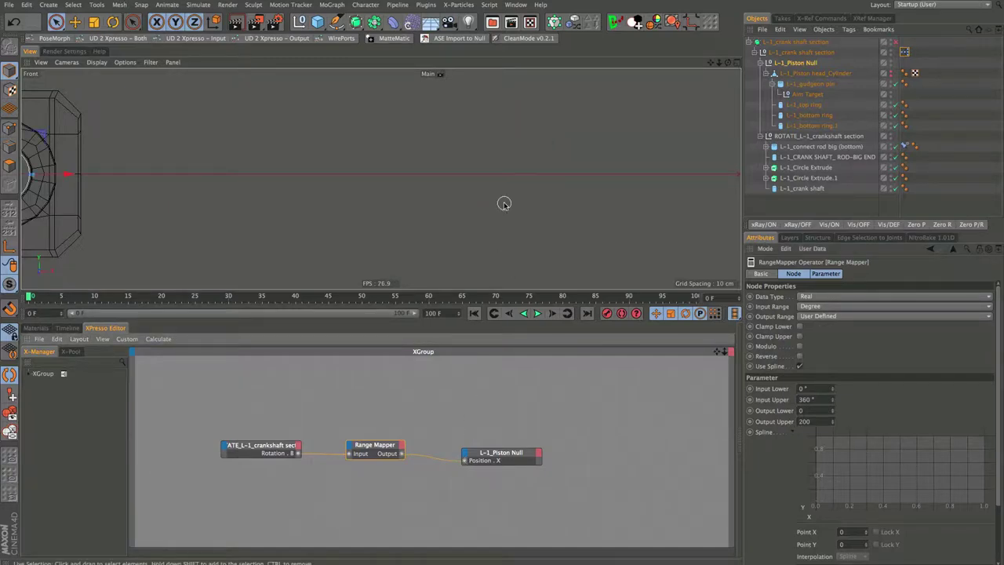
pyautogui.keyDown('alt'); pyautogui.moveTo(341, 217); pyautogui.dragTo(528, 209, button='middle'); pyautogui.keyUp('alt')
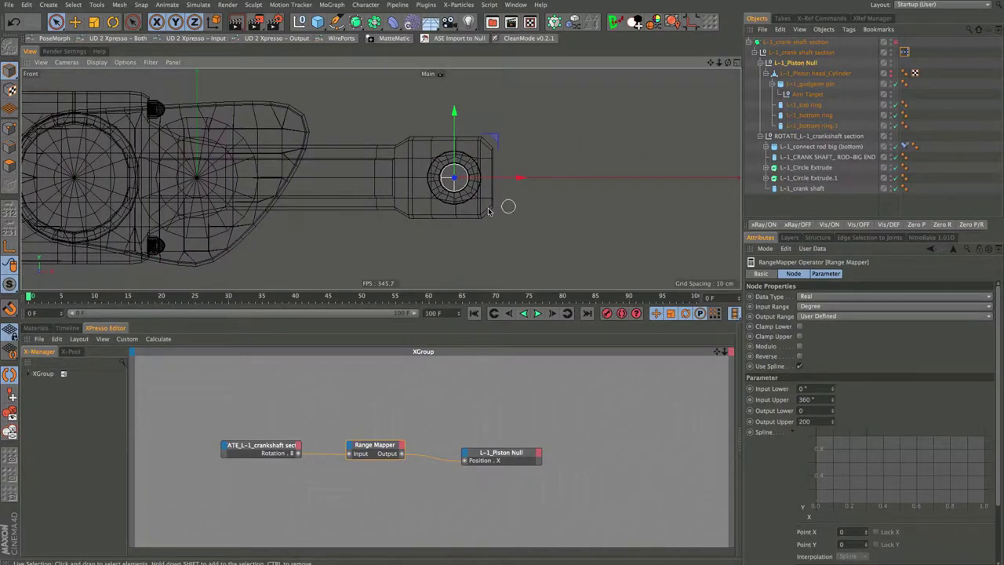
pyautogui.scroll(3, 507, 206)
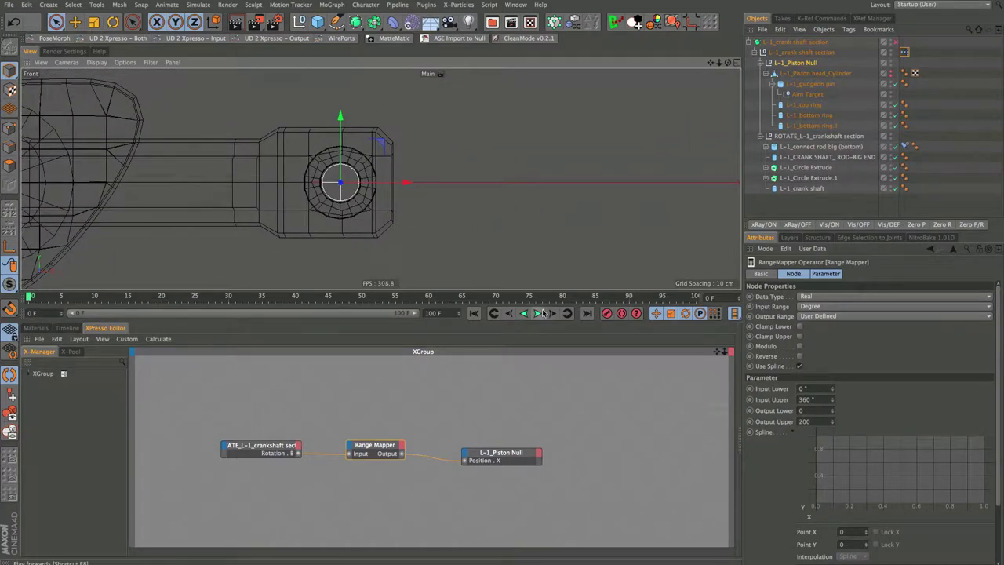
pyautogui.moveTo(545, 291); pyautogui.dragTo(534, 417)
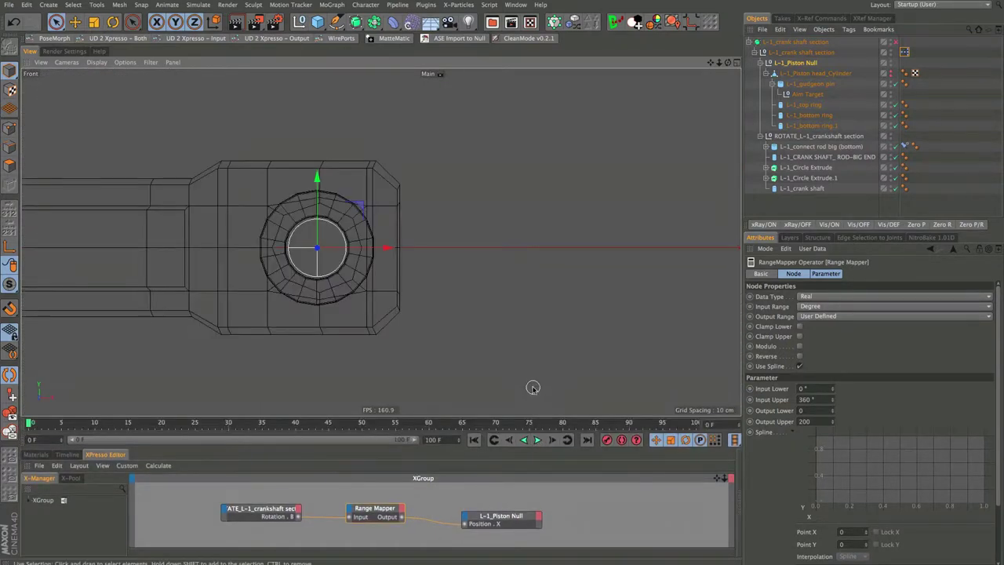
# - Play the animation and scrub forward to frame 50 to watch the crank drive the piston
pyautogui.click(538, 440)
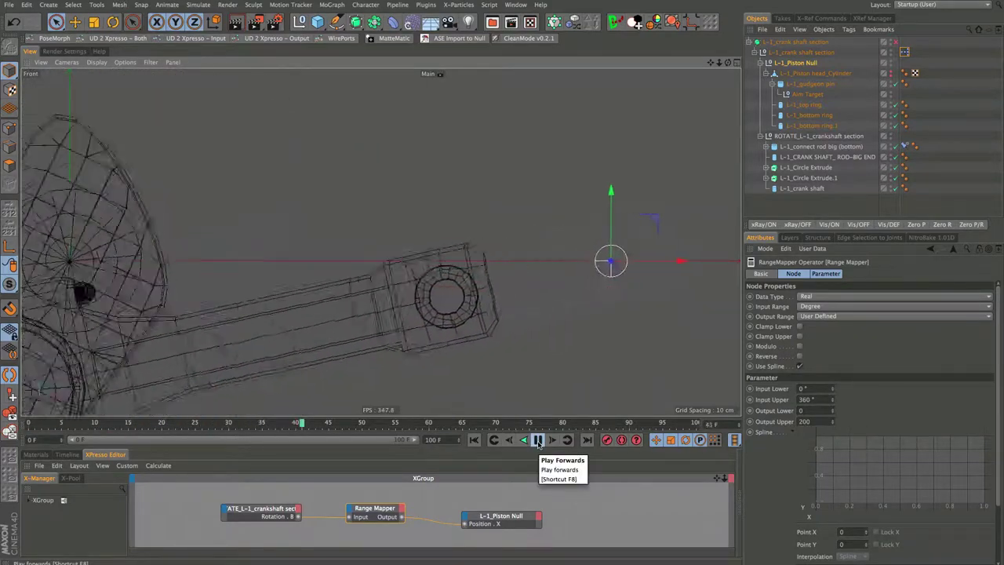
pyautogui.click(538, 440)
pyautogui.scroll(-3, 511, 308)
pyautogui.keyDown('alt'); pyautogui.moveTo(436, 267); pyautogui.dragTo(374, 242, button='middle'); pyautogui.keyUp('alt')
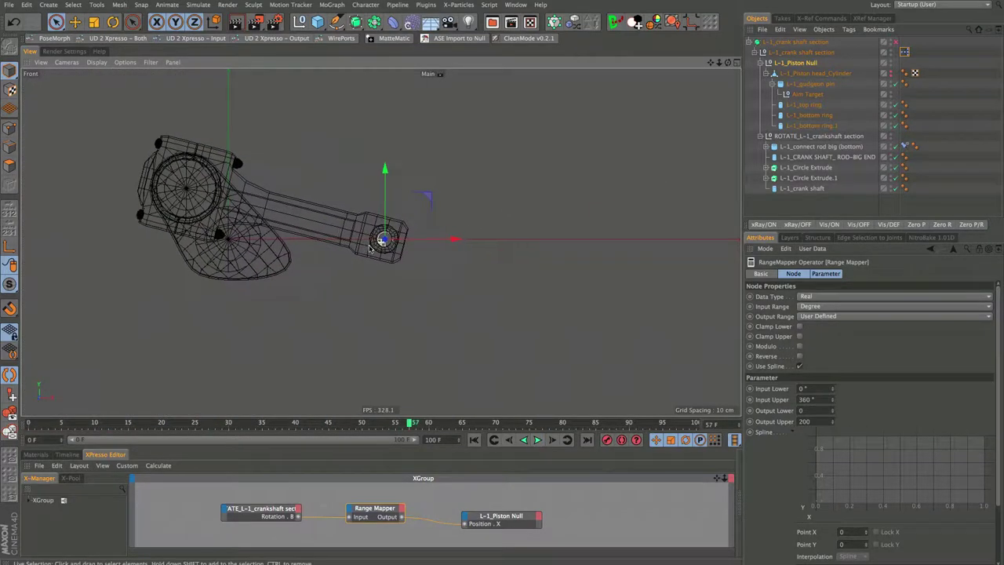
pyautogui.click(538, 440)
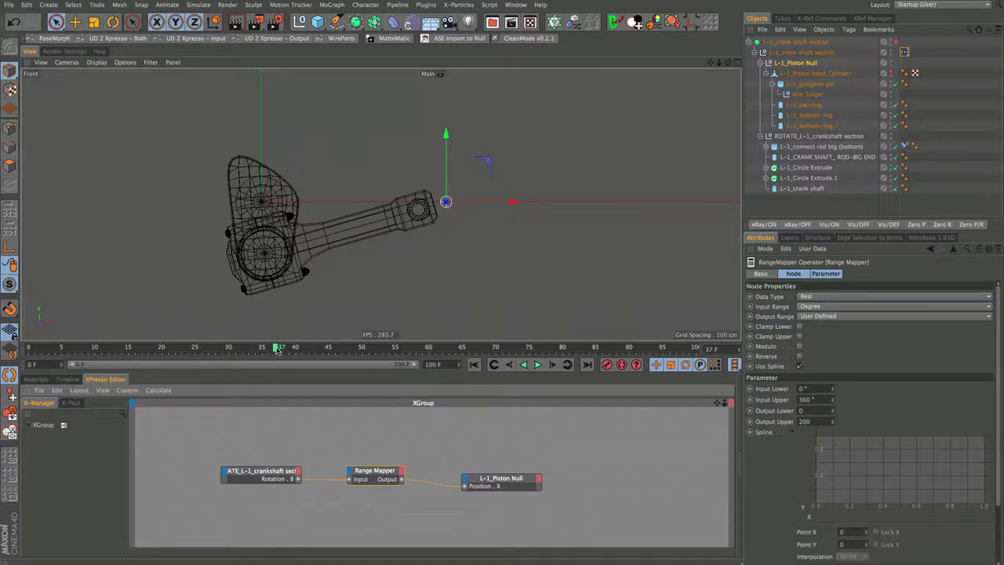
pyautogui.moveTo(277, 350); pyautogui.dragTo(365, 351)
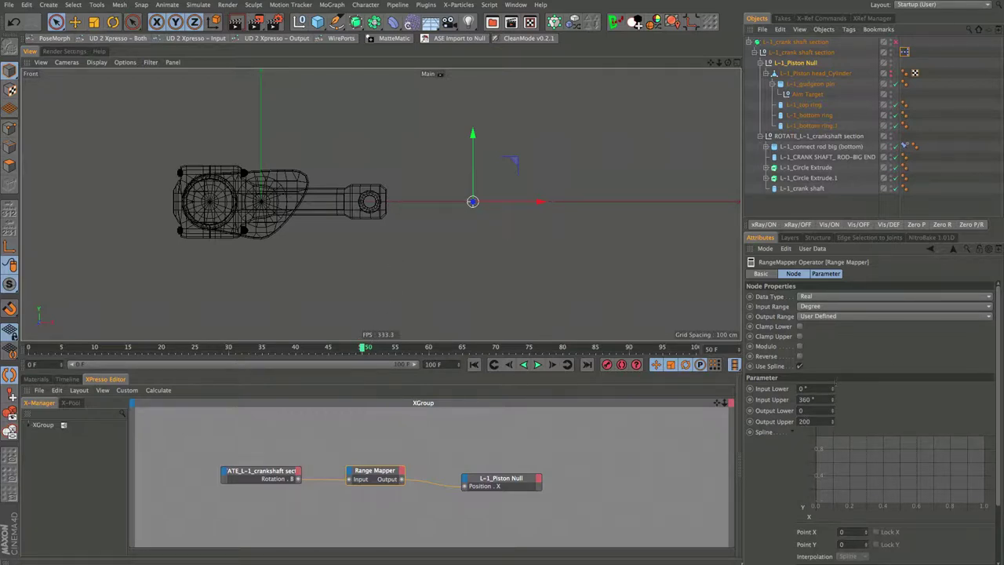
pyautogui.moveTo(998, 329); pyautogui.dragTo(999, 400)
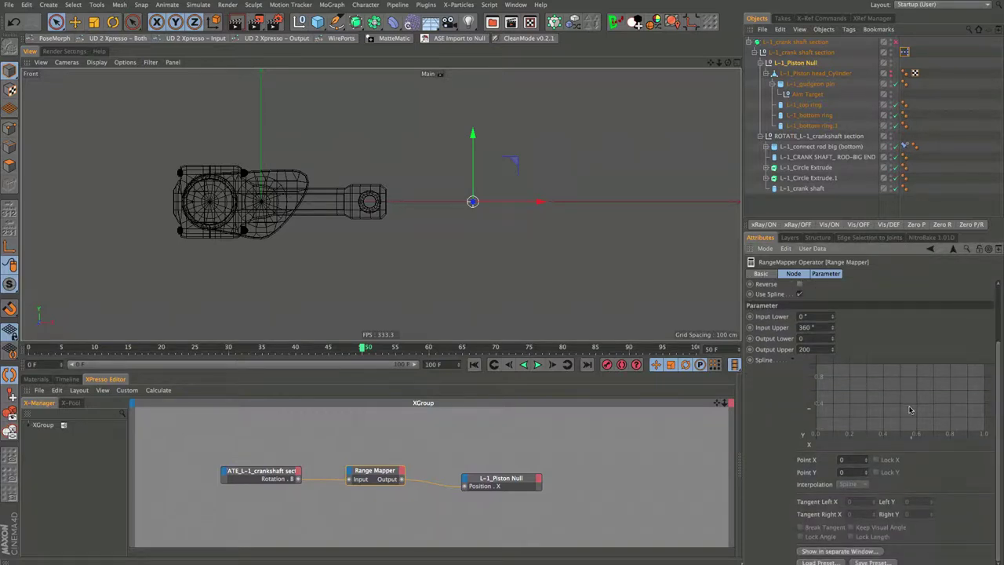
# - Open the Range Mapper spline in an enlarged separate window and apply the Linear preset
pyautogui.click(843, 552)
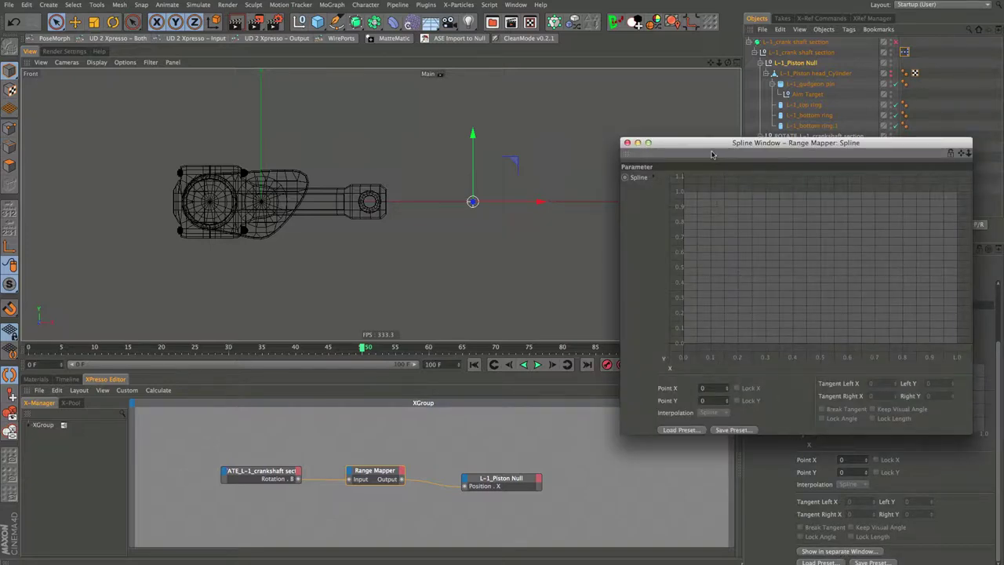
pyautogui.moveTo(711, 153); pyautogui.dragTo(623, 119)
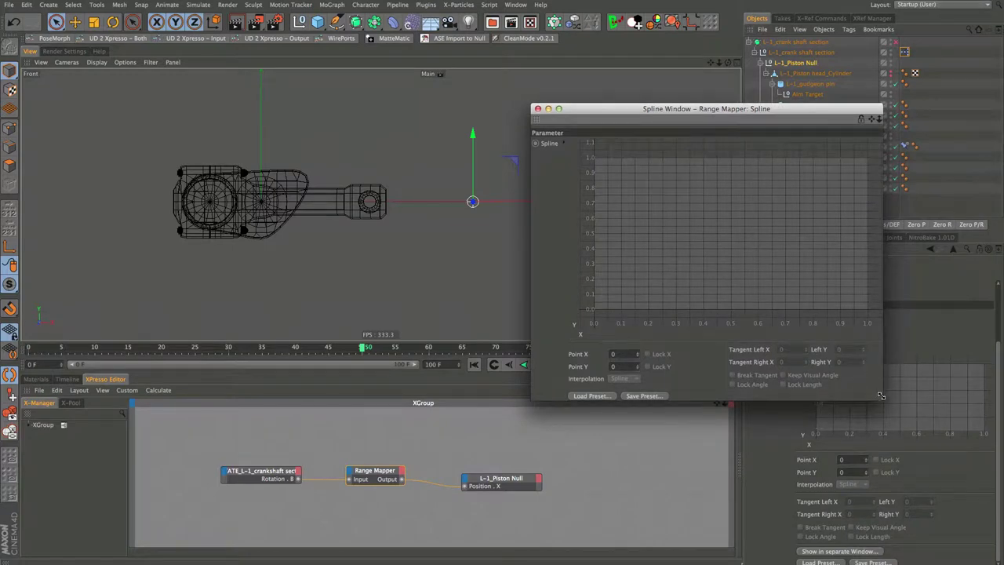
pyautogui.moveTo(880, 396); pyautogui.dragTo(919, 410)
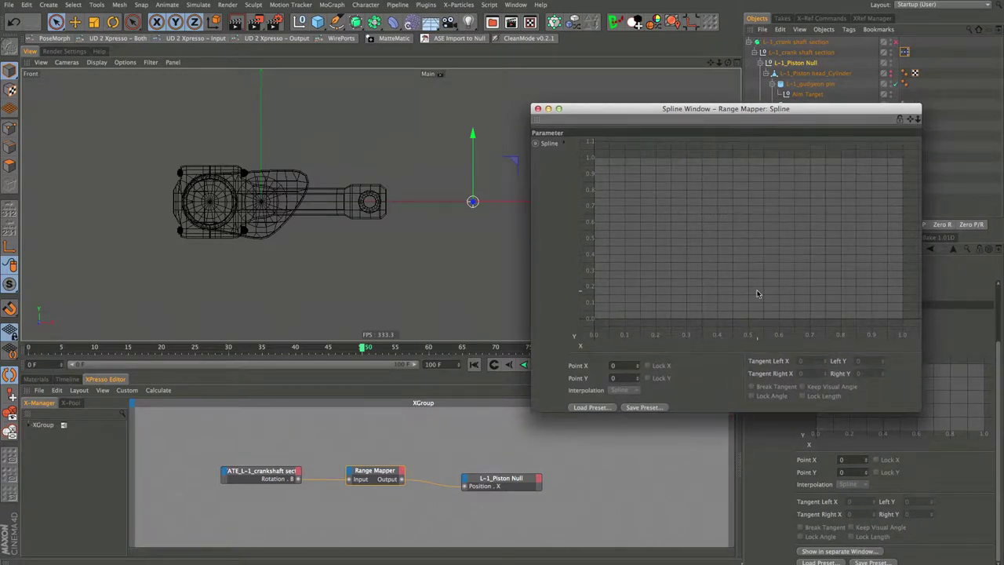
pyautogui.rightClick(777, 233)
pyautogui.moveTo(831, 394)
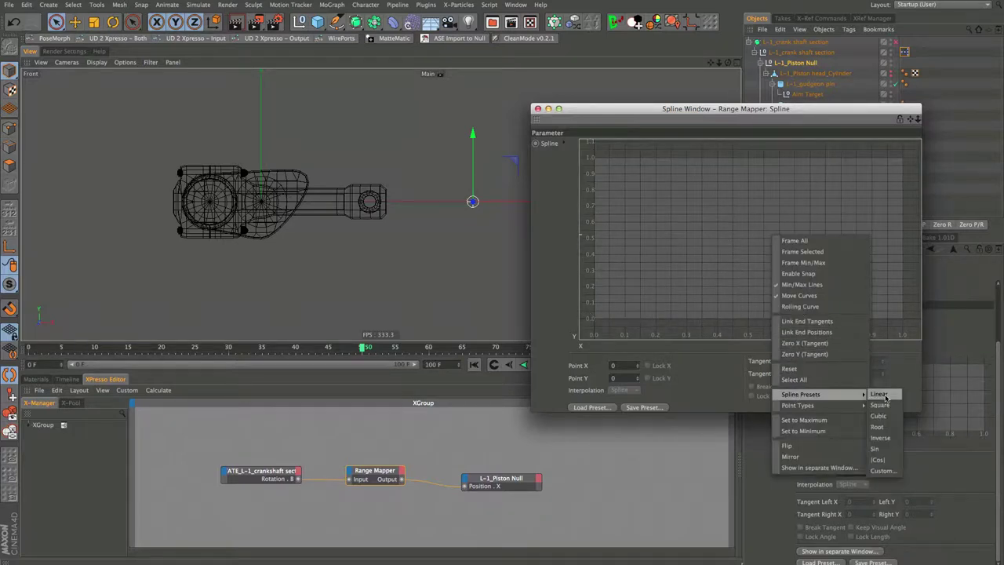
pyautogui.click(880, 395)
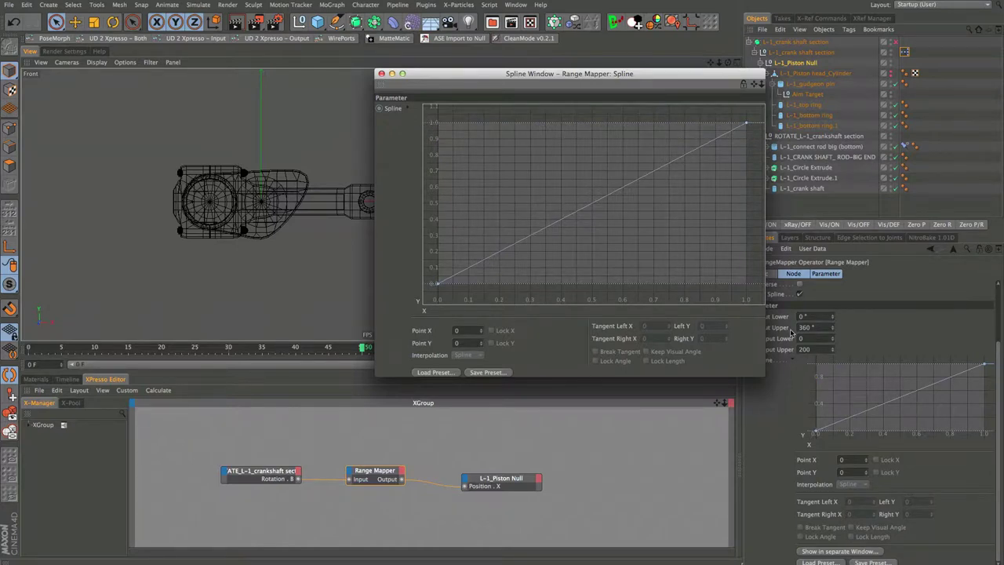
# - Drag the spline's end point at X 1 down from Y 1 to Y 0
pyautogui.moveTo(701, 76); pyautogui.dragTo(638, 78)
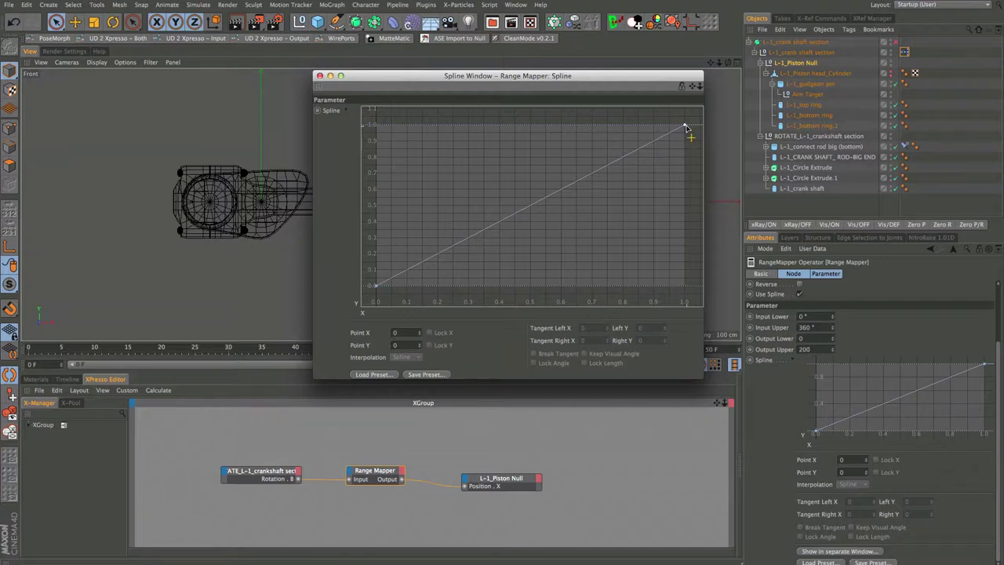
pyautogui.moveTo(686, 126); pyautogui.dragTo(705, 298)
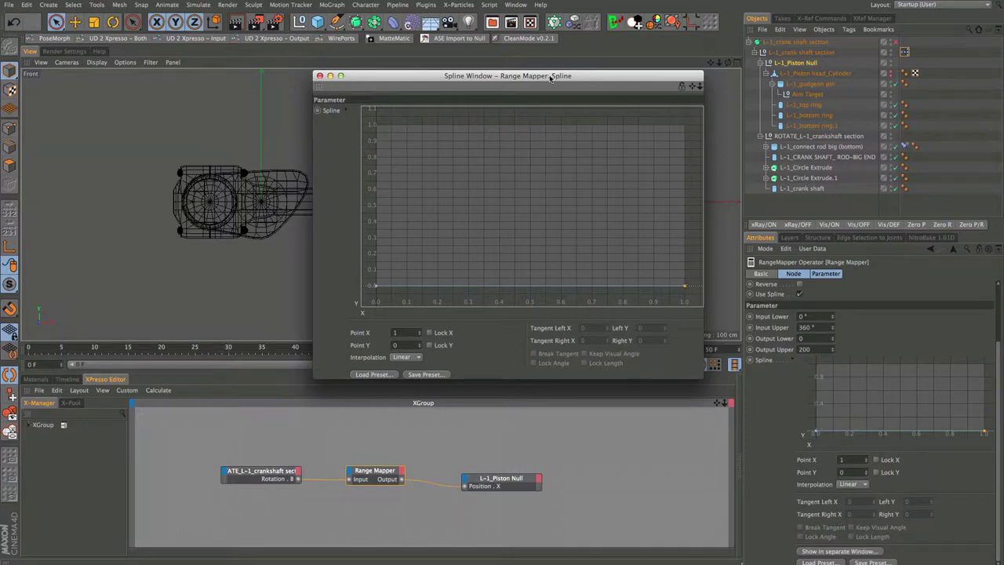
pyautogui.moveTo(551, 76); pyautogui.dragTo(866, 44)
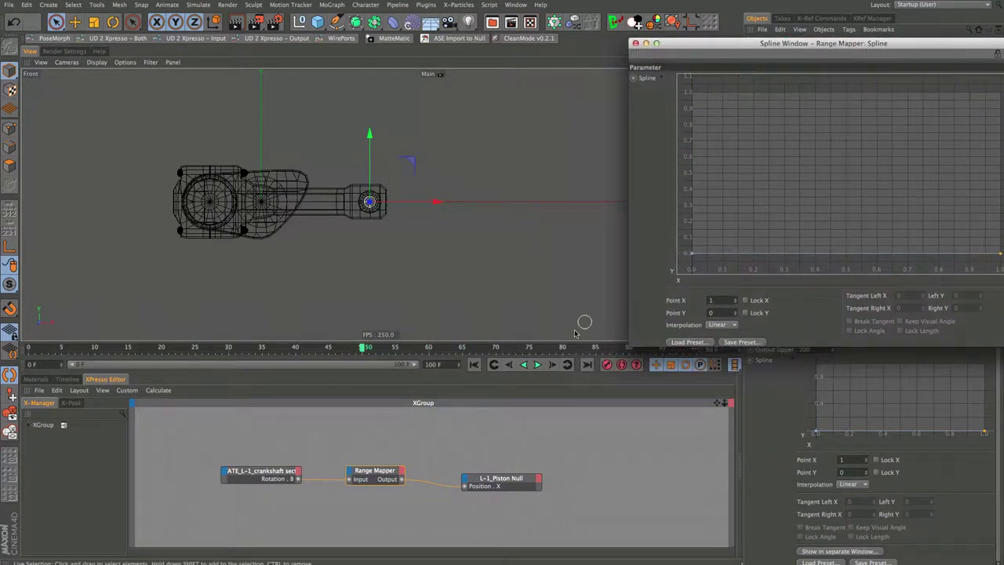
pyautogui.click(538, 365)
pyautogui.click(538, 366)
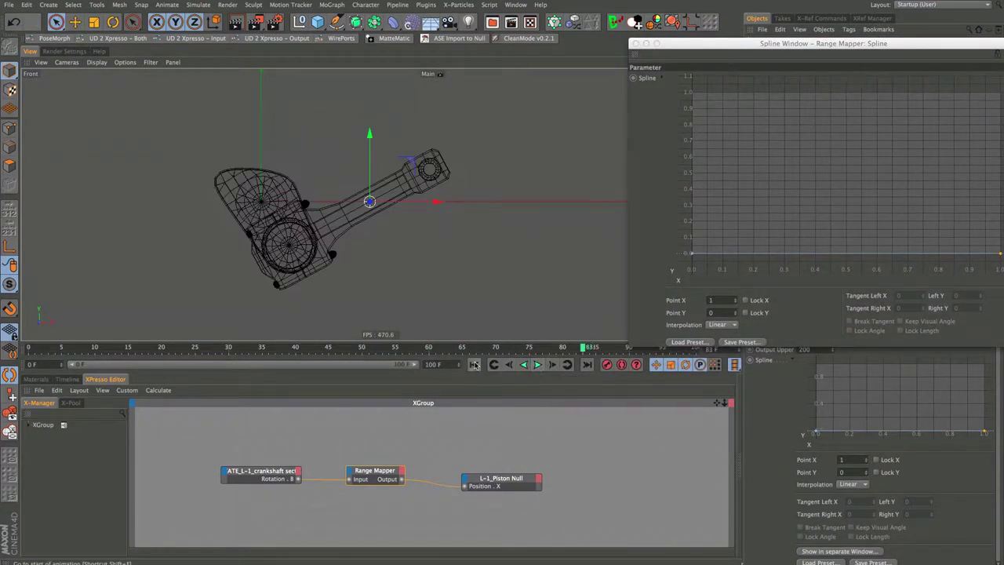
pyautogui.click(474, 365)
pyautogui.click(538, 366)
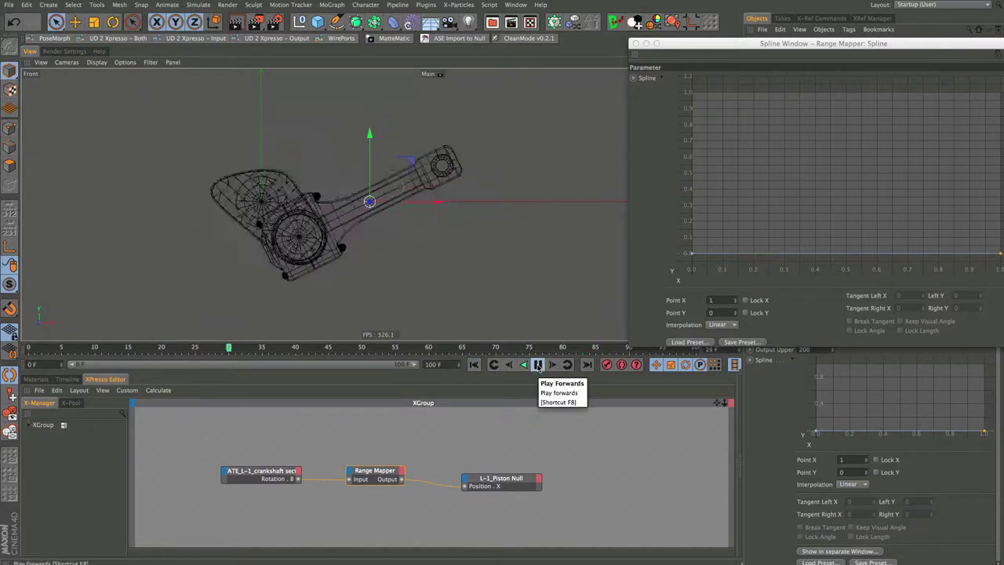
pyautogui.click(538, 365)
pyautogui.click(474, 366)
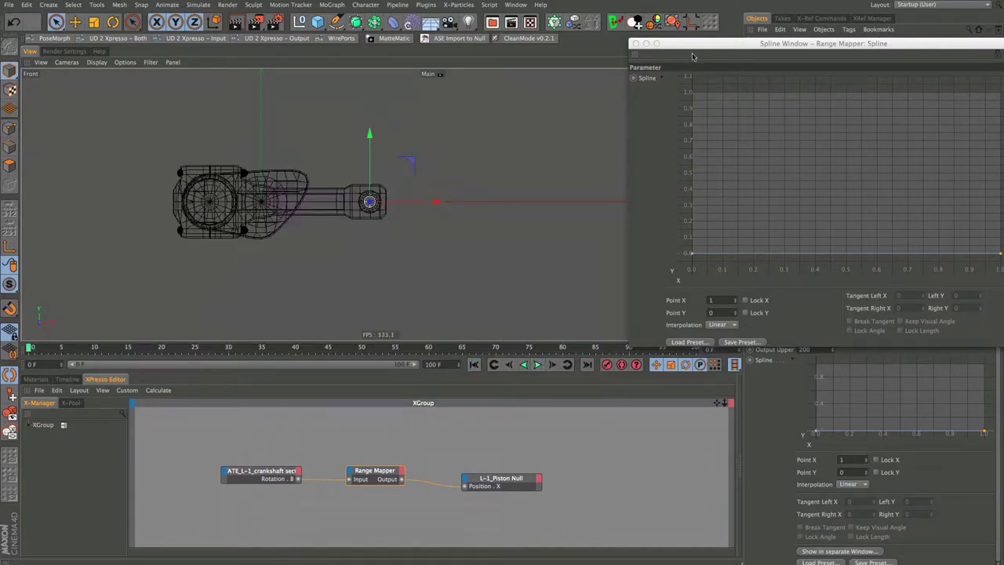
pyautogui.moveTo(704, 47); pyautogui.dragTo(449, 77)
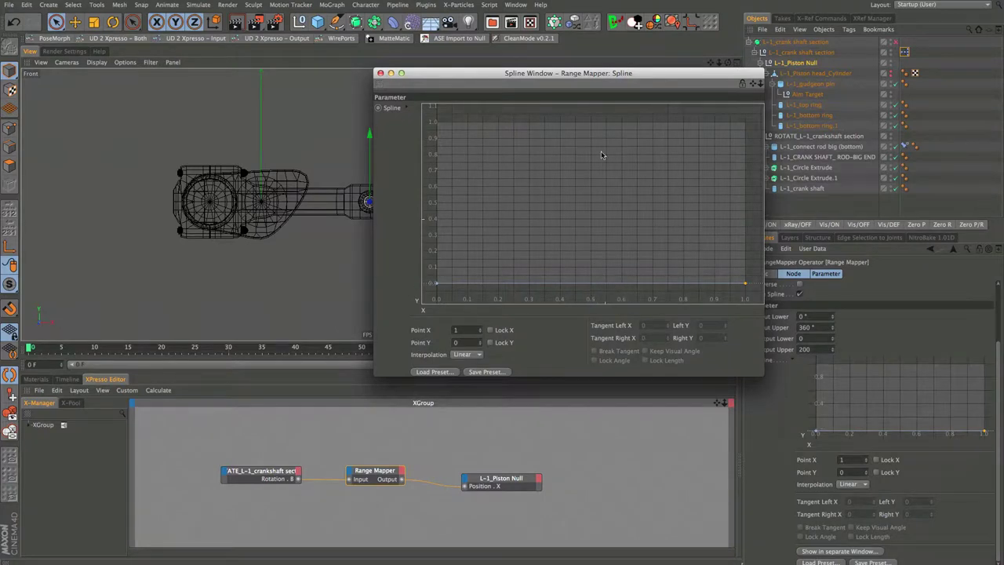
pyautogui.moveTo(544, 76); pyautogui.dragTo(775, 112)
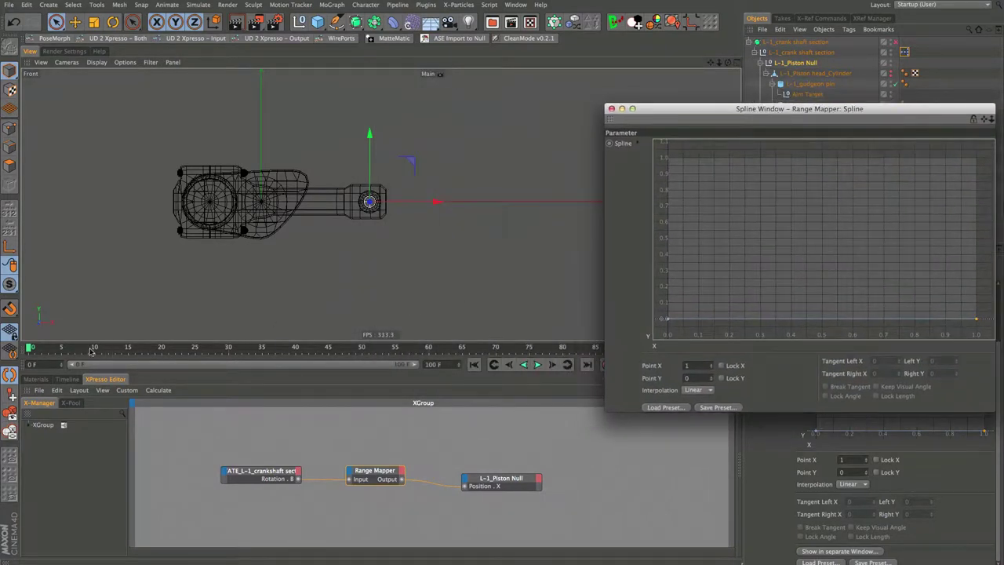
pyautogui.moveTo(28, 347); pyautogui.dragTo(196, 346)
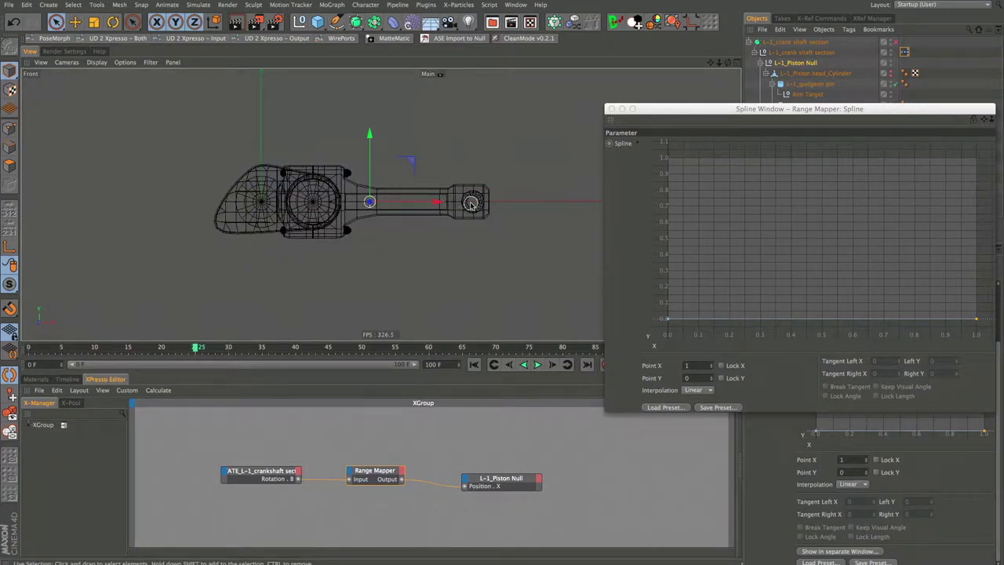
pyautogui.moveTo(699, 110); pyautogui.dragTo(531, 112)
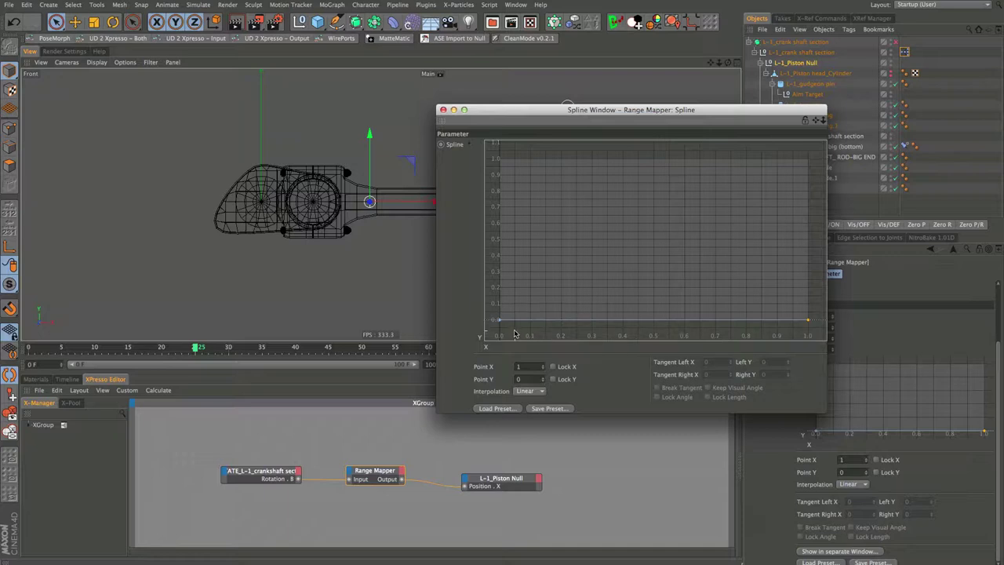
# - Add a Range Mapper spline point at X 0.5 and raise it to Y 1, forming a triangle
pyautogui.click(655, 322)
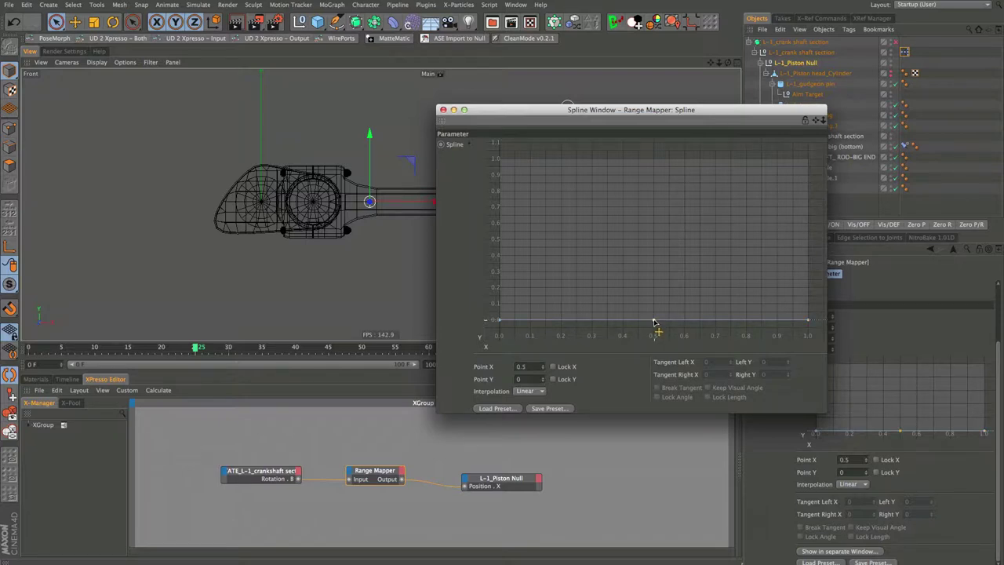
pyautogui.moveTo(655, 321); pyautogui.dragTo(655, 249)
pyautogui.moveTo(537, 110); pyautogui.dragTo(653, 112)
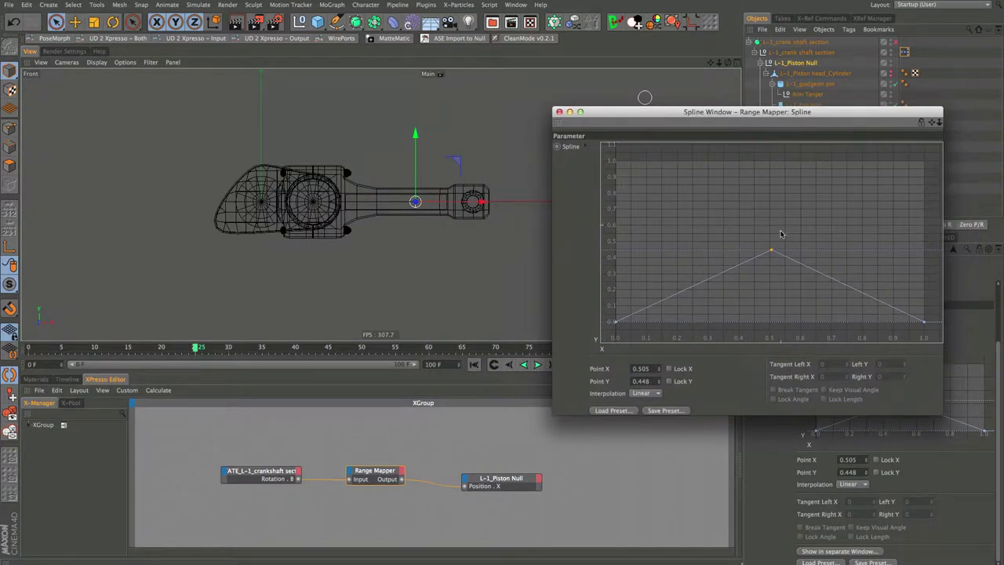
pyautogui.moveTo(770, 252); pyautogui.dragTo(769, 163)
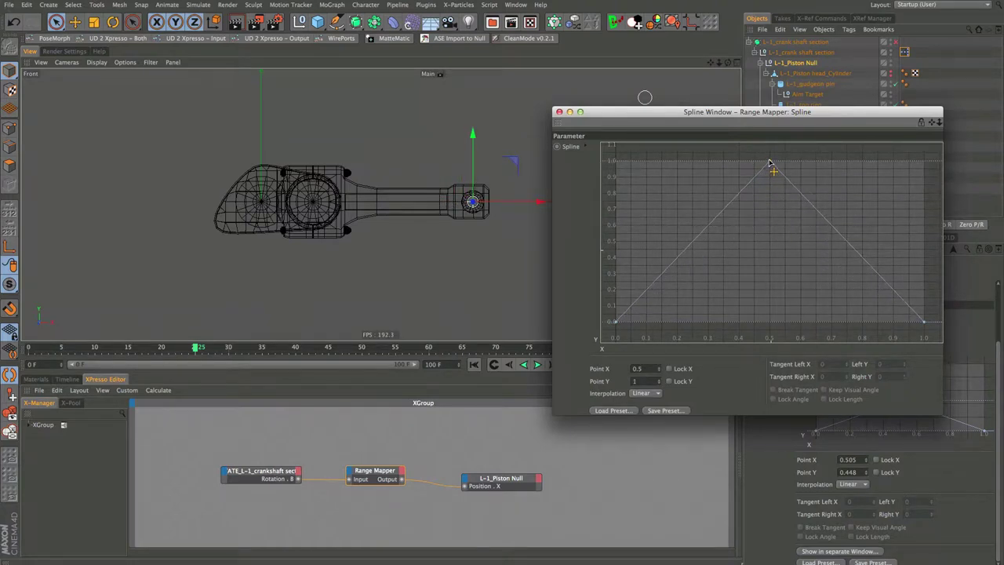
pyautogui.moveTo(767, 115); pyautogui.dragTo(571, 203)
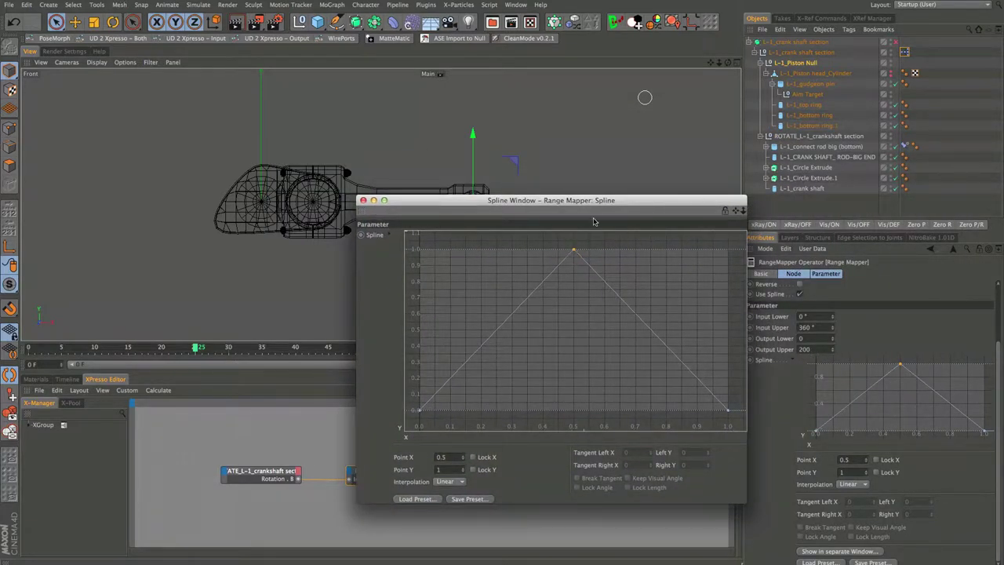
pyautogui.moveTo(600, 201); pyautogui.dragTo(632, 193)
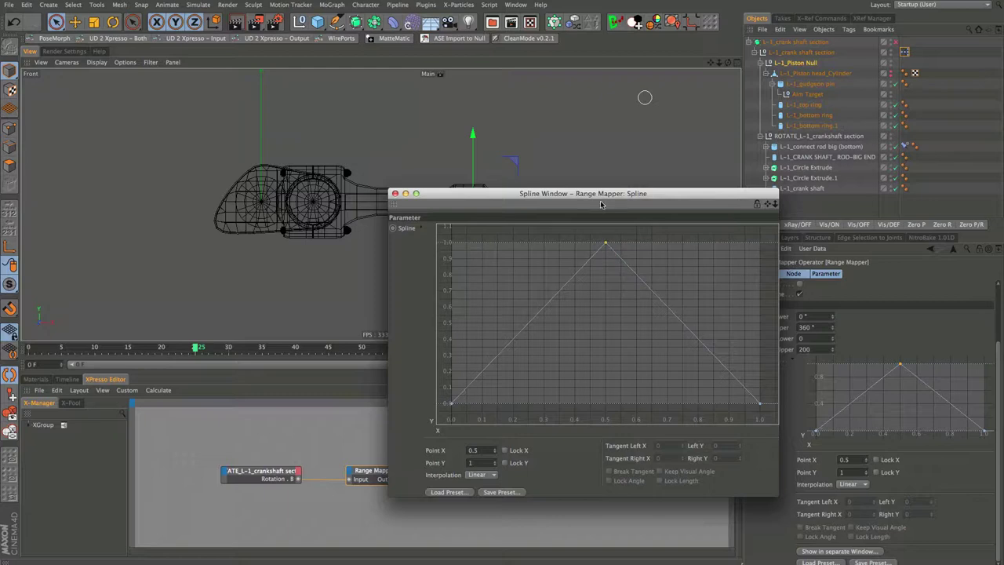
pyautogui.moveTo(603, 196); pyautogui.dragTo(745, 169)
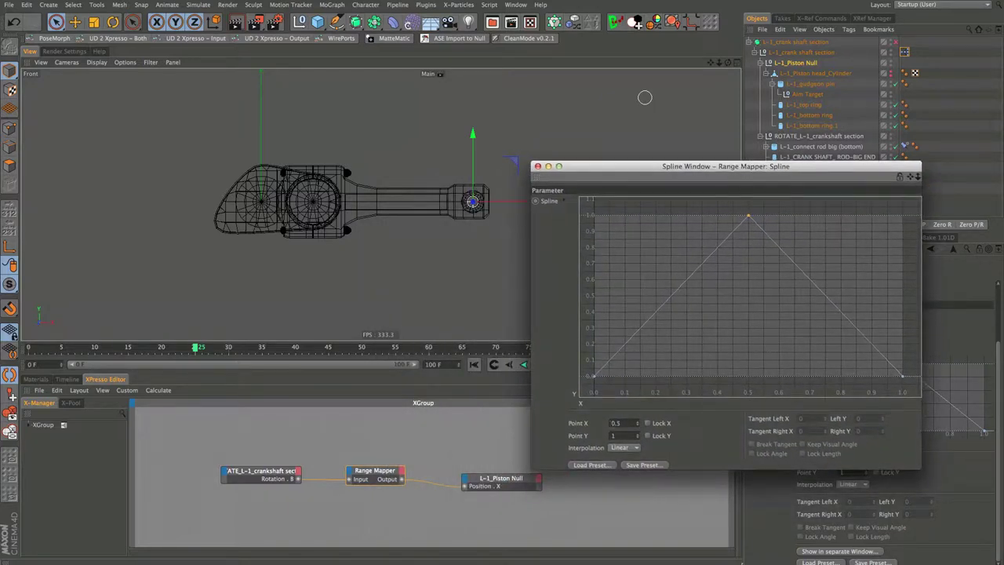
# - Enable Lock X and Lock Y on the peak, the start point (0,0) and the end point (1,0)
pyautogui.click(647, 422)
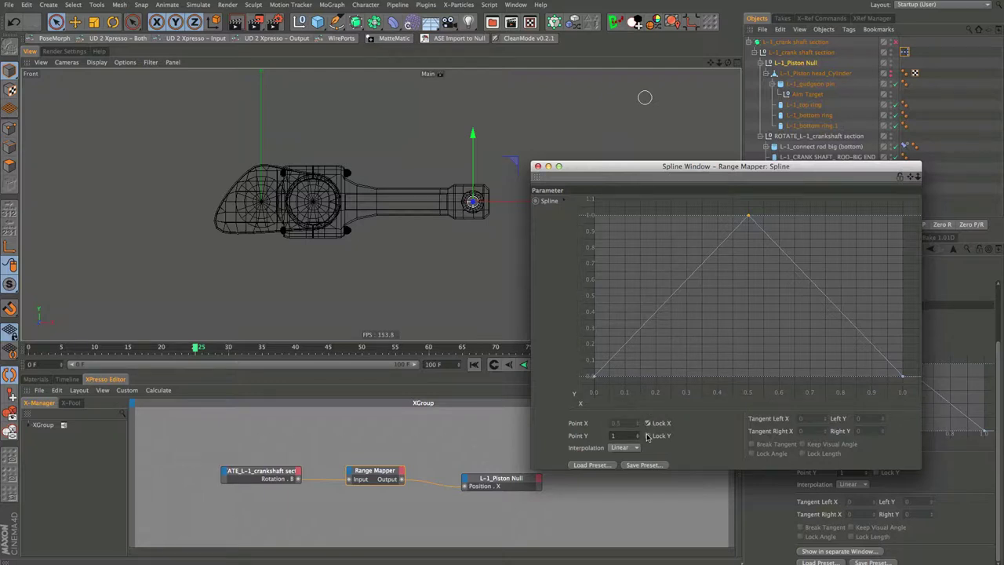
pyautogui.click(647, 436)
pyautogui.click(593, 376)
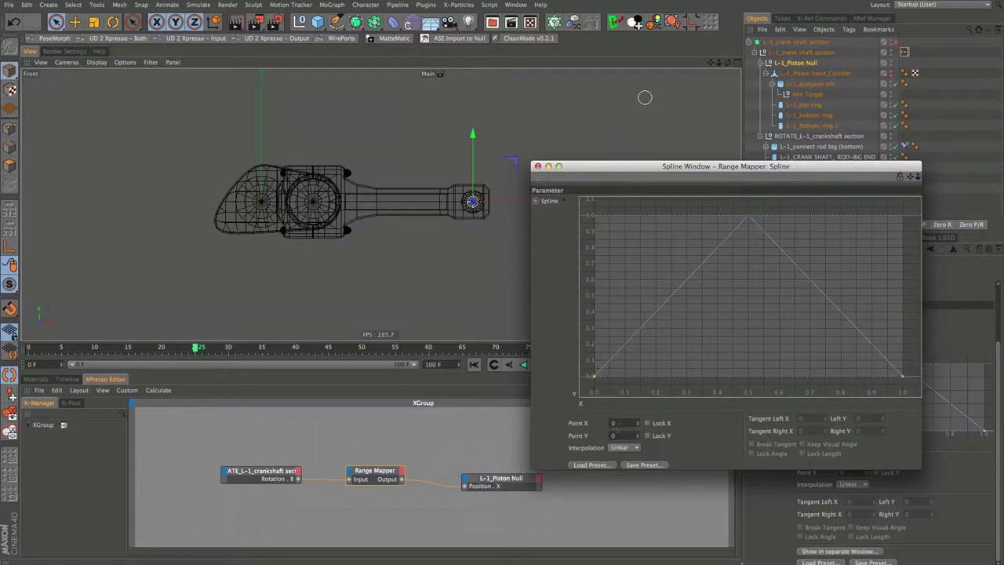
pyautogui.click(647, 423)
pyautogui.click(647, 436)
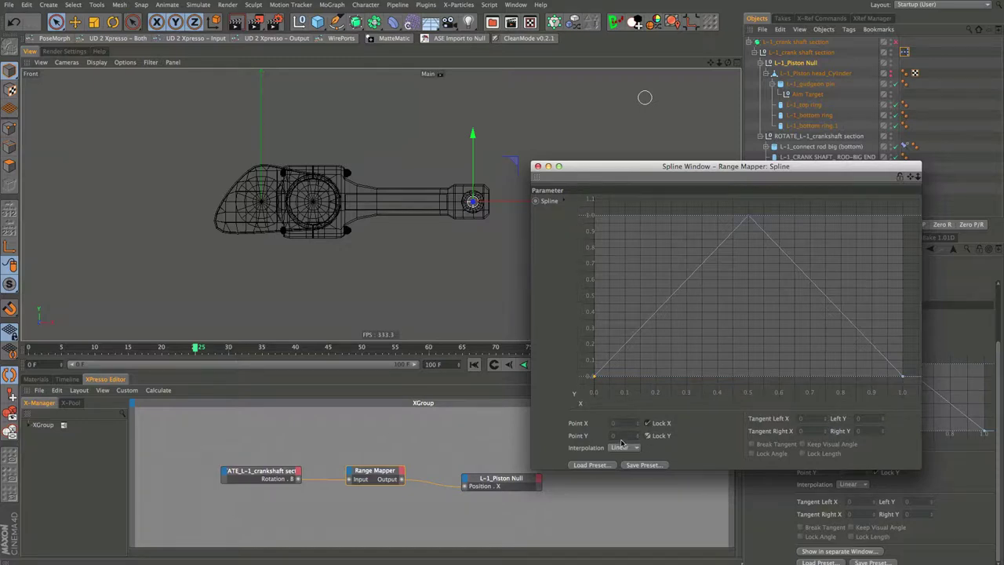
pyautogui.click(901, 377)
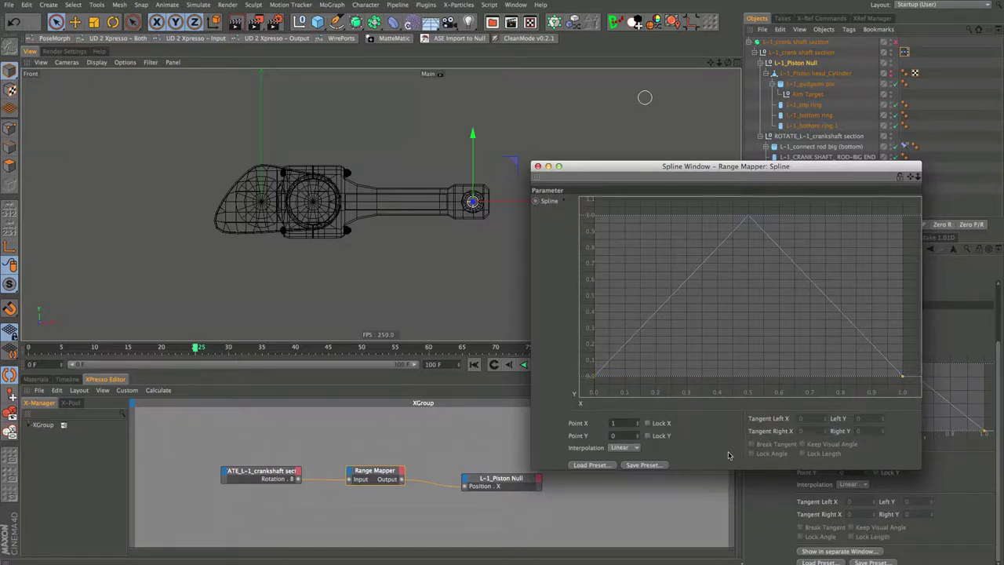
pyautogui.click(647, 423)
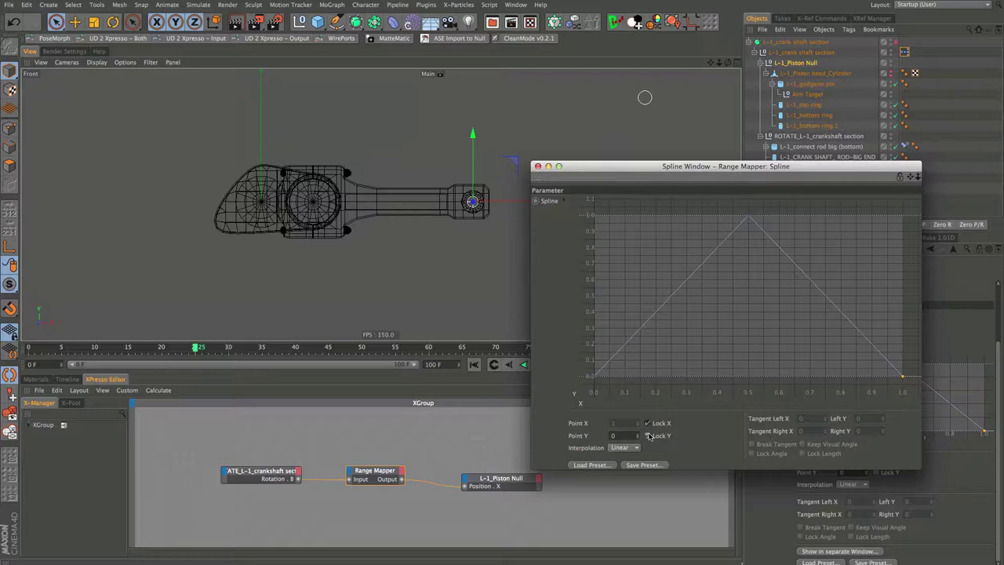
pyautogui.click(647, 436)
# - Rewind the piston animation to frame 0
pyautogui.moveTo(634, 172); pyautogui.dragTo(738, 131)
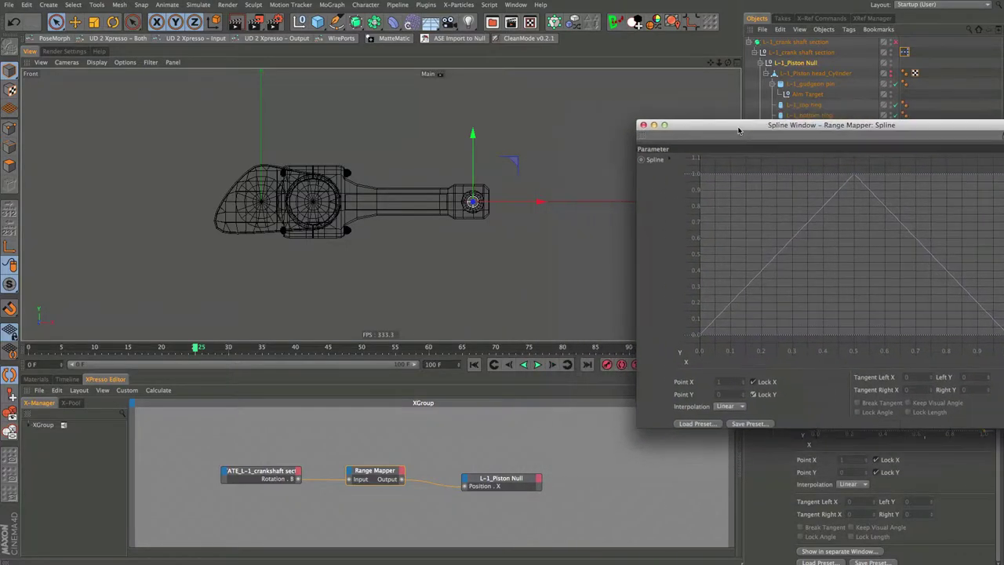
pyautogui.click(473, 364)
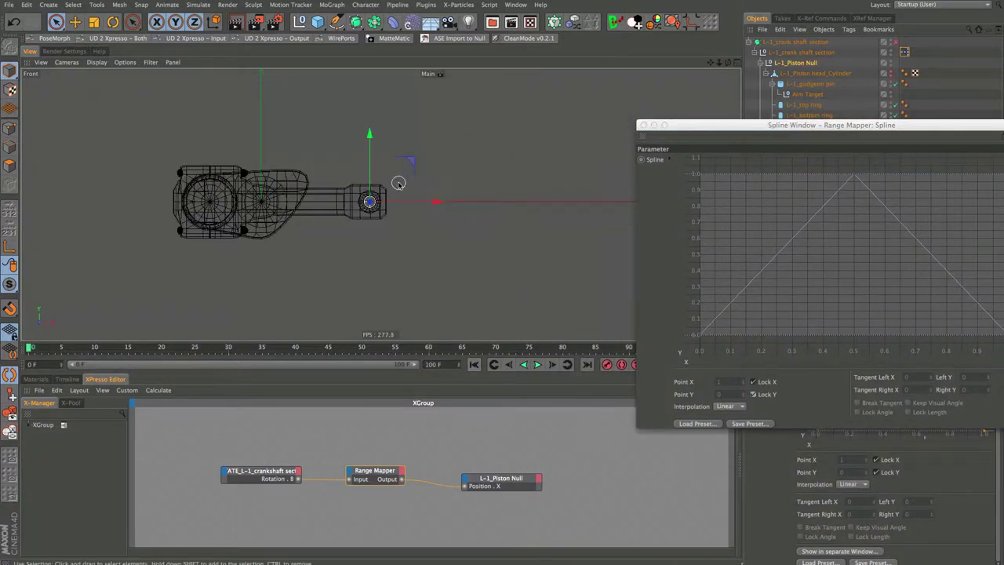
pyautogui.scroll(3, 421, 184)
pyautogui.scroll(2, 421, 184)
# - Play the piston animation to check the triangular motion
pyautogui.click(537, 364)
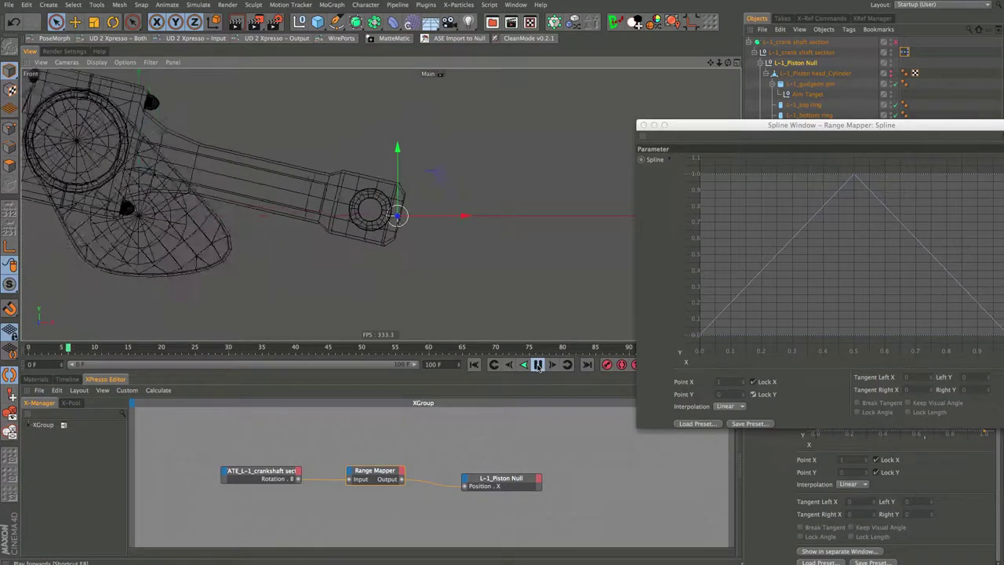
pyautogui.moveTo(682, 126); pyautogui.dragTo(749, 136)
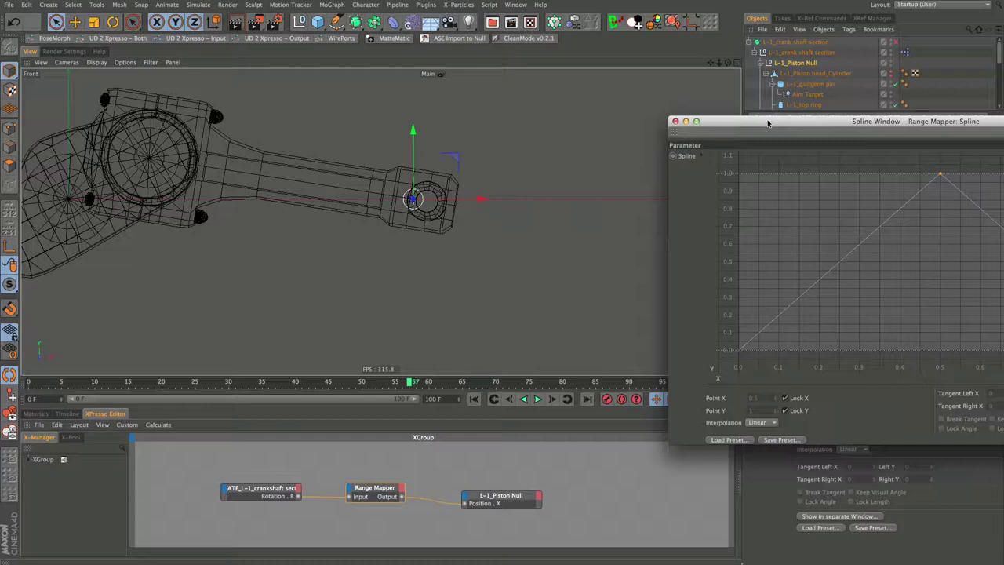
pyautogui.moveTo(768, 122); pyautogui.dragTo(626, 111)
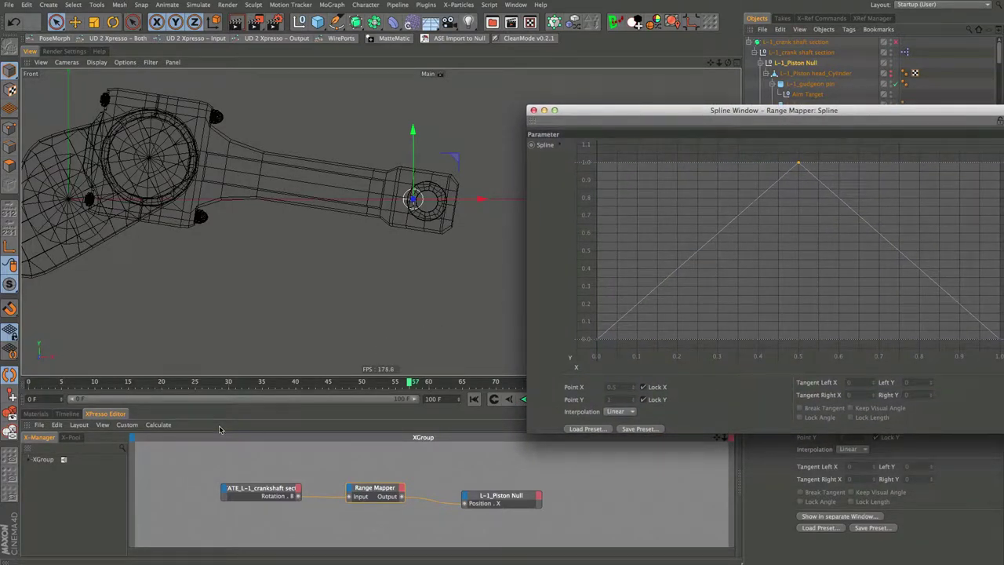
# - In the Timeline dope sheet, move the crankshaft ROTATE key from frame 40 to 100, then rewind
pyautogui.click(66, 414)
pyautogui.moveTo(262, 378); pyautogui.dragTo(259, 342)
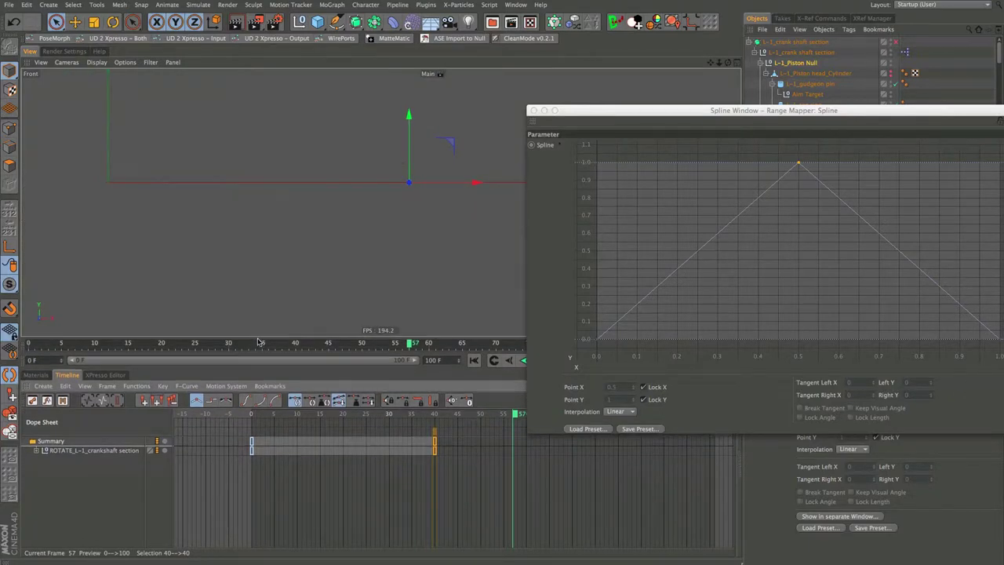
pyautogui.moveTo(586, 112); pyautogui.dragTo(602, 49)
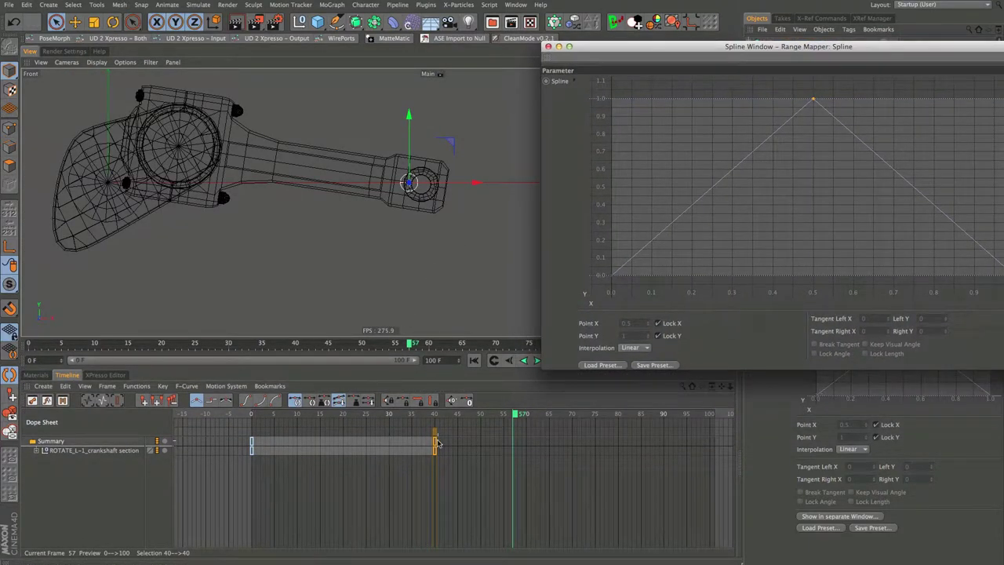
pyautogui.moveTo(438, 444); pyautogui.dragTo(709, 471)
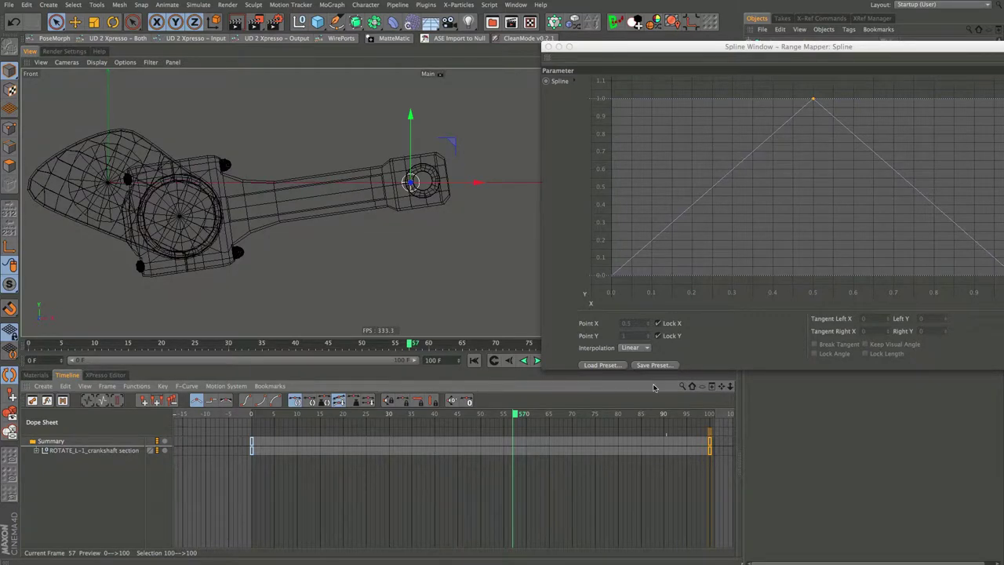
pyautogui.moveTo(619, 47); pyautogui.dragTo(602, 105)
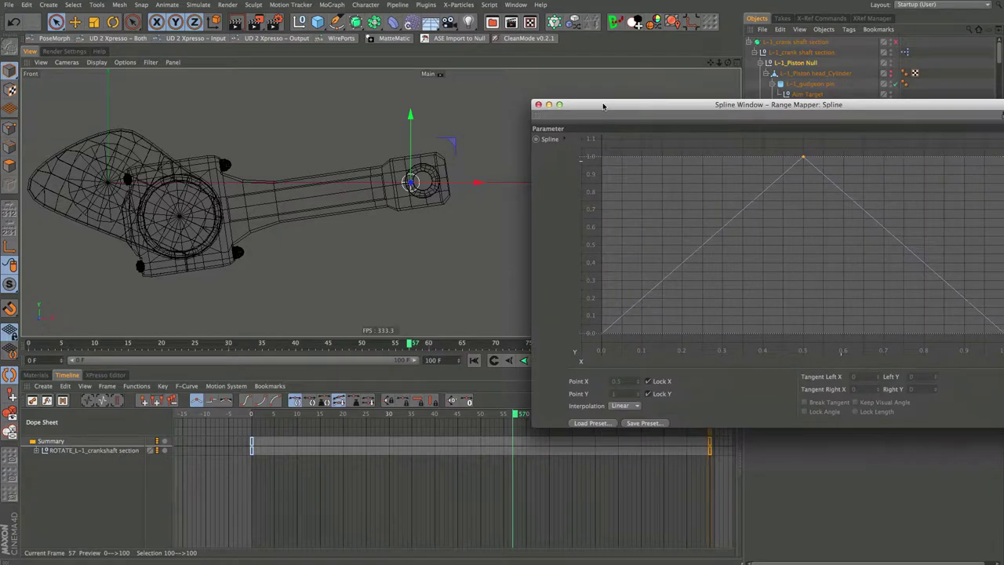
pyautogui.click(473, 360)
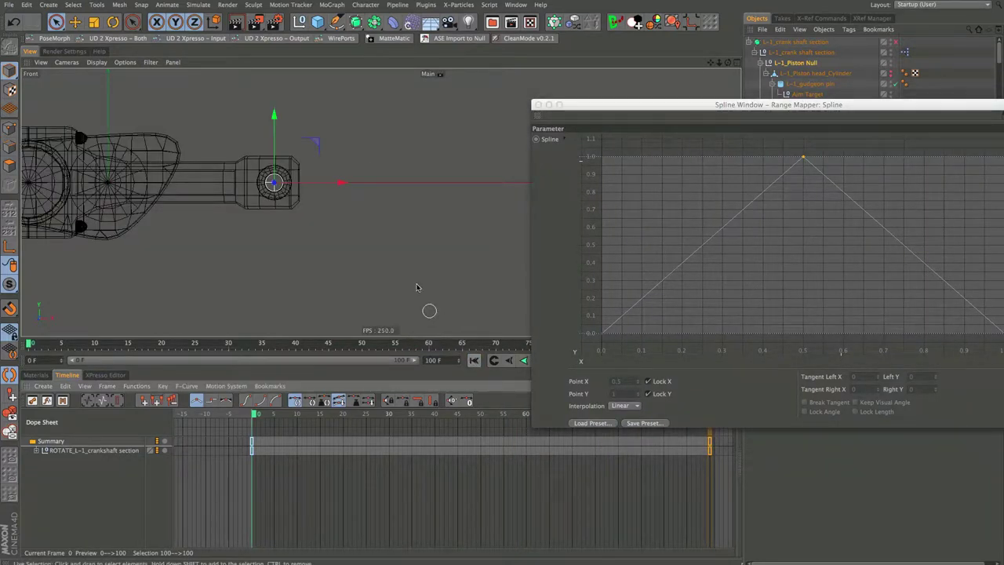
# - Scrub the animation to frame 10
pyautogui.scroll(5, 254, 171)
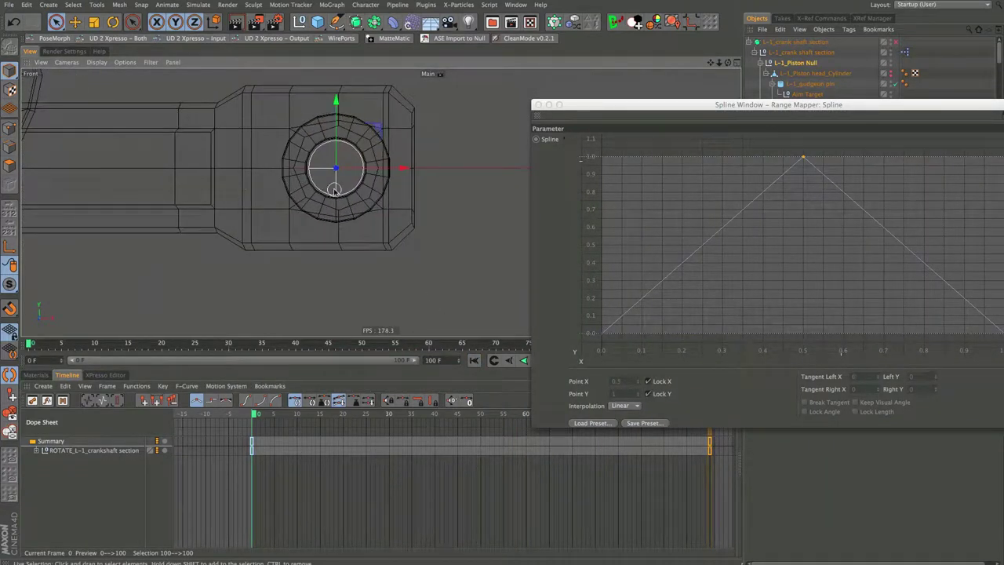
pyautogui.scroll(3, 308, 206)
pyautogui.moveTo(604, 110); pyautogui.dragTo(529, 84)
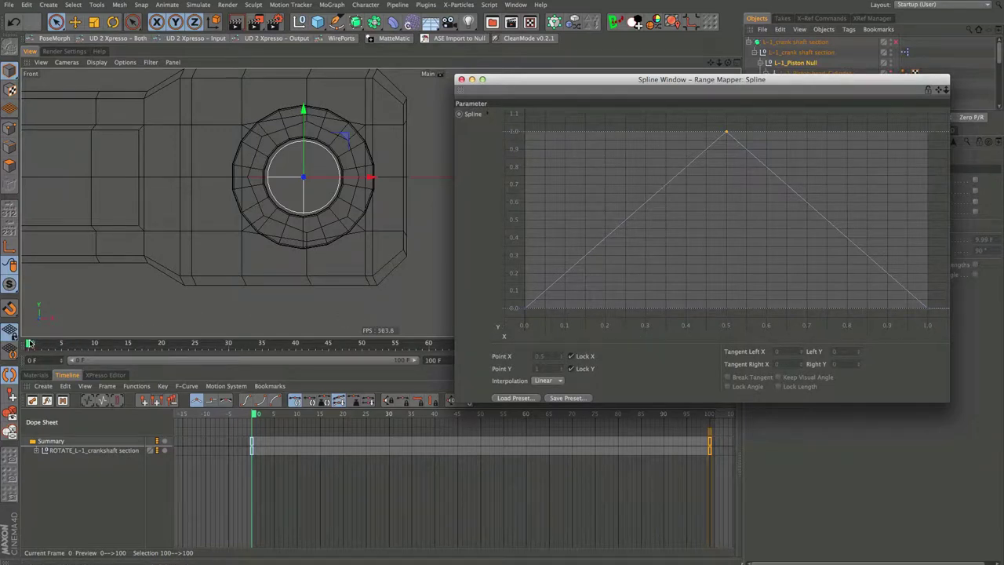
pyautogui.moveTo(29, 342); pyautogui.dragTo(95, 343)
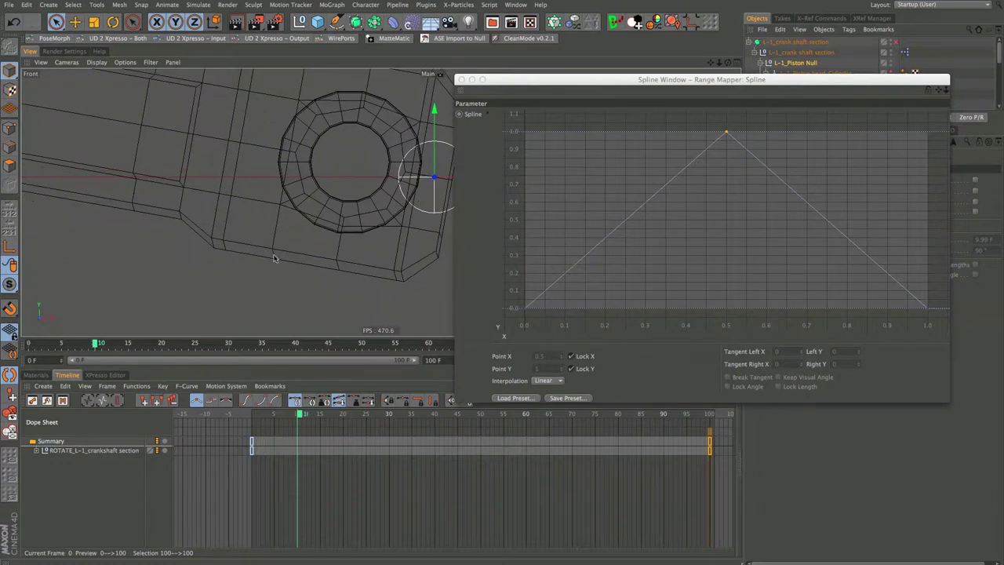
# - Add a spline point at X 0.1 and lower its Y to about 0.08
pyautogui.click(564, 276)
pyautogui.keyDown('ctrl'); pyautogui.click(564, 276); pyautogui.keyUp('ctrl')
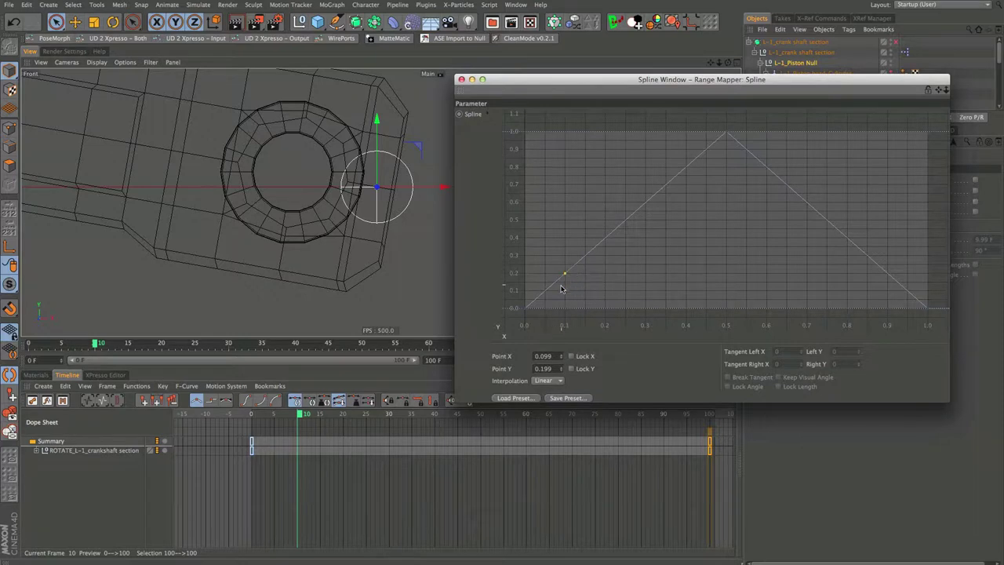
pyautogui.moveTo(540, 356); pyautogui.dragTo(548, 356)
pyautogui.write('1')
pyautogui.press('Return')
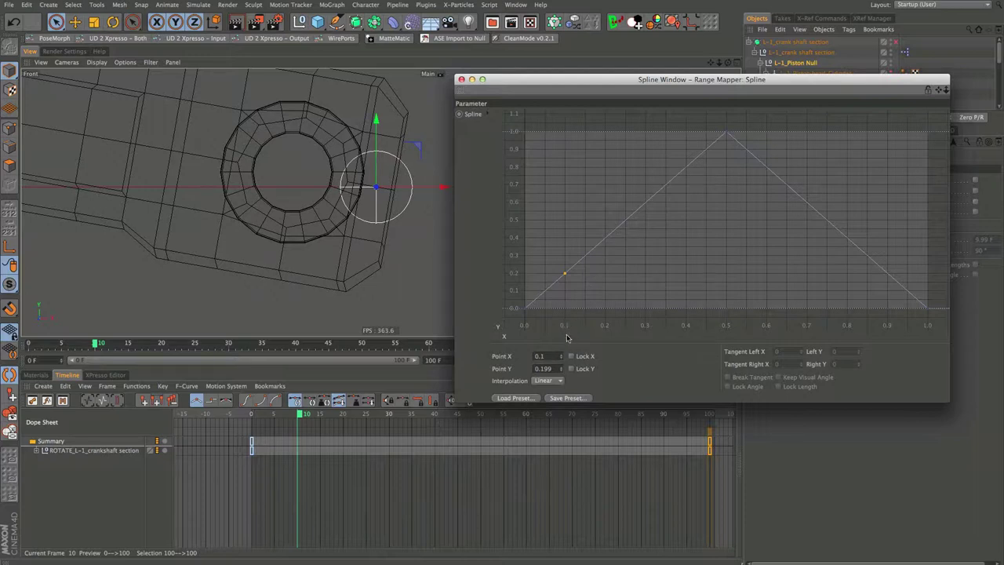
pyautogui.click(565, 273)
pyautogui.moveTo(561, 372)
pyautogui.mouseDown()
pyautogui.moveTo(562, 389)
pyautogui.moveTo(562, 368)
pyautogui.mouseUp()
pyautogui.moveTo(741, 74); pyautogui.dragTo(741, 109)
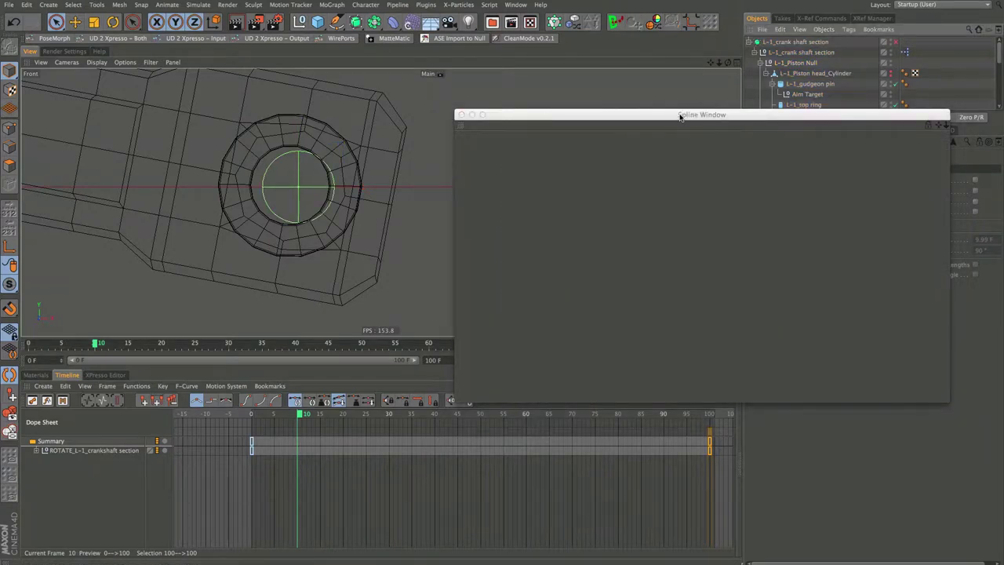
# - Close the spline window and select L-1_connect rod small (top) in the enlarged Object Manager
pyautogui.moveTo(680, 115); pyautogui.dragTo(740, 182)
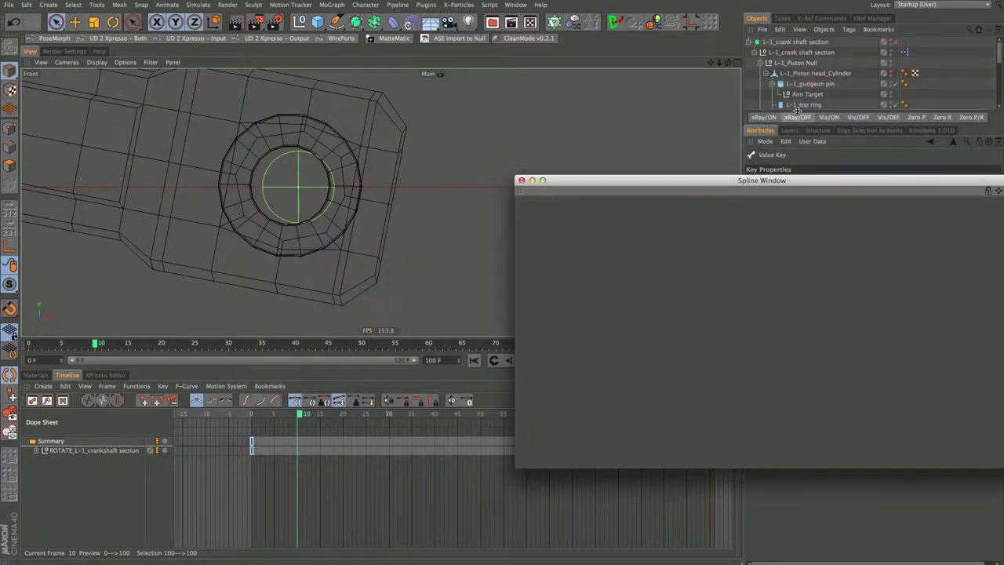
pyautogui.click(521, 181)
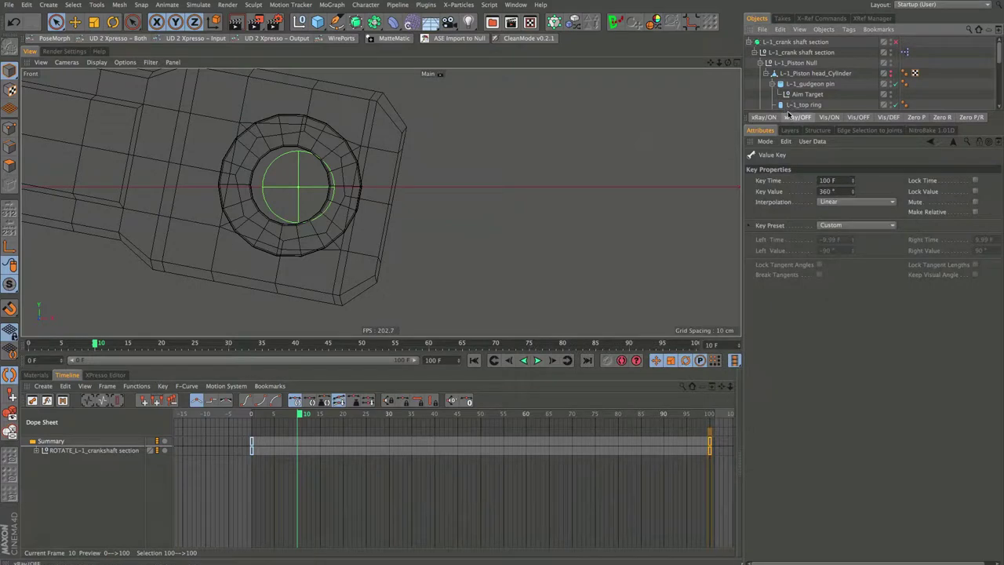
pyautogui.moveTo(788, 114); pyautogui.dragTo(788, 263)
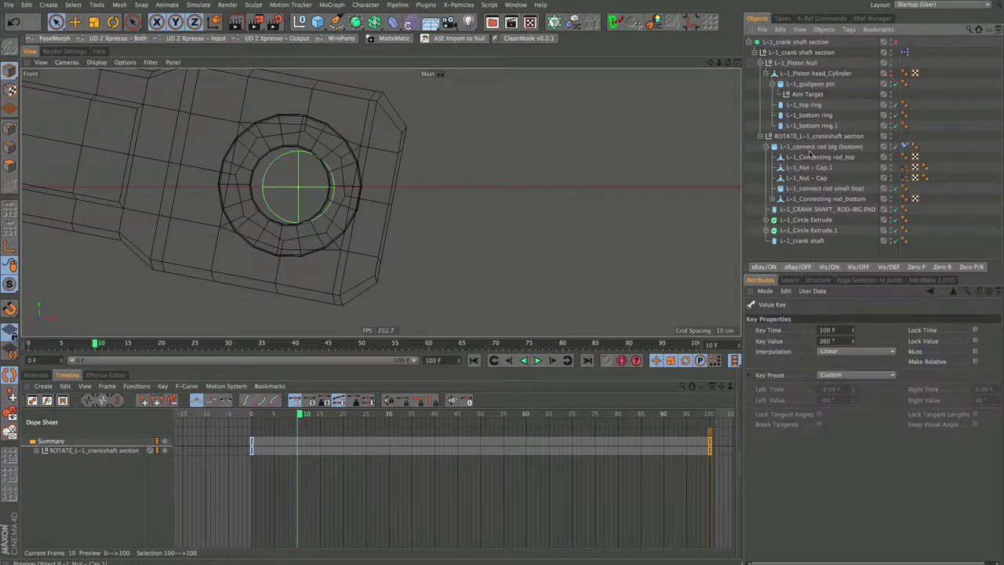
pyautogui.click(808, 189)
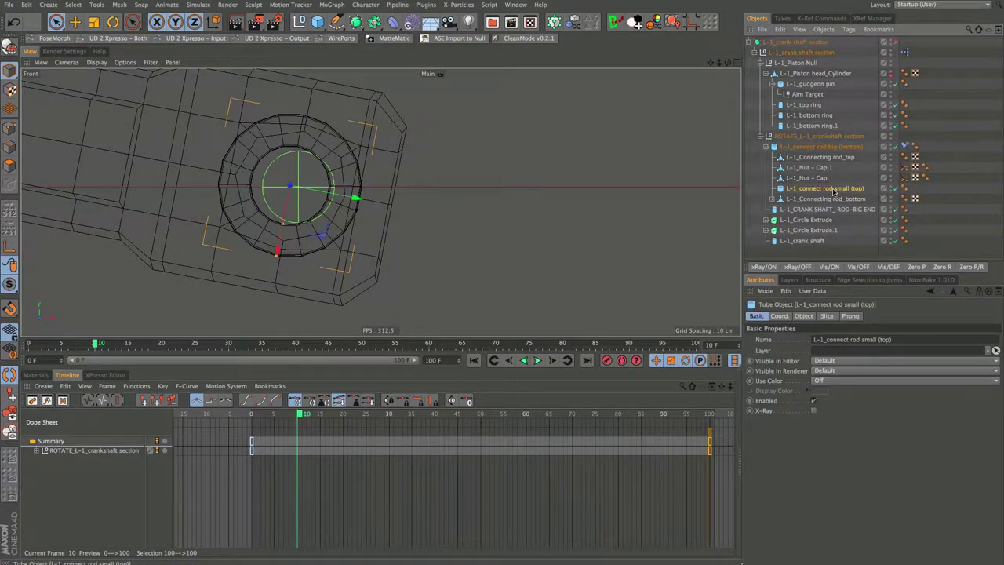
pyautogui.click(779, 316)
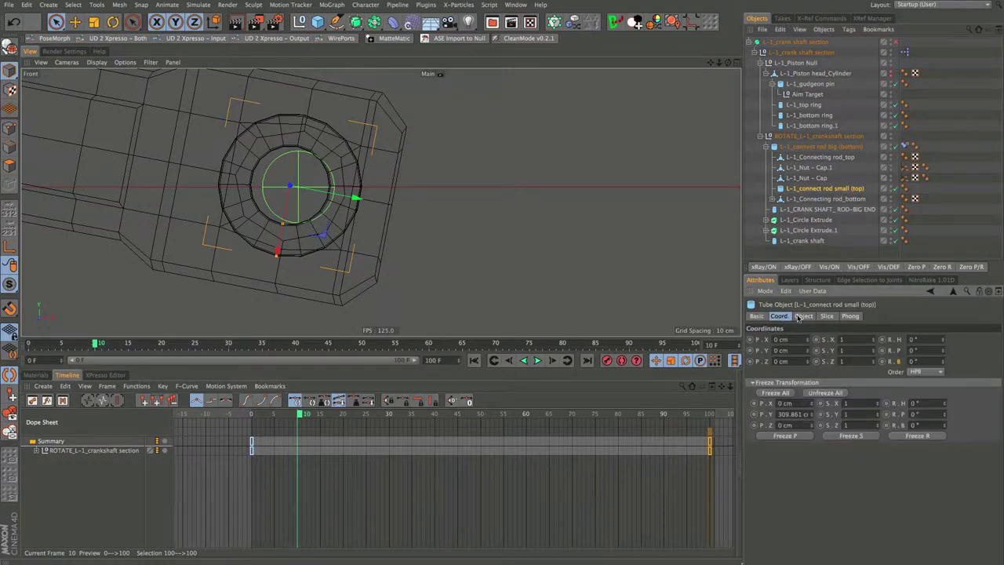
pyautogui.click(756, 316)
# - Set the rod tube's Use Color to On and give it a red display colour
pyautogui.click(832, 382)
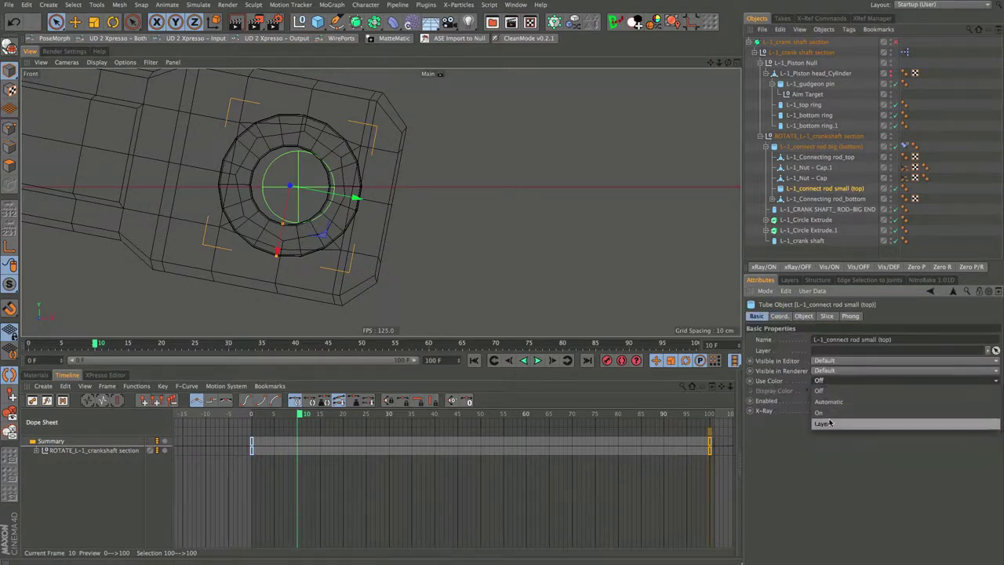
pyautogui.click(830, 401)
pyautogui.click(833, 381)
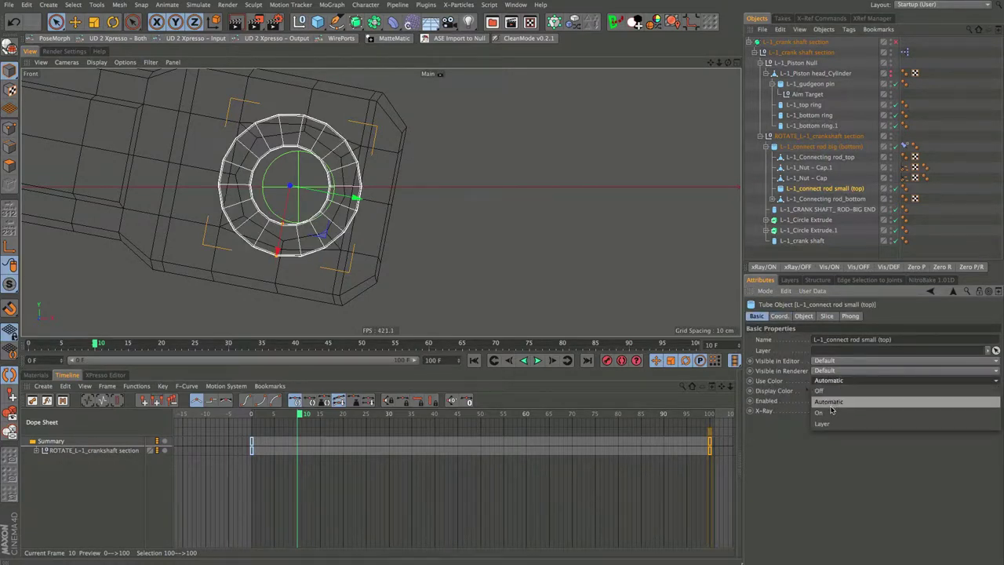
pyautogui.click(819, 413)
pyautogui.click(822, 390)
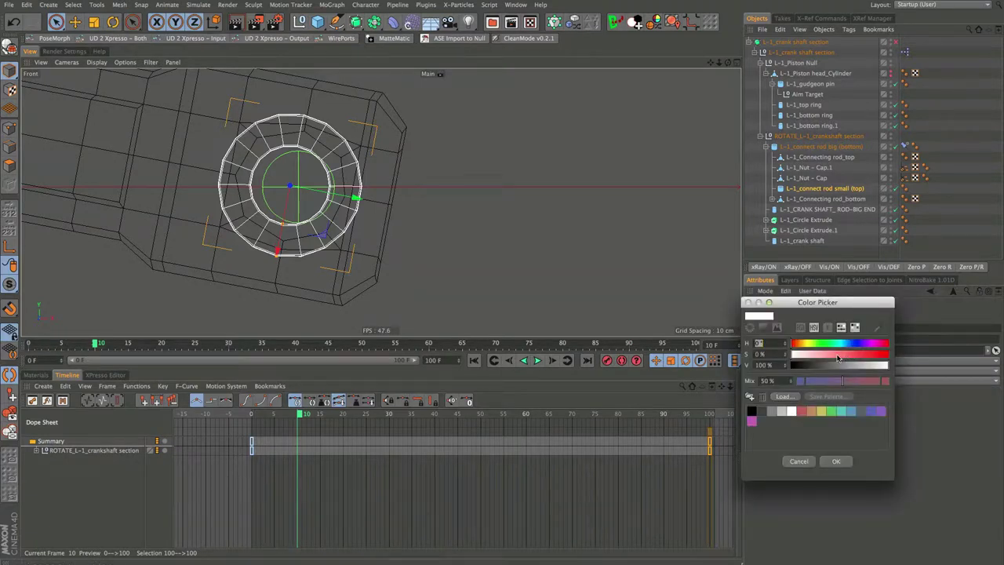
pyautogui.click(838, 358)
pyautogui.click(833, 462)
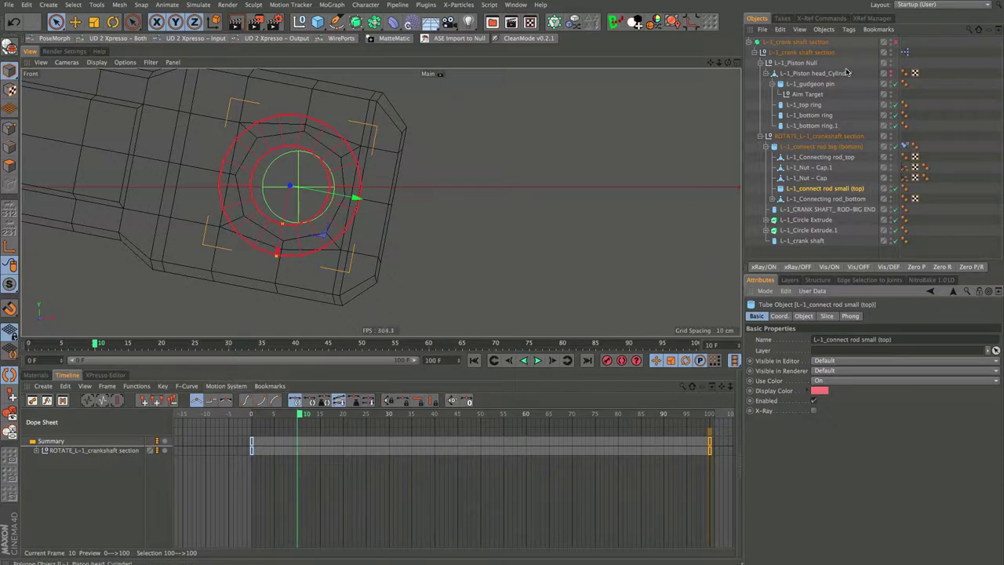
# - Open the rig's XPresso graph and show the Range Mapper spline in a separate window
pyautogui.doubleClick(905, 51)
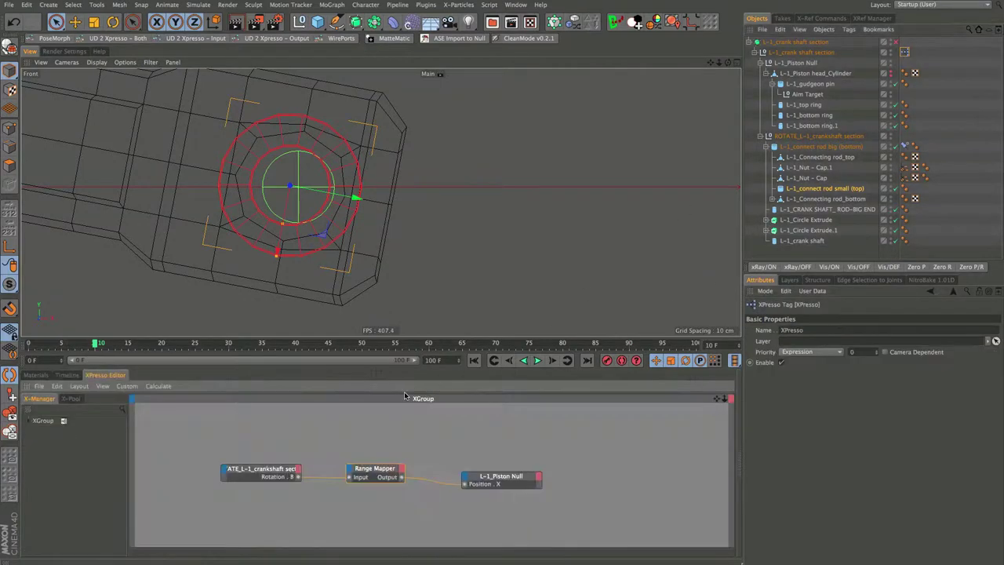
pyautogui.click(359, 469)
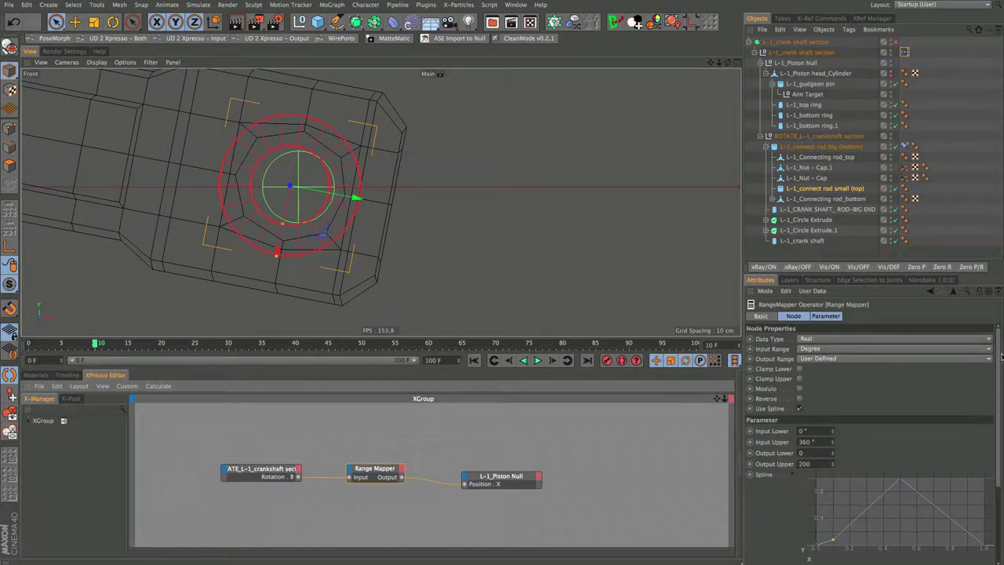
pyautogui.scroll(-5, 999, 357)
pyautogui.click(839, 551)
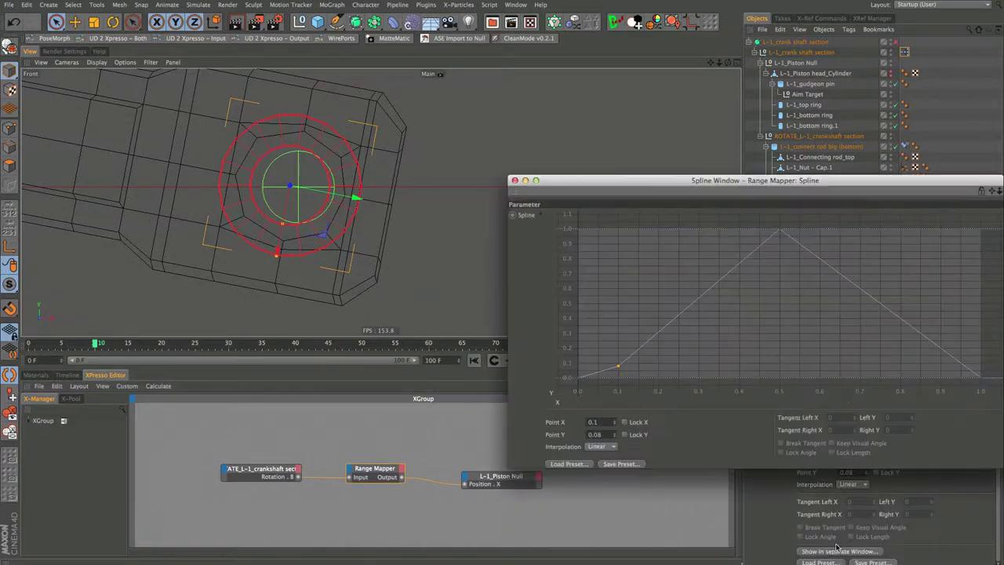
# - Lower the X 0.1 point from Y 0.08 to 0.067, then scrub to frame 20
pyautogui.moveTo(673, 181); pyautogui.dragTo(647, 85)
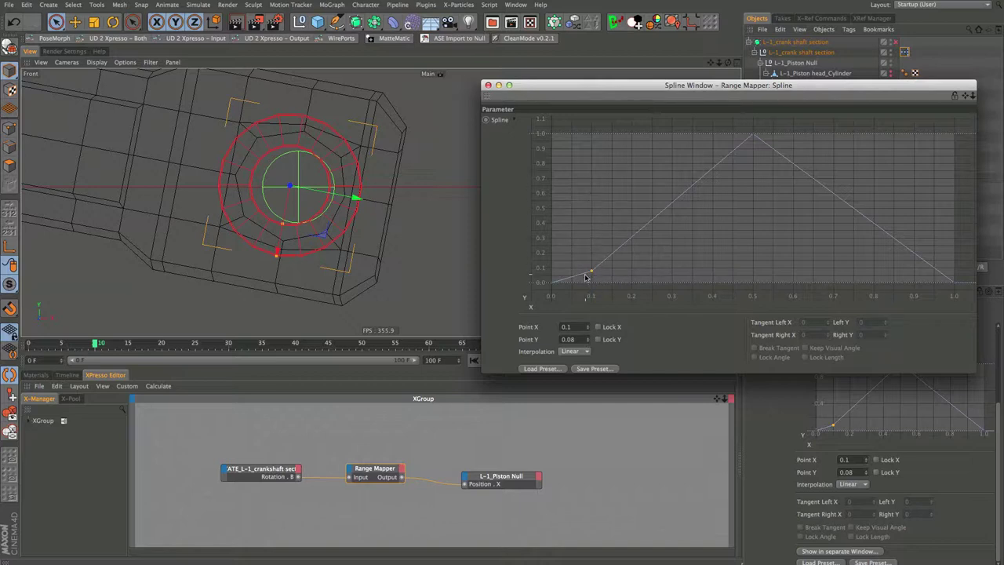
pyautogui.moveTo(586, 347); pyautogui.dragTo(588, 338)
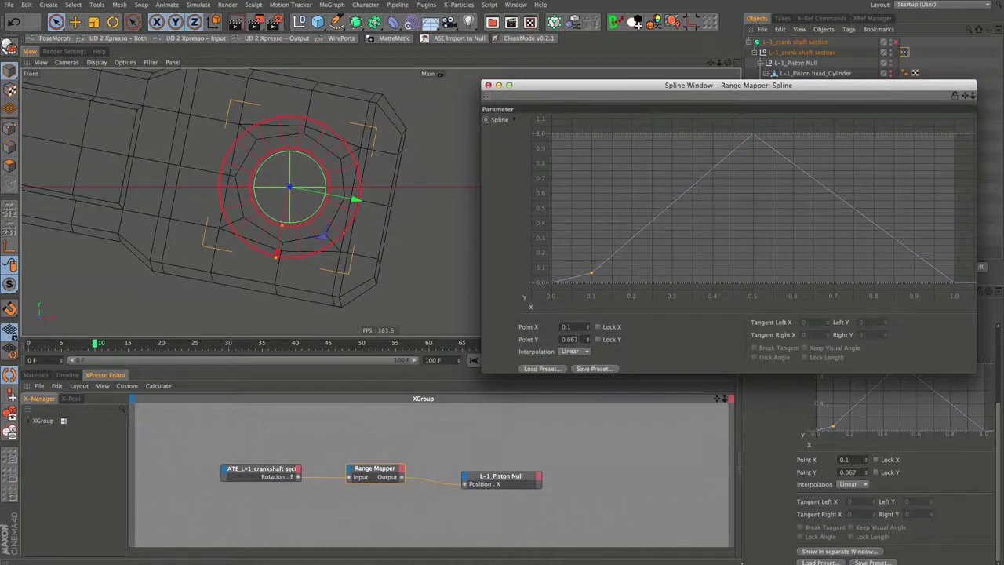
pyautogui.moveTo(98, 345); pyautogui.dragTo(163, 345)
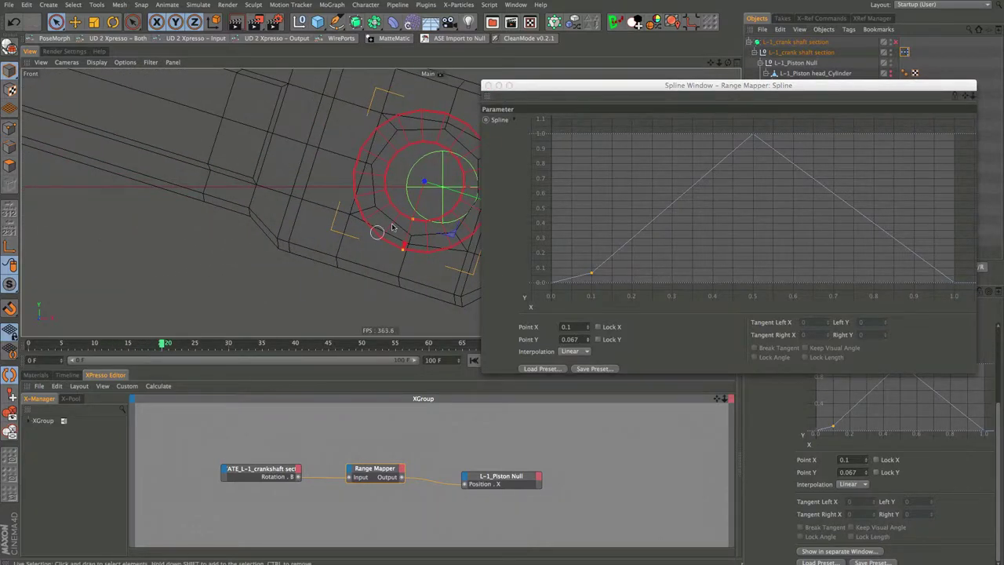
# - Add a spline point at X 0.2 with Y 0.27
pyautogui.keyDown('ctrl'); pyautogui.click(632, 238); pyautogui.keyUp('ctrl')
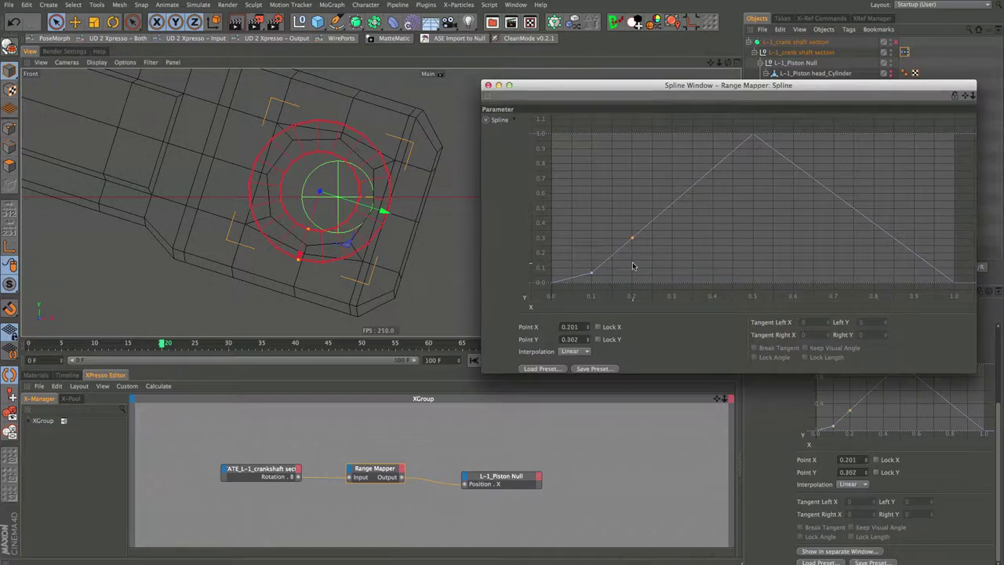
pyautogui.press('BackSpace')
pyautogui.press('Return')
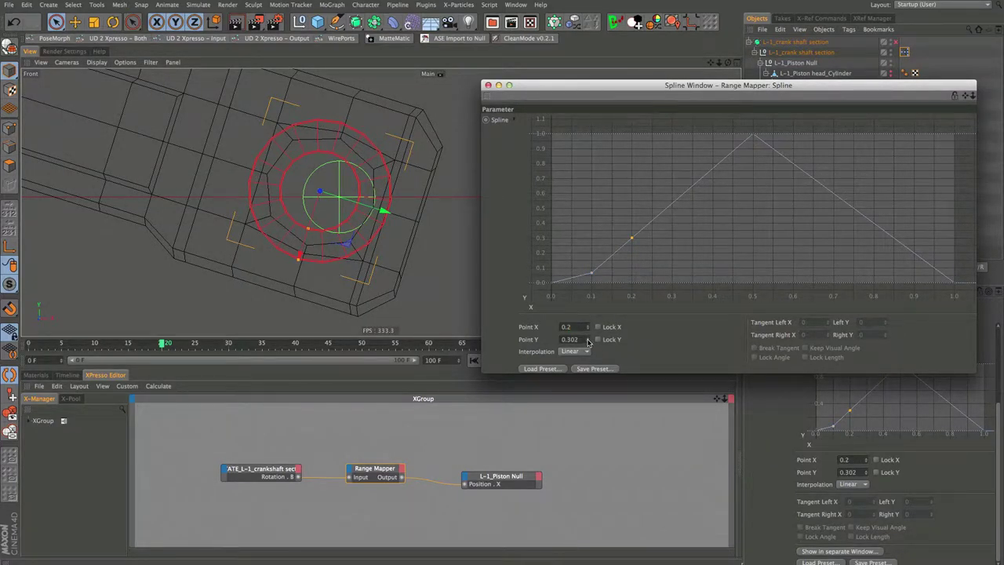
pyautogui.click(587, 342)
pyautogui.click(587, 342)
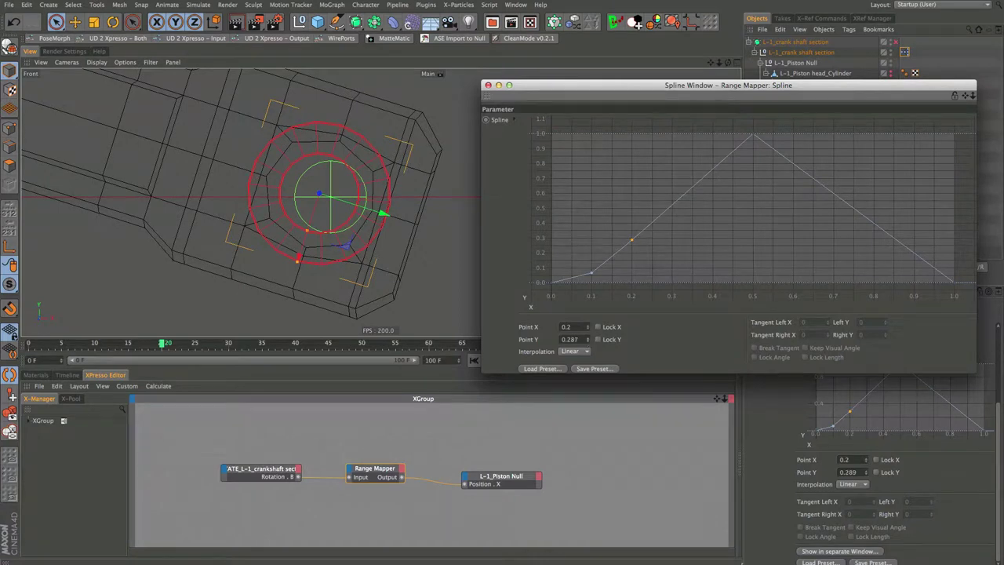
pyautogui.click(588, 342)
pyautogui.click(587, 342)
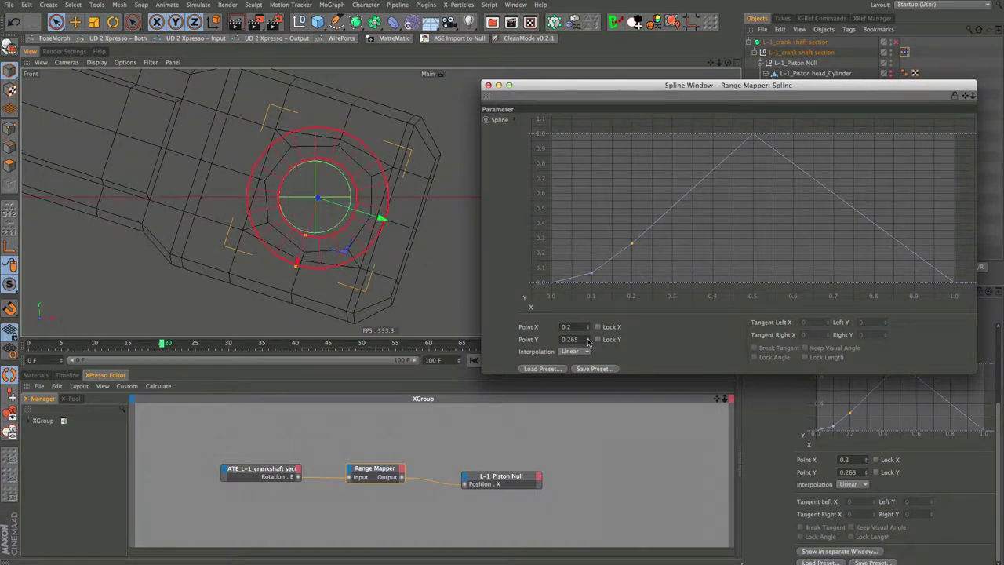
pyautogui.click(588, 337)
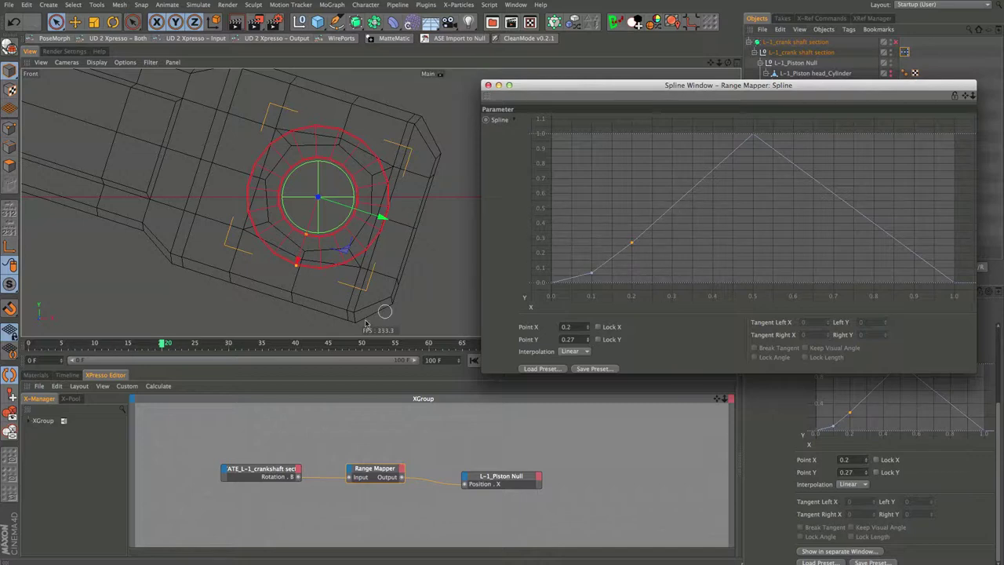
# - At frame 30, add a point at X 0.3 with Y 0.579, then advance to frame 40
pyautogui.moveTo(162, 345); pyautogui.dragTo(233, 345)
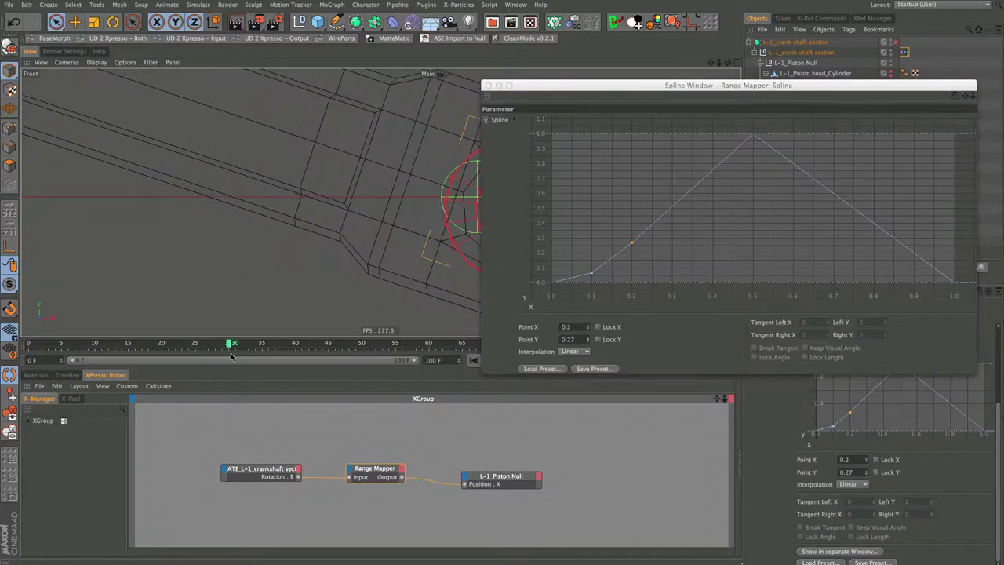
pyautogui.keyDown('ctrl'); pyautogui.click(672, 210); pyautogui.keyUp('ctrl')
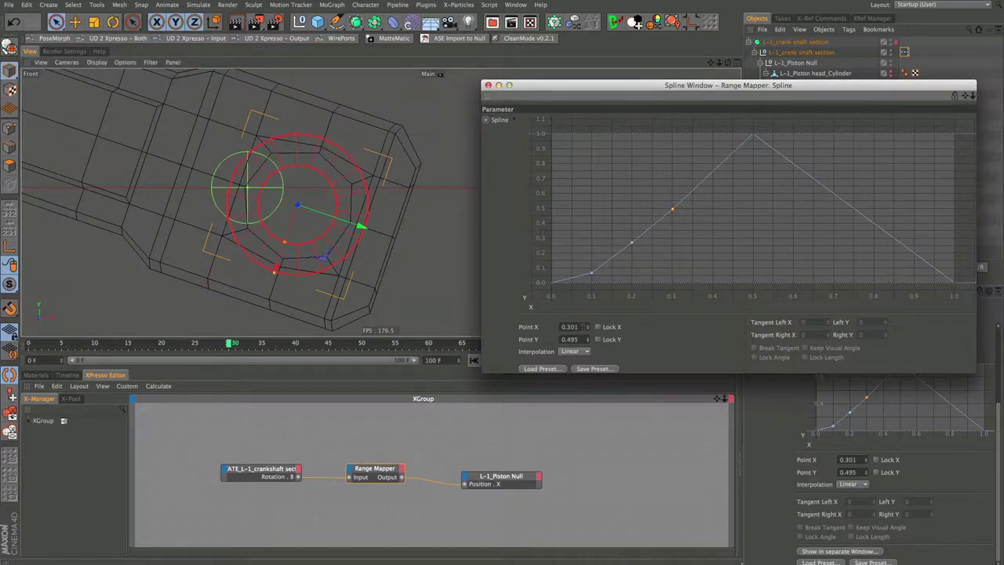
pyautogui.press('BackSpace')
pyautogui.press('Return')
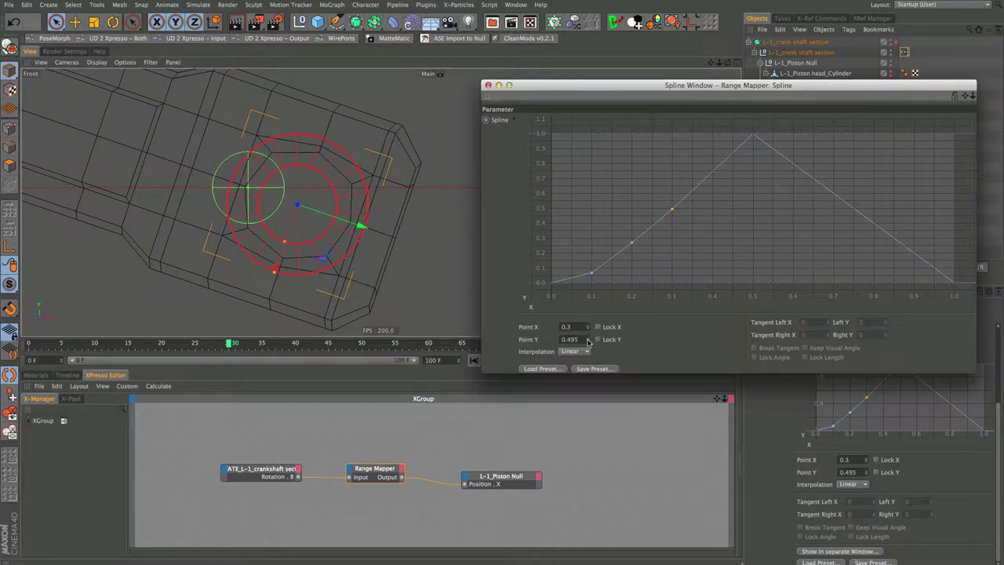
pyautogui.moveTo(672, 209); pyautogui.dragTo(672, 204)
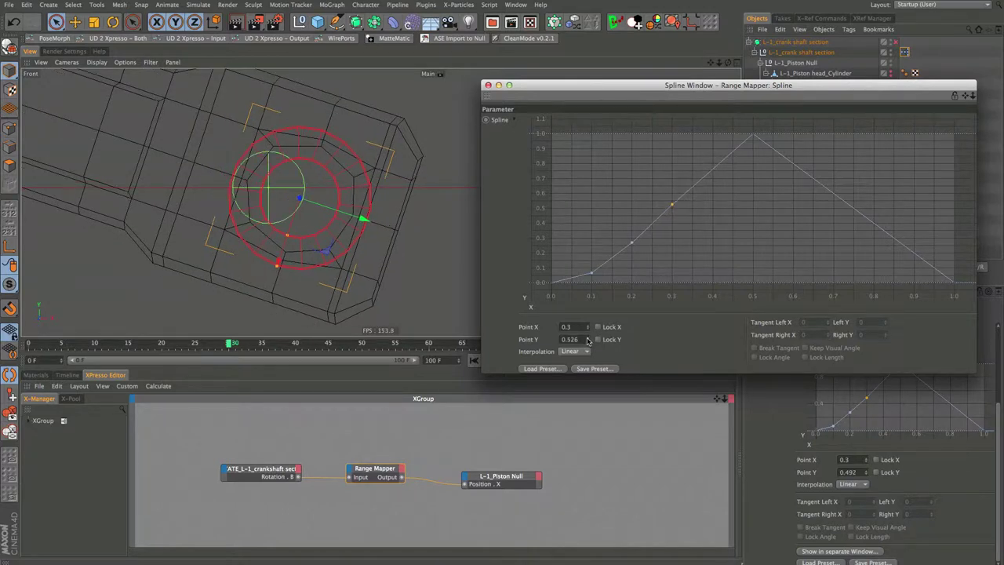
pyautogui.moveTo(587, 342); pyautogui.dragTo(589, 344)
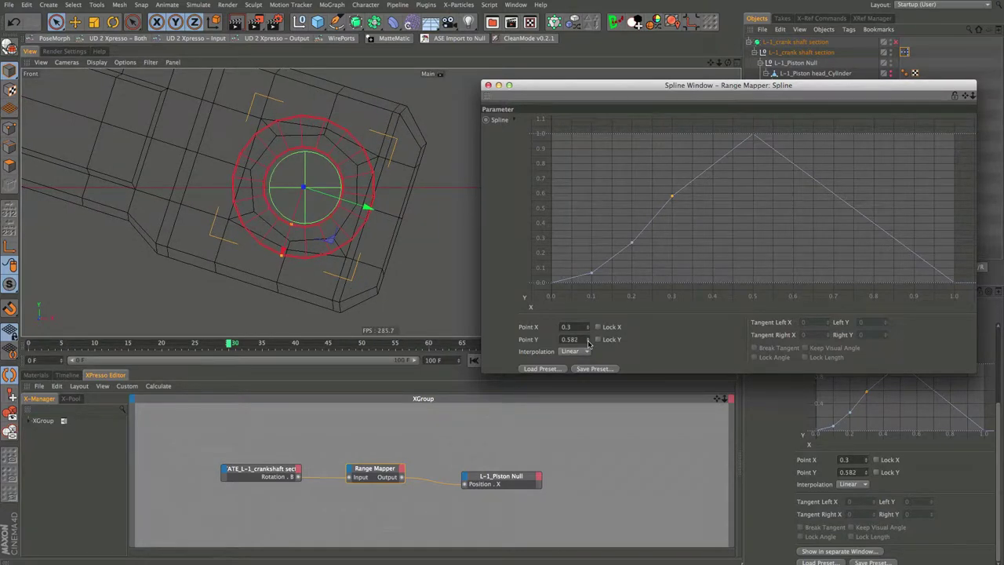
pyautogui.moveTo(587, 342); pyautogui.dragTo(588, 344)
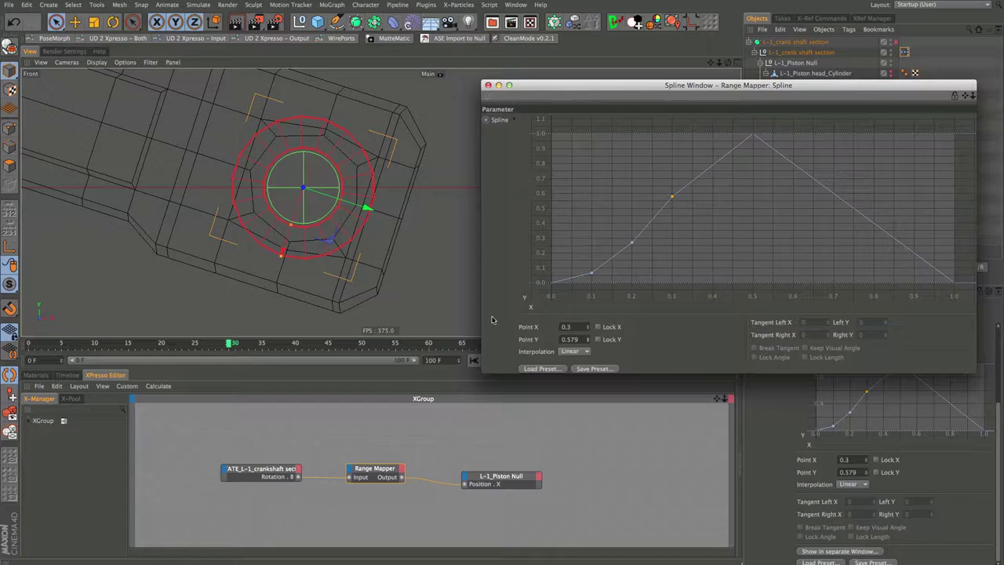
pyautogui.moveTo(233, 344); pyautogui.dragTo(295, 355)
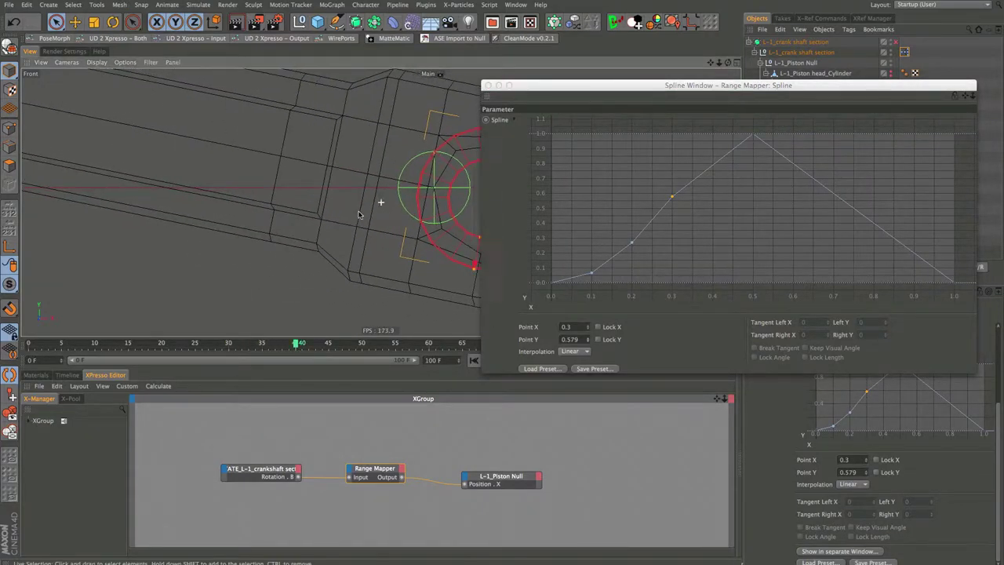
# - Add a spline point at X 0.4 with Y 0.876
pyautogui.keyDown('ctrl'); pyautogui.click(713, 167); pyautogui.keyUp('ctrl')
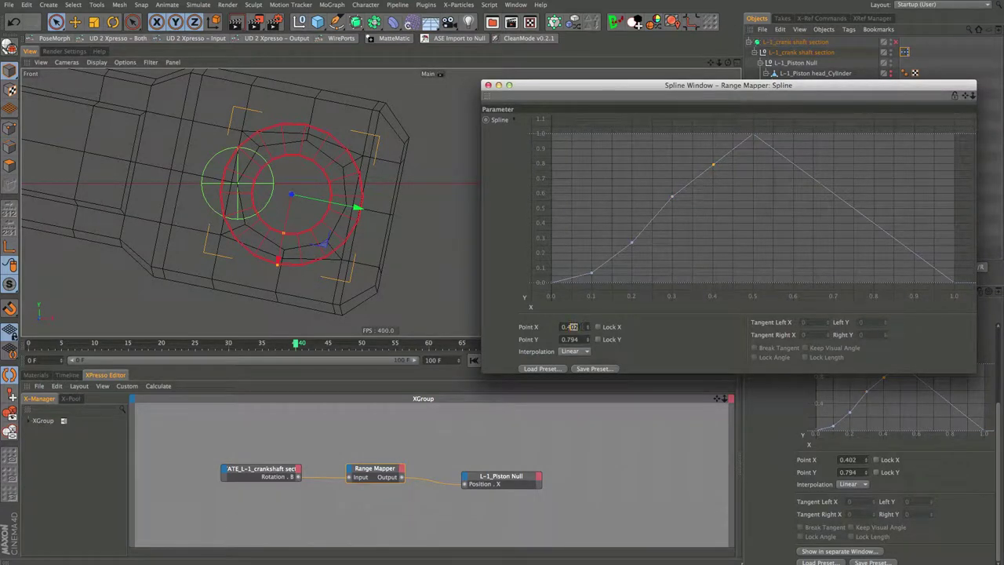
pyautogui.write('0.4')
pyautogui.press('Return')
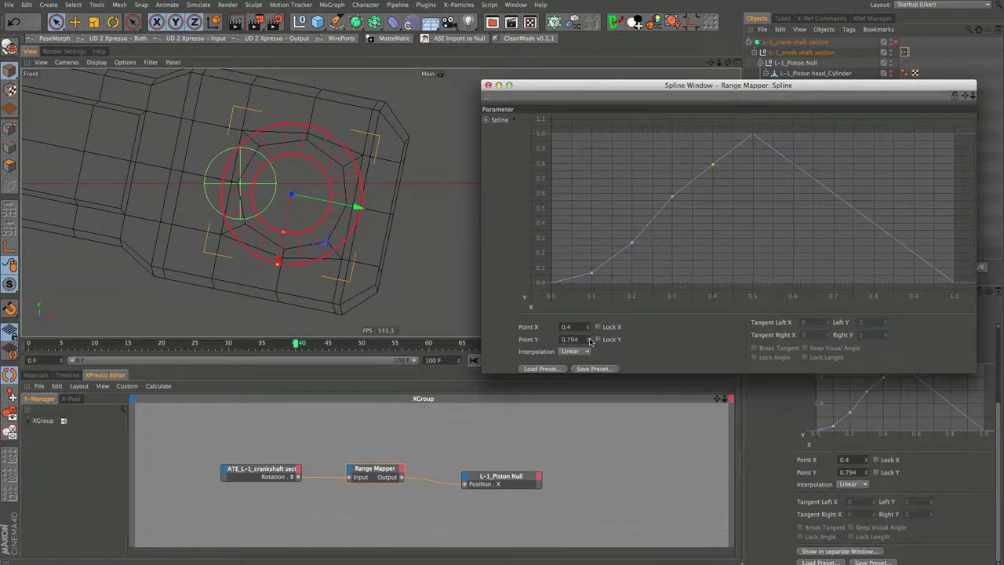
pyautogui.moveTo(589, 341); pyautogui.dragTo(588, 341)
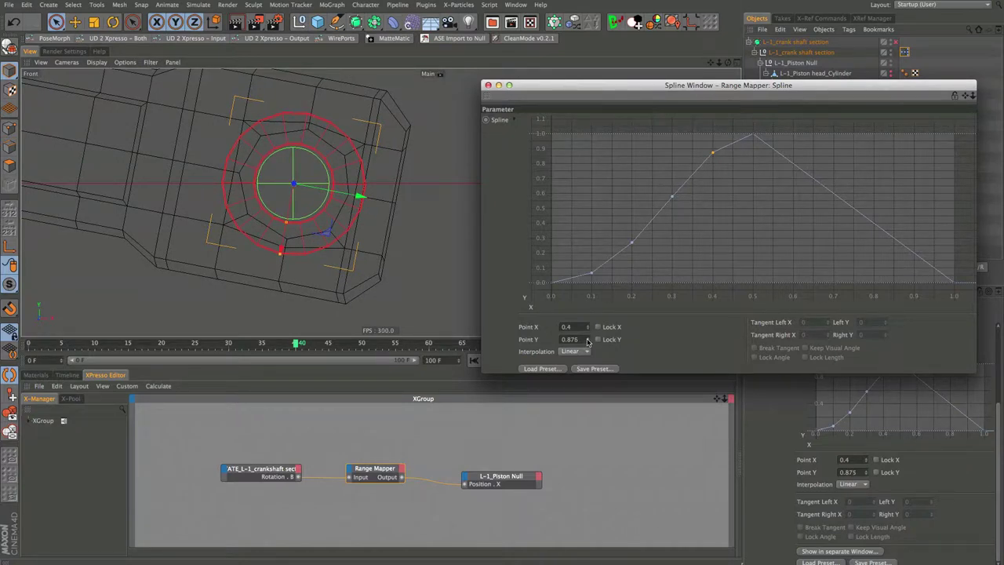
pyautogui.click(587, 341)
# - At frame 35, add a point at X 0.35 with Y 0.739, then scrub back to frame 25
pyautogui.moveTo(296, 345); pyautogui.dragTo(264, 343)
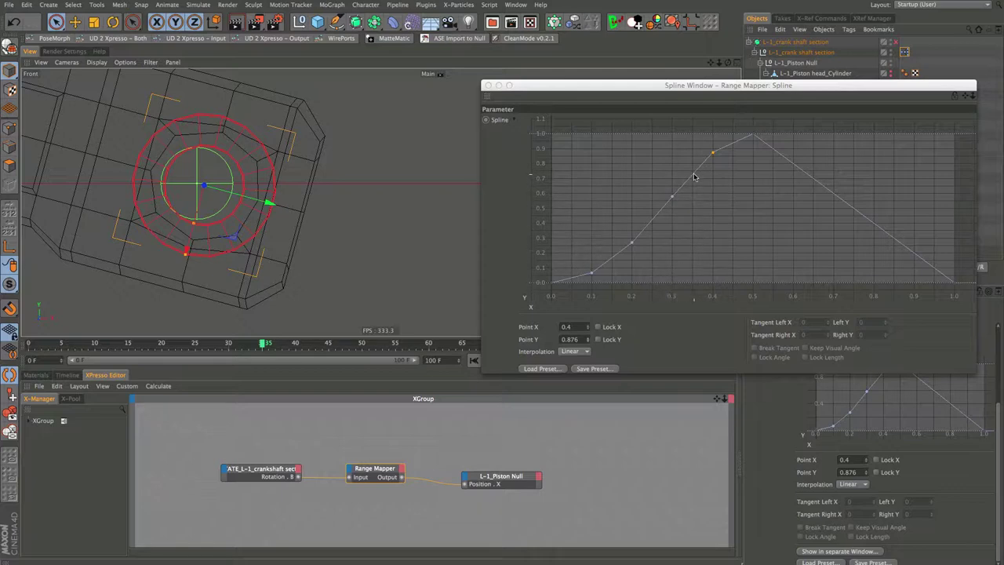
pyautogui.click(693, 177)
pyautogui.keyDown('ctrl'); pyautogui.click(693, 174); pyautogui.keyUp('ctrl')
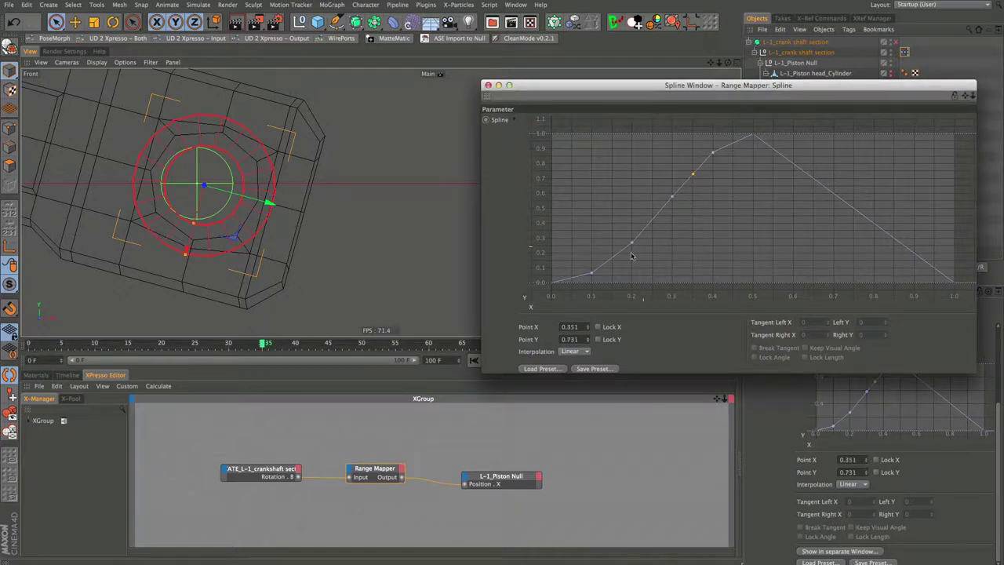
pyautogui.press('Return')
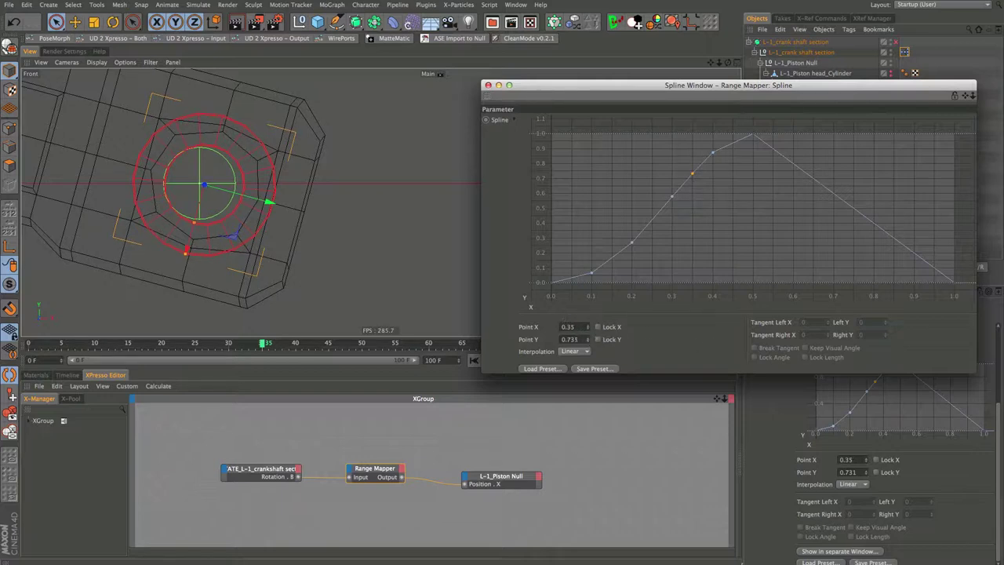
pyautogui.press('Return')
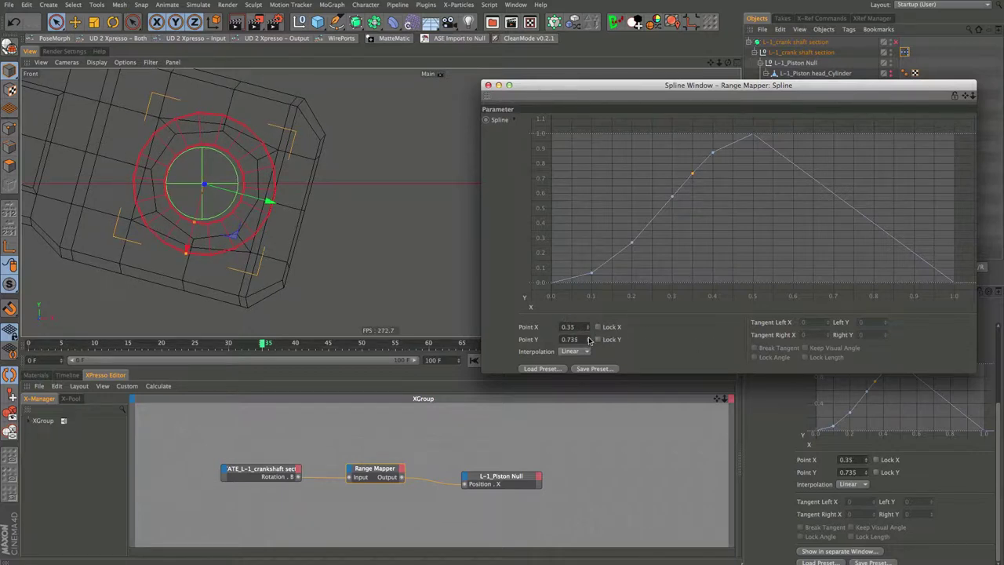
pyautogui.click(588, 336)
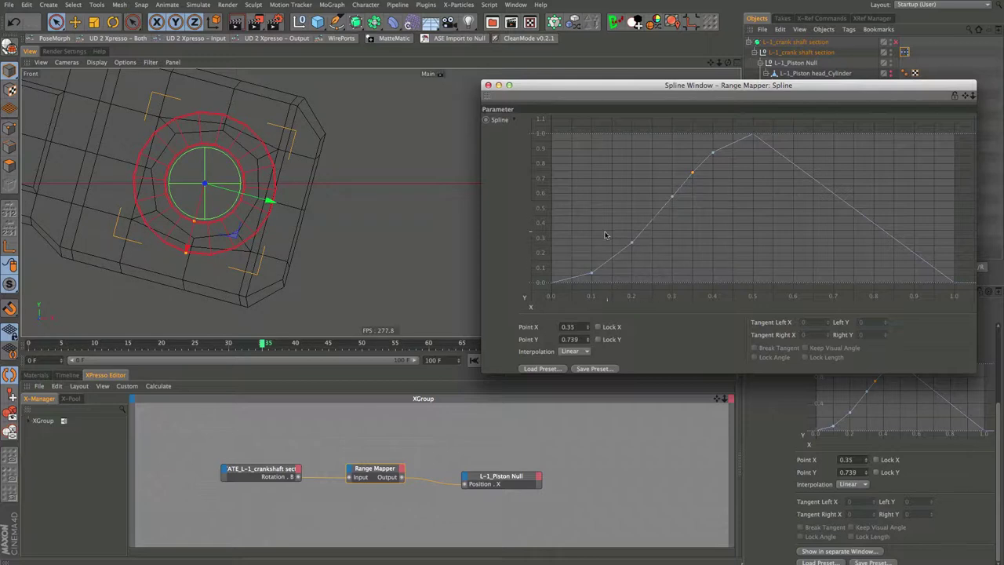
pyautogui.moveTo(266, 345); pyautogui.dragTo(197, 345)
pyautogui.keyDown('alt'); pyautogui.moveTo(79, 242); pyautogui.dragTo(424, 220, button='middle'); pyautogui.keyUp('alt')
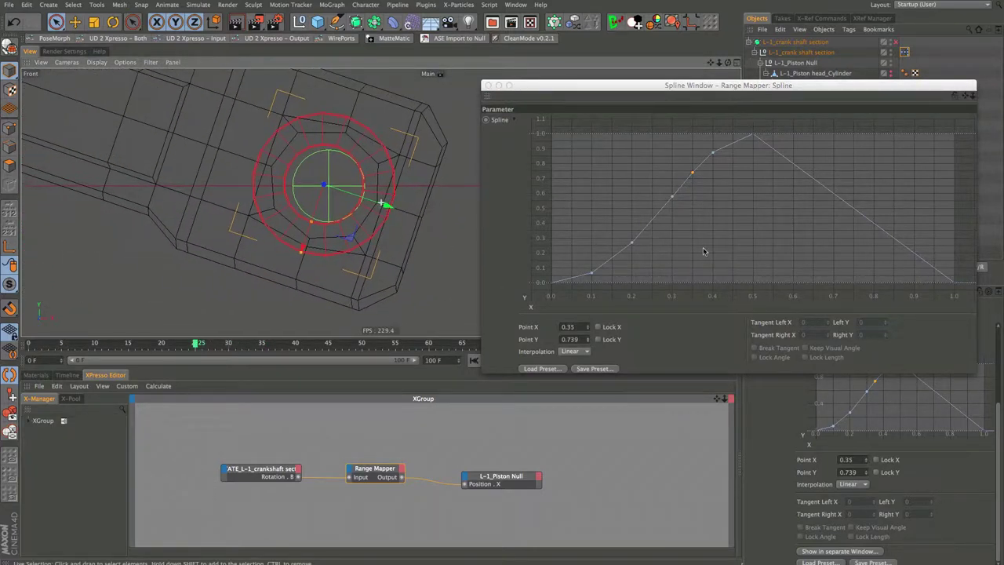
# - Add a point at X 0.25 with Y 0.417, then step back to frame 20
pyautogui.keyDown('ctrl'); pyautogui.click(651, 220); pyautogui.keyUp('ctrl')
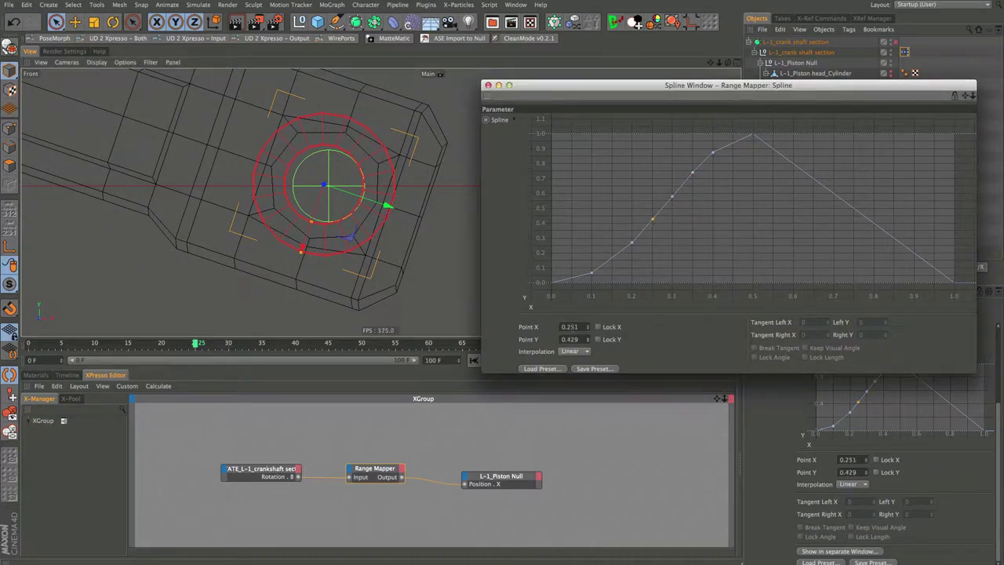
pyautogui.press('Return')
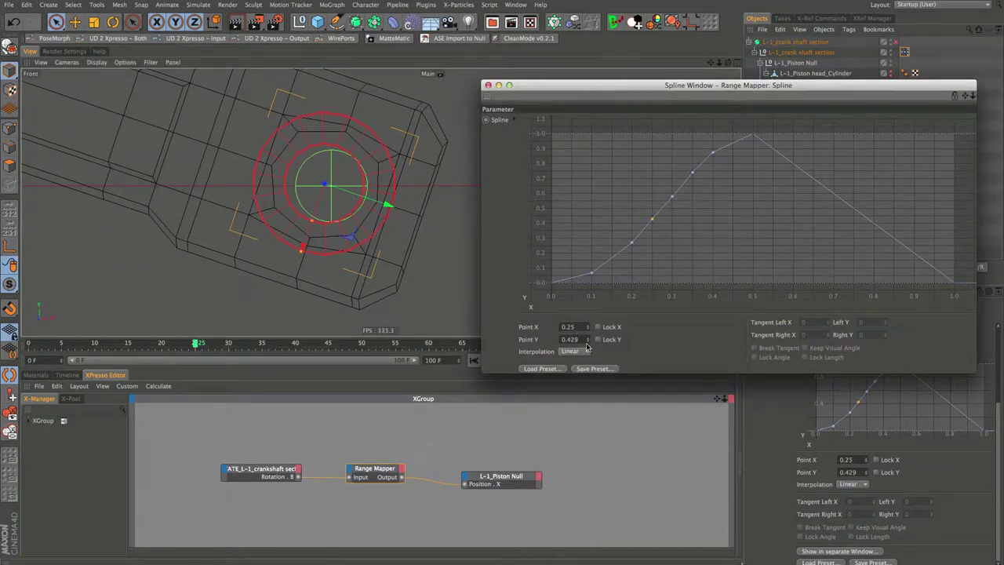
pyautogui.click(588, 342)
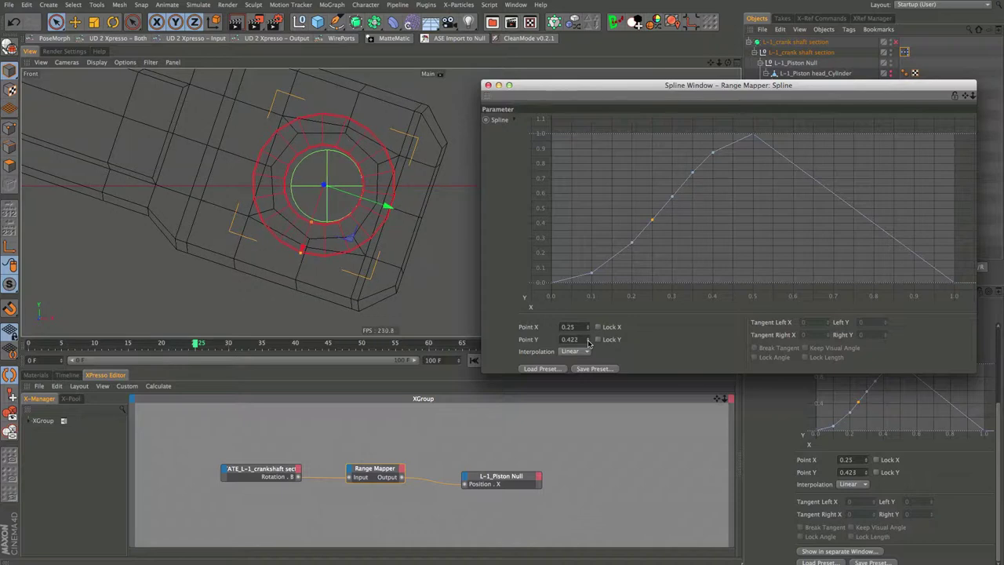
pyautogui.click(588, 342)
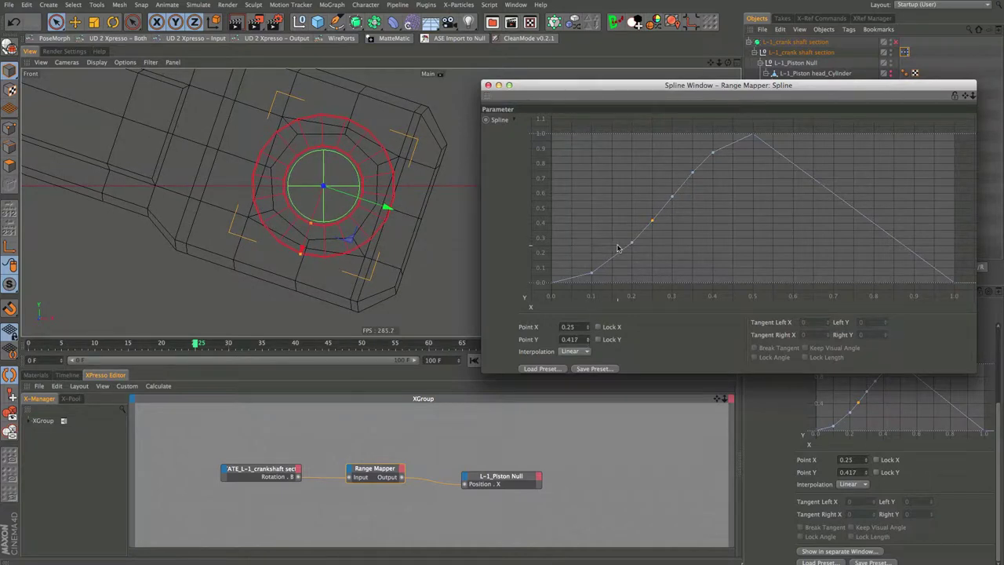
pyautogui.moveTo(192, 345); pyautogui.dragTo(132, 350)
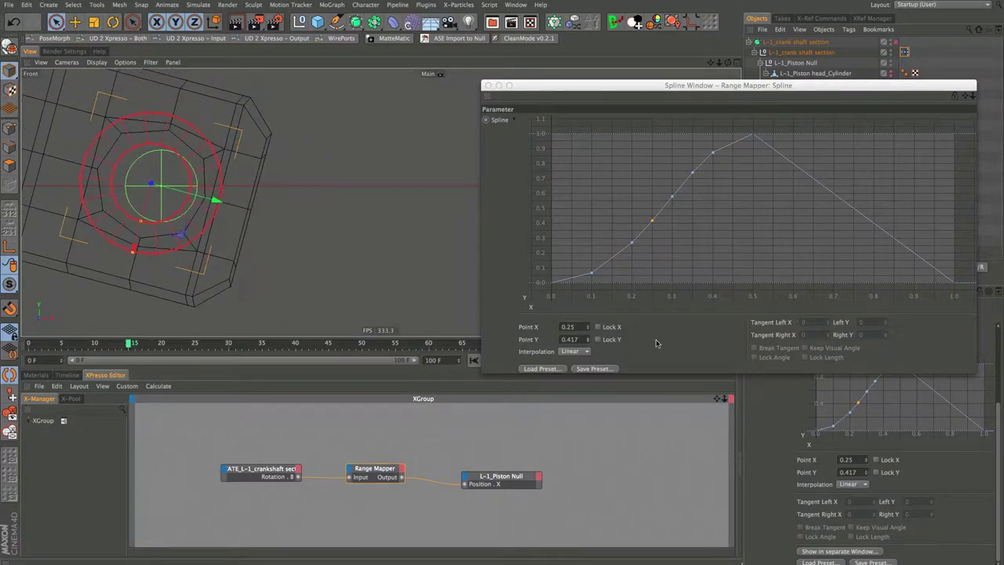
# - Add a point at X 0.15 with Y 0.151, then move back to about frame 10
pyautogui.click(613, 262)
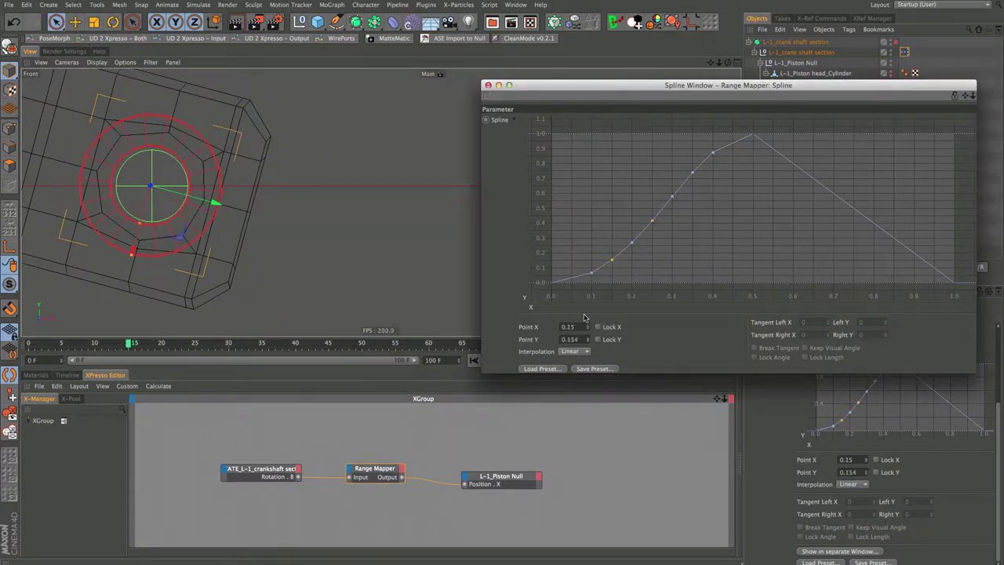
pyautogui.click(589, 342)
pyautogui.click(588, 339)
pyautogui.click(589, 342)
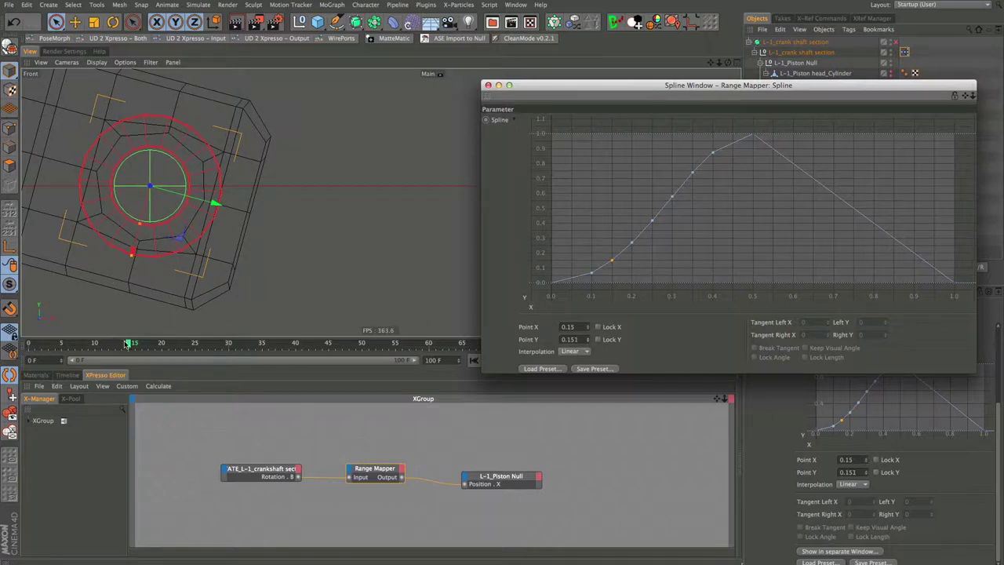
pyautogui.moveTo(129, 345); pyautogui.dragTo(62, 346)
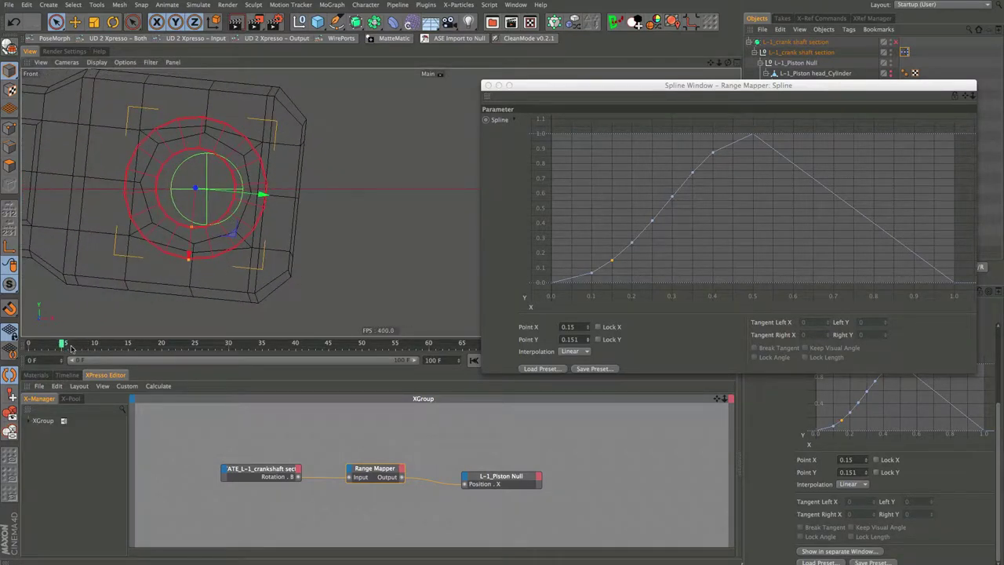
# - Add a curve point at X 0.05 and lower its Y value slightly
pyautogui.keyDown('ctrl'); pyautogui.click(573, 279); pyautogui.keyUp('ctrl')
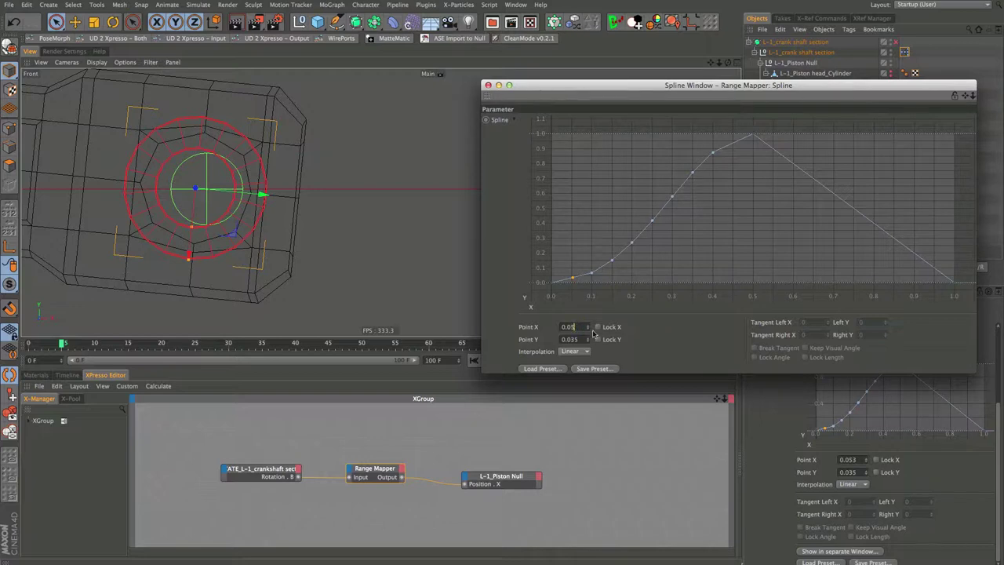
pyautogui.press('Return')
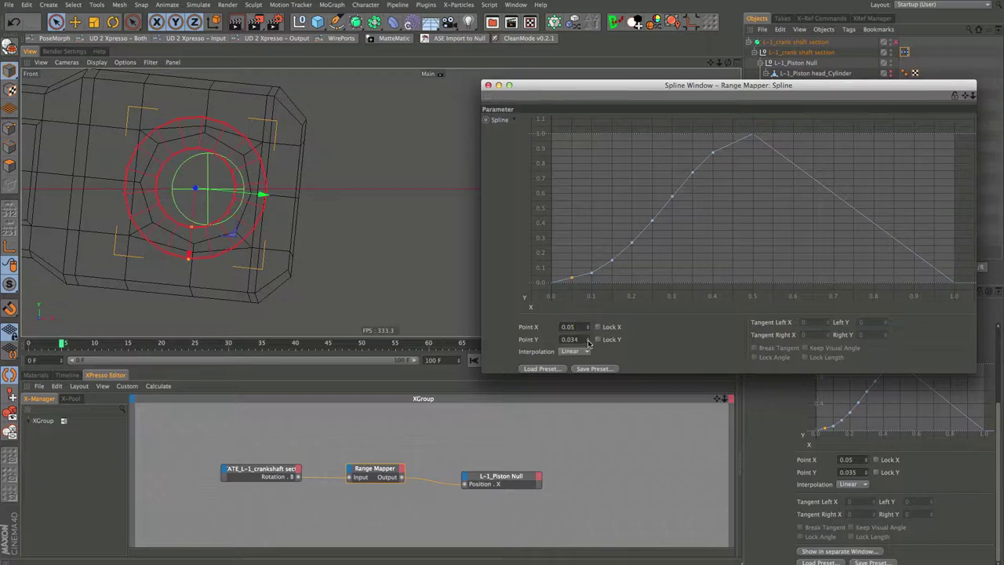
pyautogui.click(588, 342)
pyautogui.moveTo(588, 342); pyautogui.dragTo(588, 343)
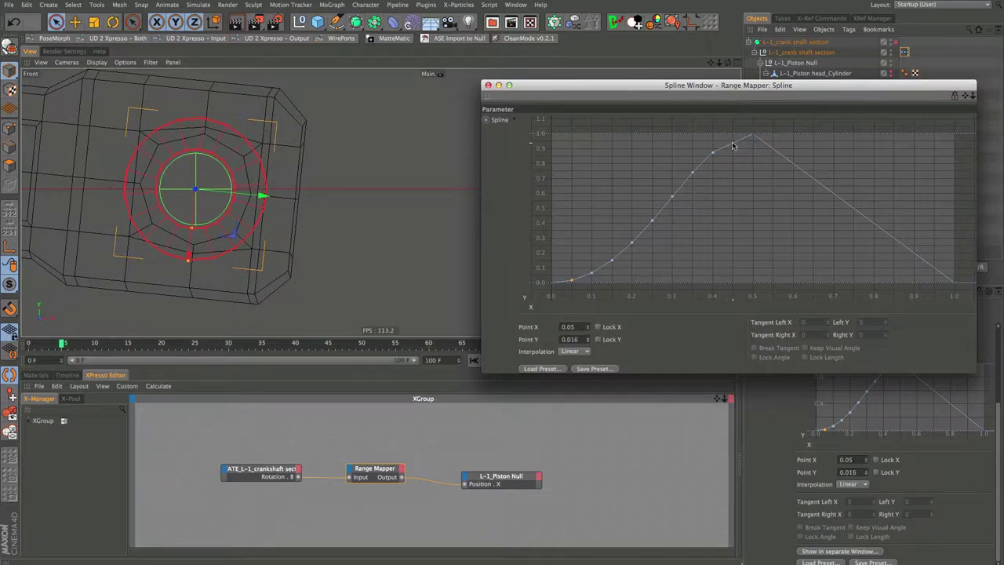
# - At frame 45, raise the X 0.45 point's Y value to about 0.966
pyautogui.click(331, 344)
pyautogui.scroll(-5, 399, 242)
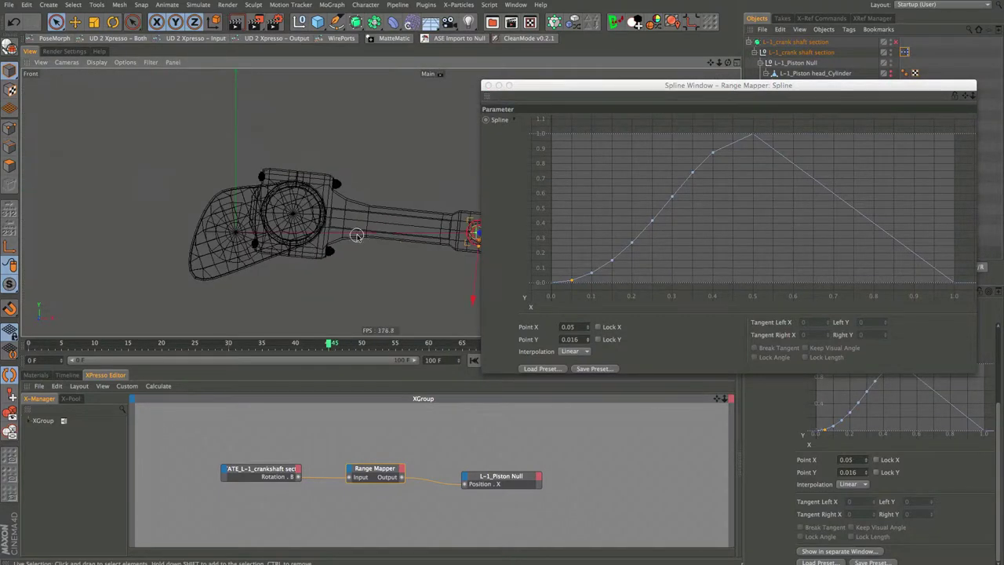
pyautogui.scroll(3, 377, 193)
pyautogui.scroll(4, 377, 189)
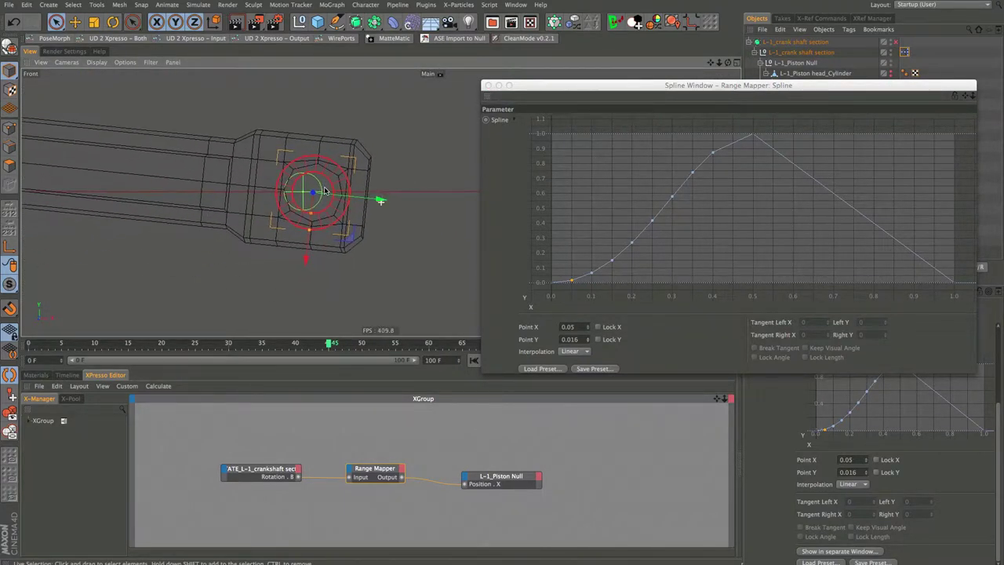
pyautogui.click(732, 144)
pyautogui.press('Return')
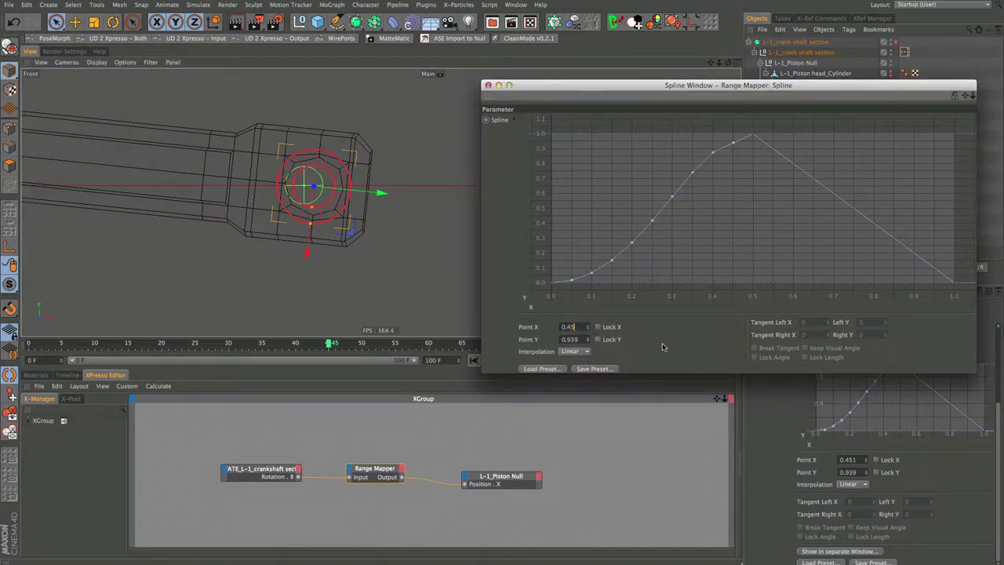
pyautogui.moveTo(589, 341); pyautogui.dragTo(585, 343)
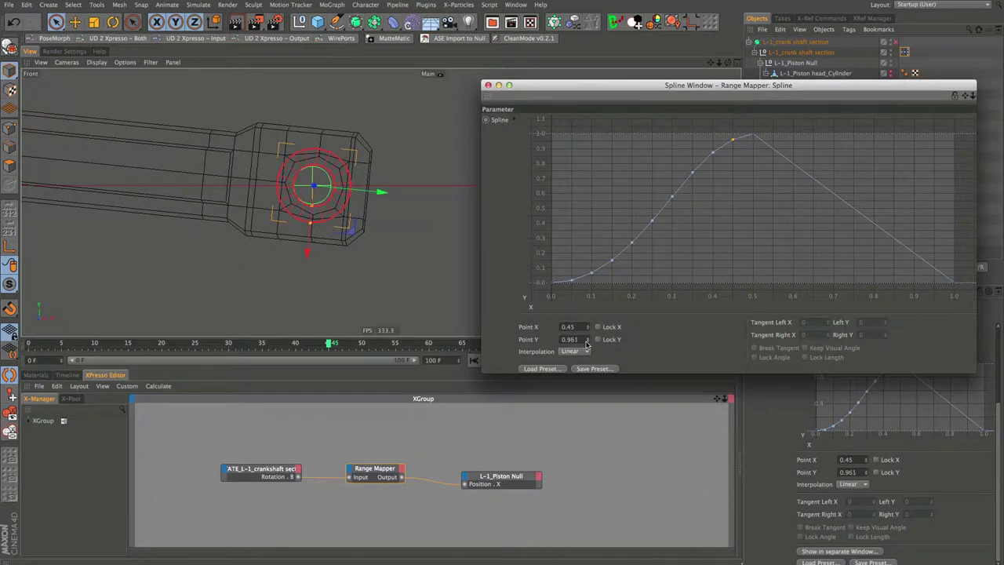
pyautogui.scroll(3, 324, 154)
pyautogui.keyDown('alt'); pyautogui.moveTo(324, 155); pyautogui.dragTo(294, 115, button='middle'); pyautogui.keyUp('alt')
pyautogui.moveTo(589, 340); pyautogui.dragTo(588, 340)
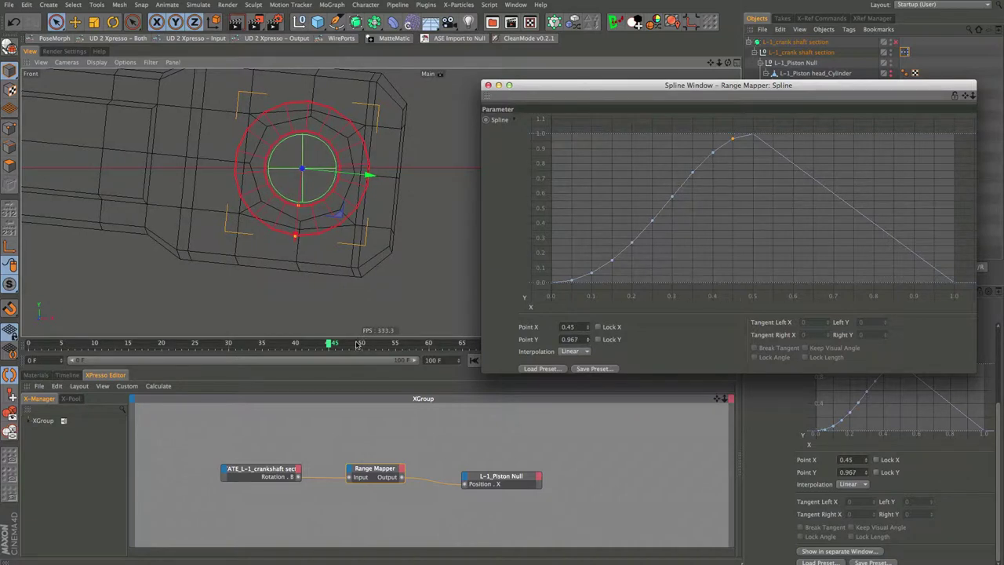
# - At frame 55, add a point at X 0.55 and raise it toward the peak
pyautogui.moveTo(333, 345); pyautogui.dragTo(398, 351)
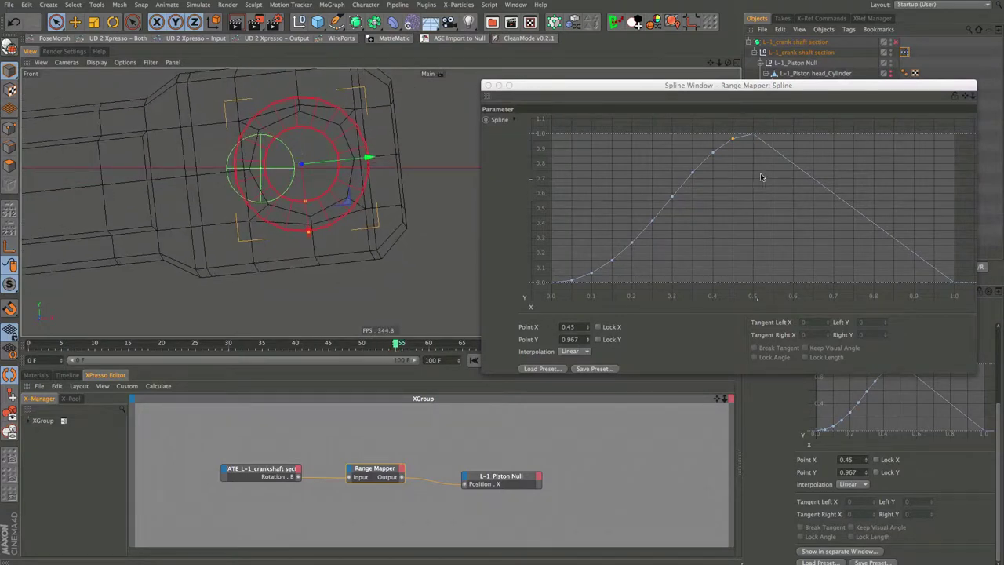
pyautogui.keyDown('ctrl'); pyautogui.click(772, 150); pyautogui.keyUp('ctrl')
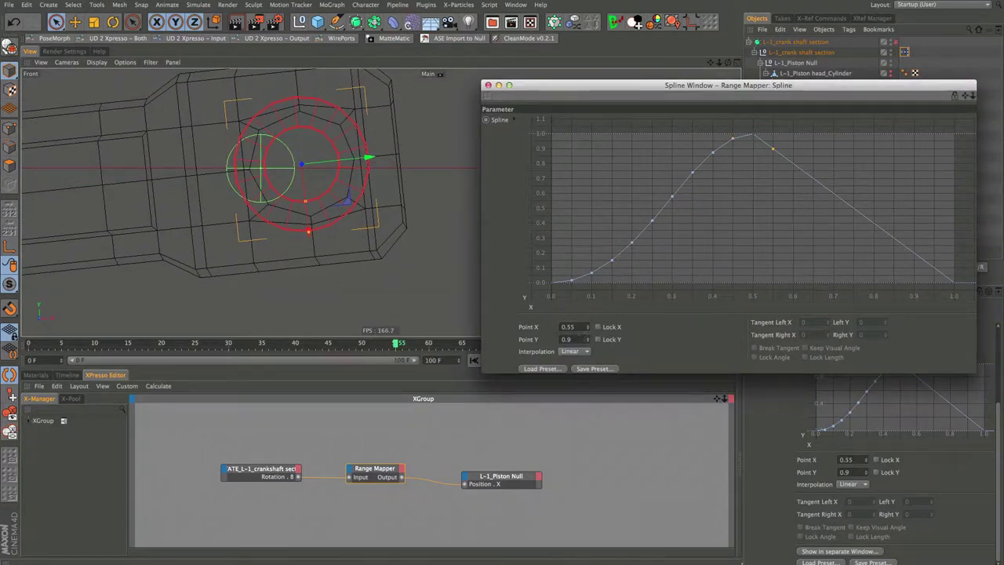
pyautogui.press('Return')
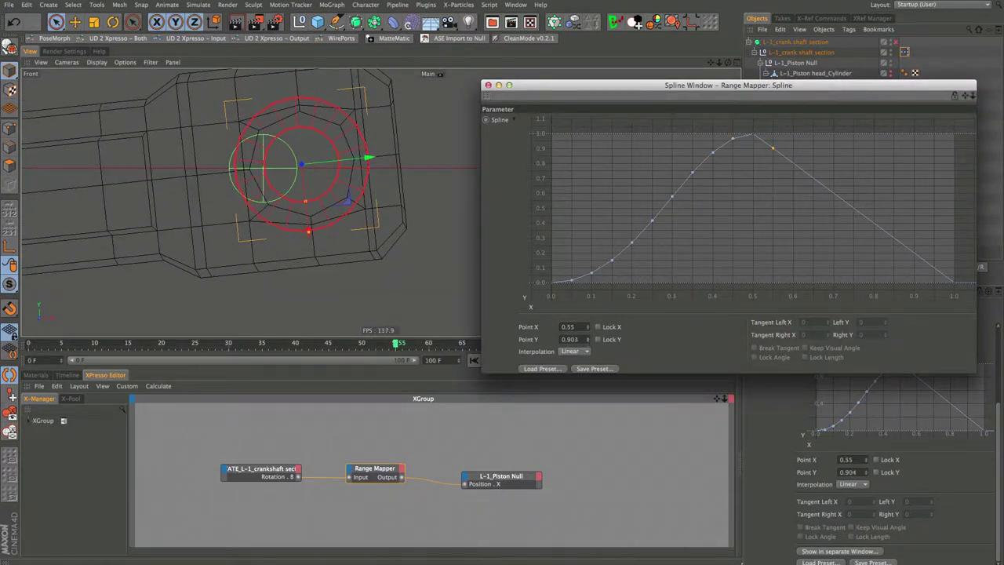
pyautogui.moveTo(772, 147); pyautogui.dragTo(772, 142)
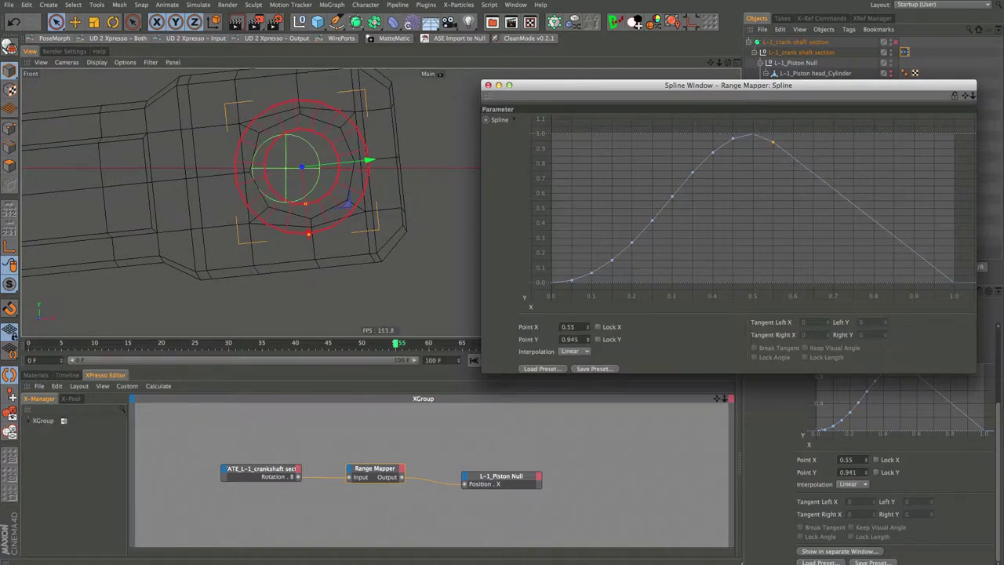
pyautogui.moveTo(586, 339); pyautogui.dragTo(588, 343)
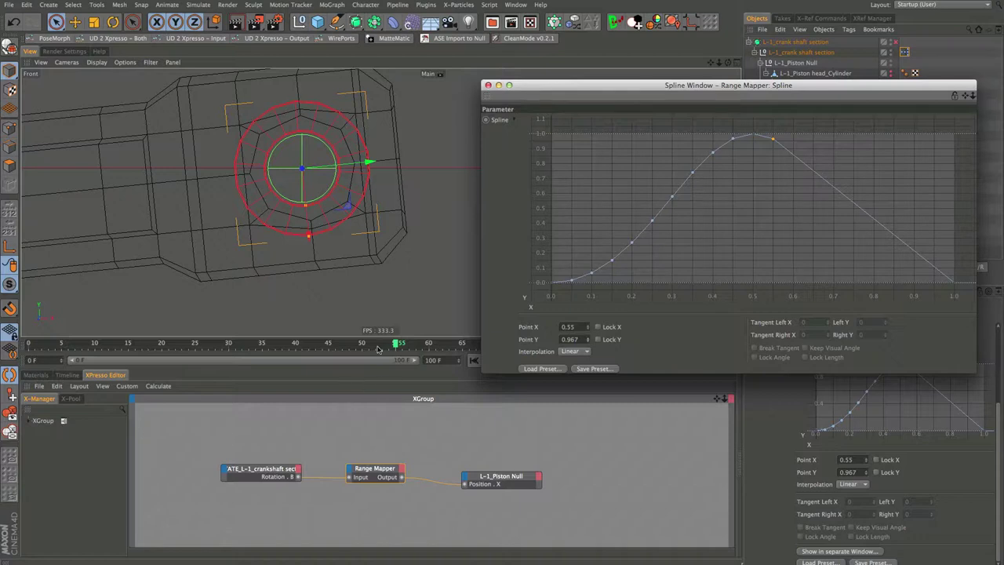
# - At frame 60, add a point at X 0.6 with Y about 0.875
pyautogui.moveTo(410, 346); pyautogui.dragTo(432, 346)
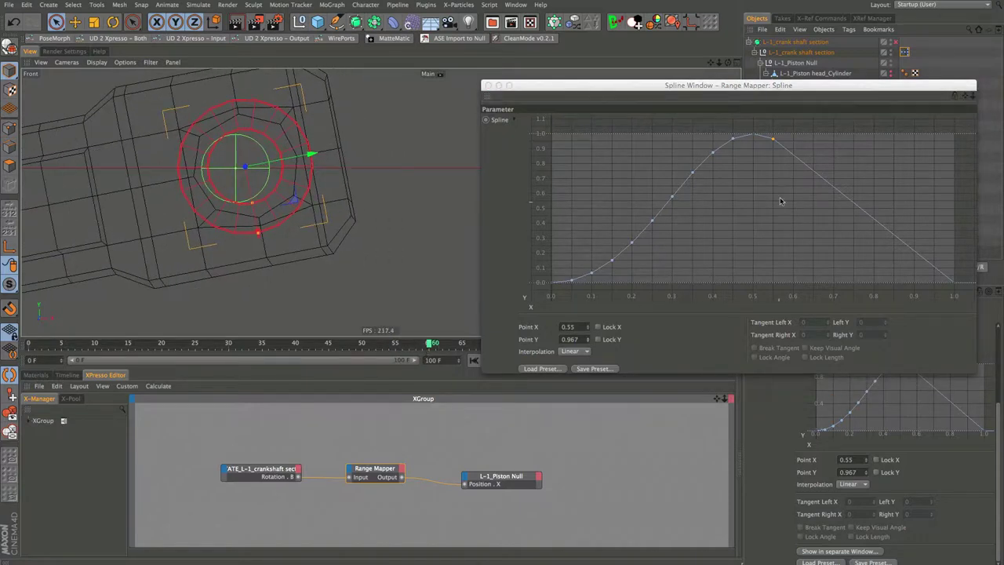
pyautogui.click(794, 159)
pyautogui.keyDown('ctrl'); pyautogui.click(793, 155); pyautogui.keyUp('ctrl')
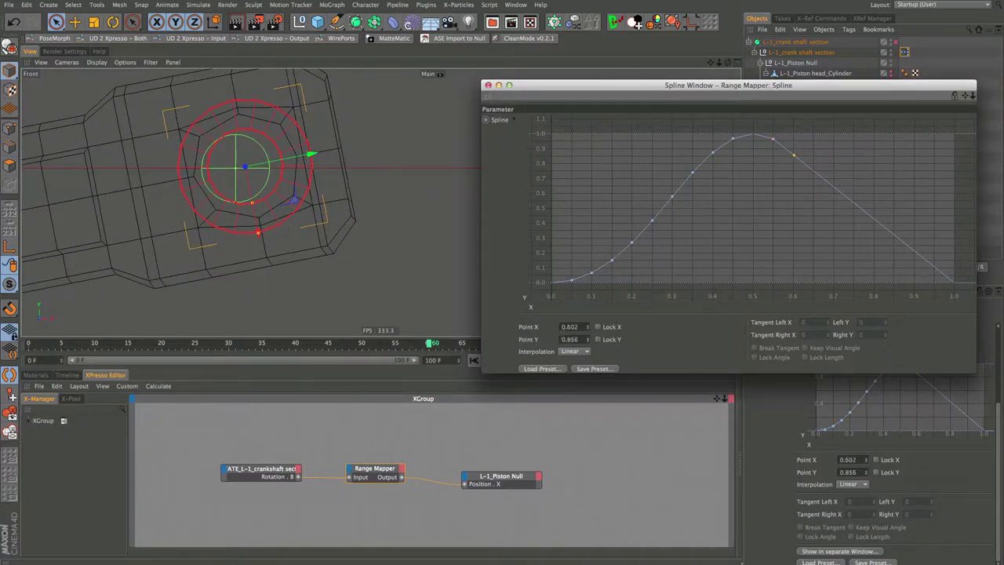
pyautogui.press('BackSpace')
pyautogui.press('BackSpace')
pyautogui.press('Return')
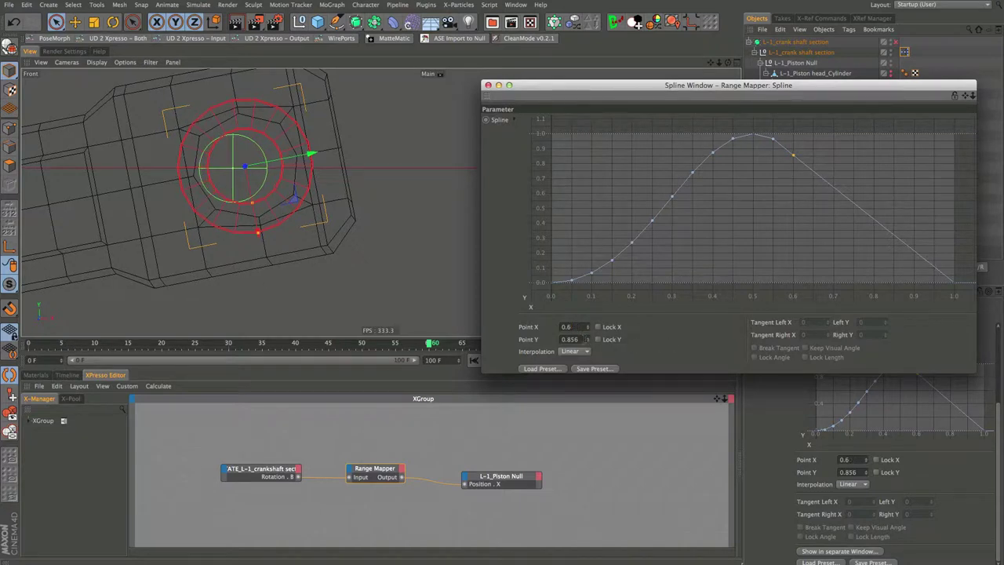
pyautogui.click(589, 343)
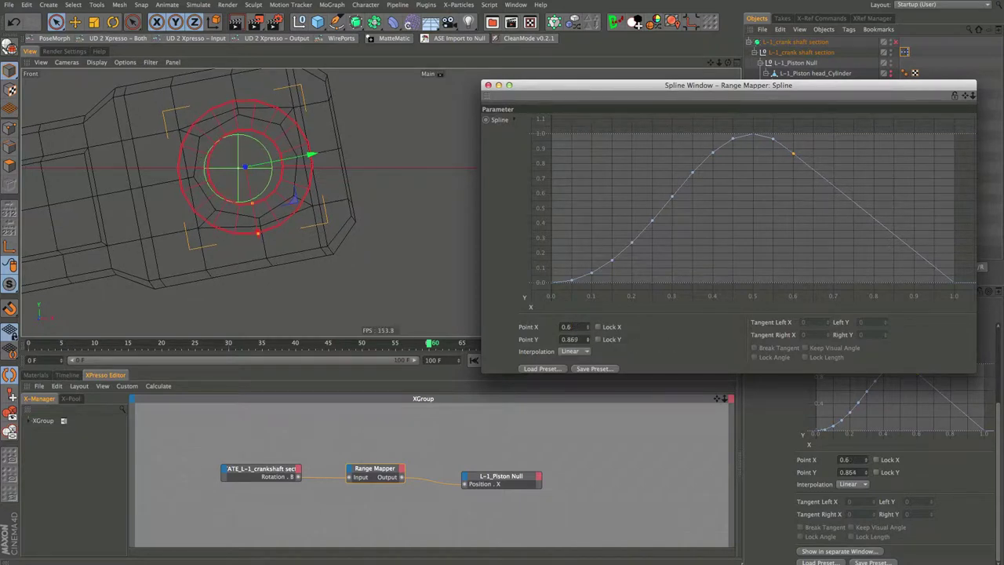
pyautogui.moveTo(589, 342); pyautogui.dragTo(589, 343)
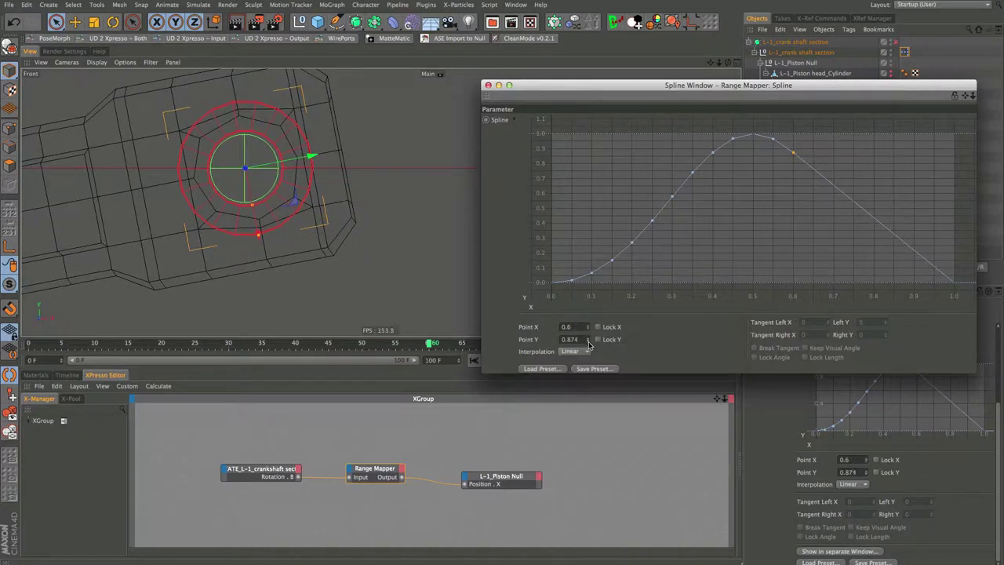
pyautogui.click(588, 341)
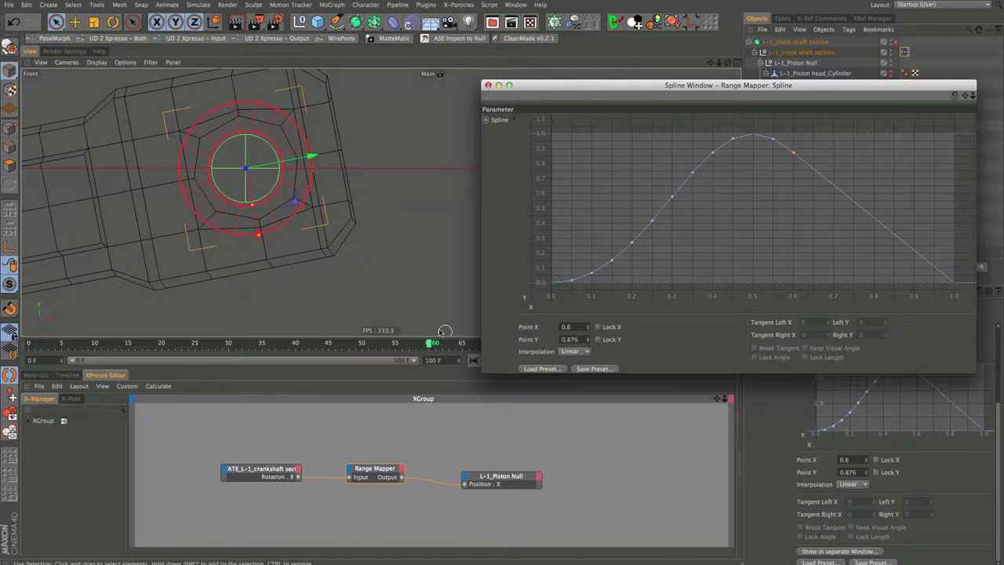
# - At frame 65, add a point at X 0.65 and lower it to Y 0.739
pyautogui.moveTo(655, 88); pyautogui.dragTo(621, 27)
pyautogui.moveTo(436, 345); pyautogui.dragTo(463, 345)
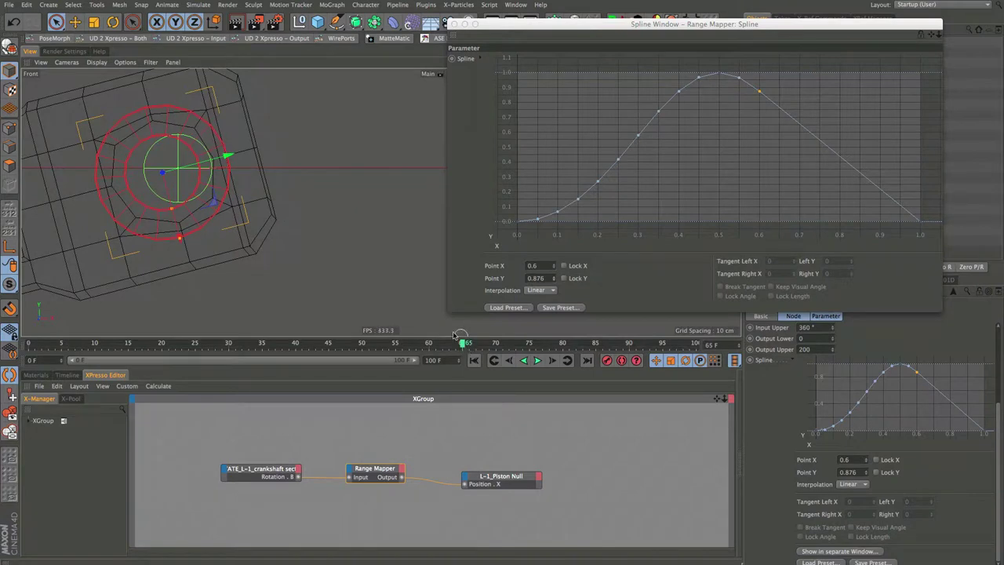
pyautogui.moveTo(198, 186); pyautogui.dragTo(244, 205, button='middle')
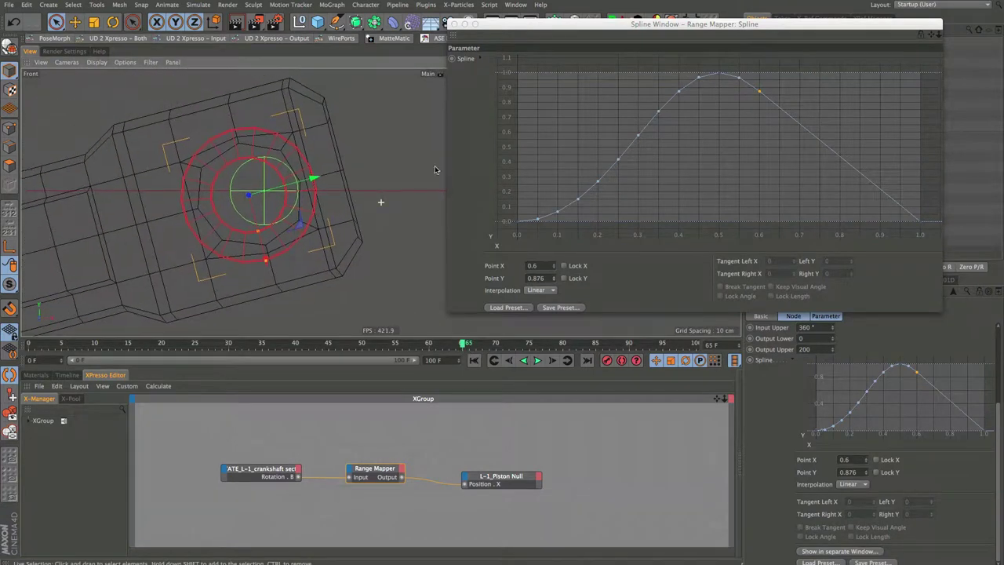
pyautogui.keyDown('ctrl'); pyautogui.click(778, 110); pyautogui.keyUp('ctrl')
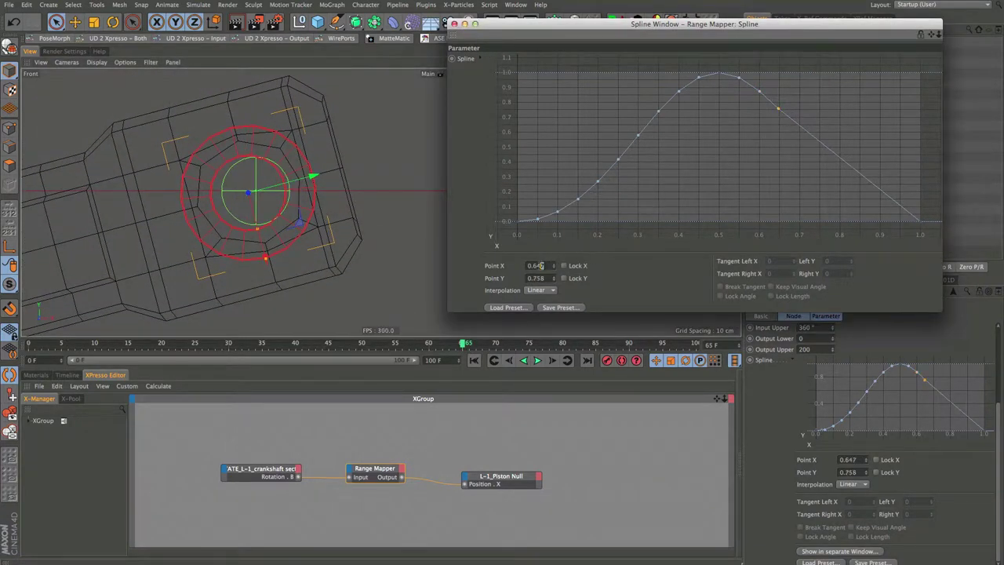
pyautogui.write('5')
pyautogui.press('Return')
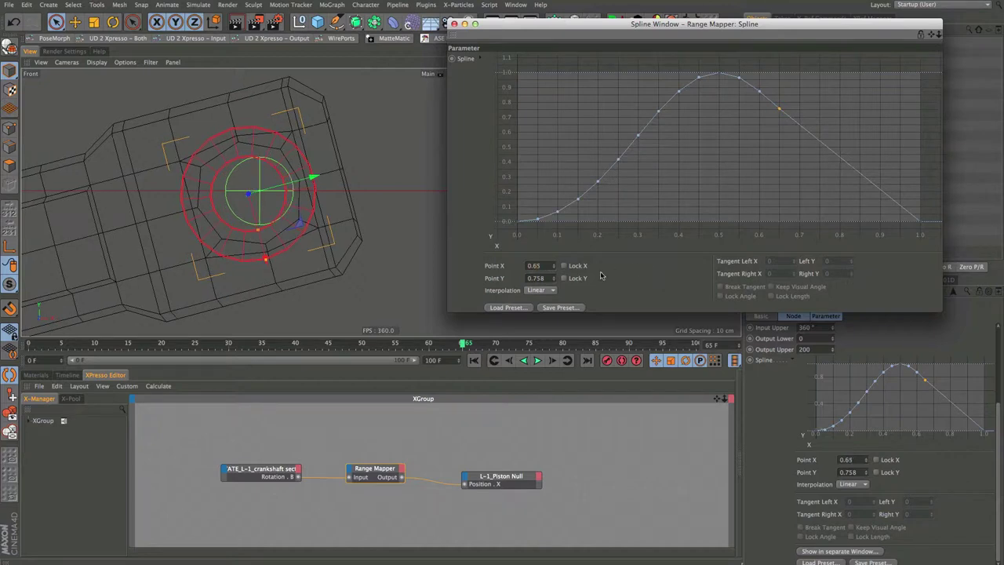
pyautogui.moveTo(552, 279); pyautogui.dragTo(554, 278)
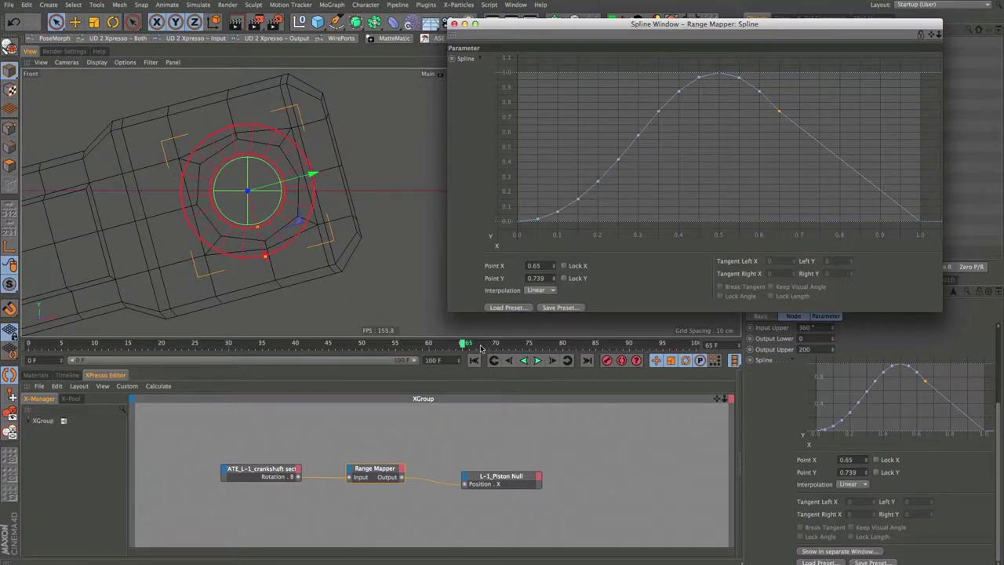
# - At frame 70, lower the X 0.7 point to Y about 0.579
pyautogui.moveTo(464, 345); pyautogui.dragTo(496, 345)
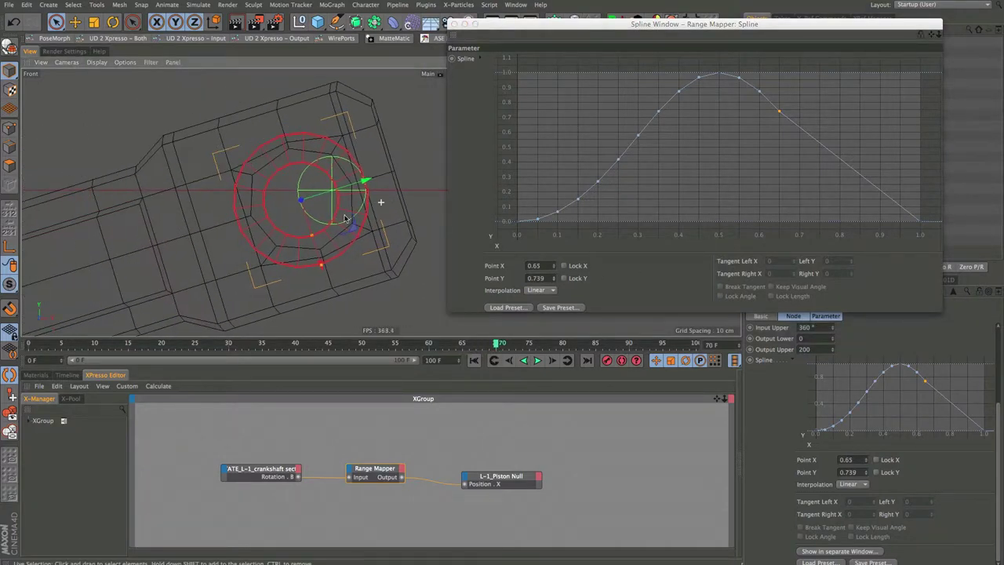
pyautogui.click(799, 128)
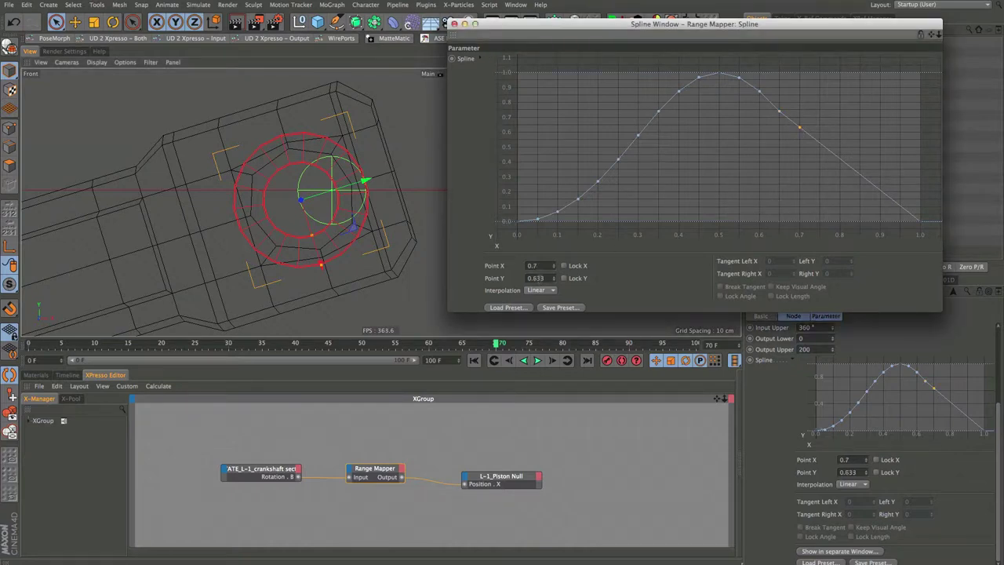
pyautogui.moveTo(555, 279); pyautogui.dragTo(555, 280)
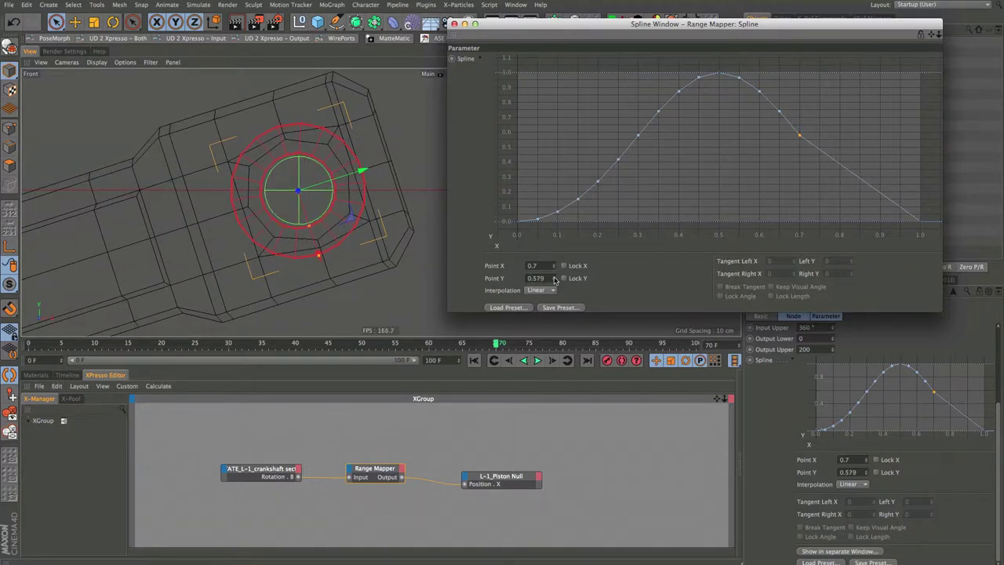
# - At frames 75 and 80, add points at X 0.75 and 0.8, lowering each slightly
pyautogui.click(819, 150)
pyautogui.moveTo(498, 345); pyautogui.dragTo(530, 355)
pyautogui.click(541, 265)
pyautogui.press('BackSpace')
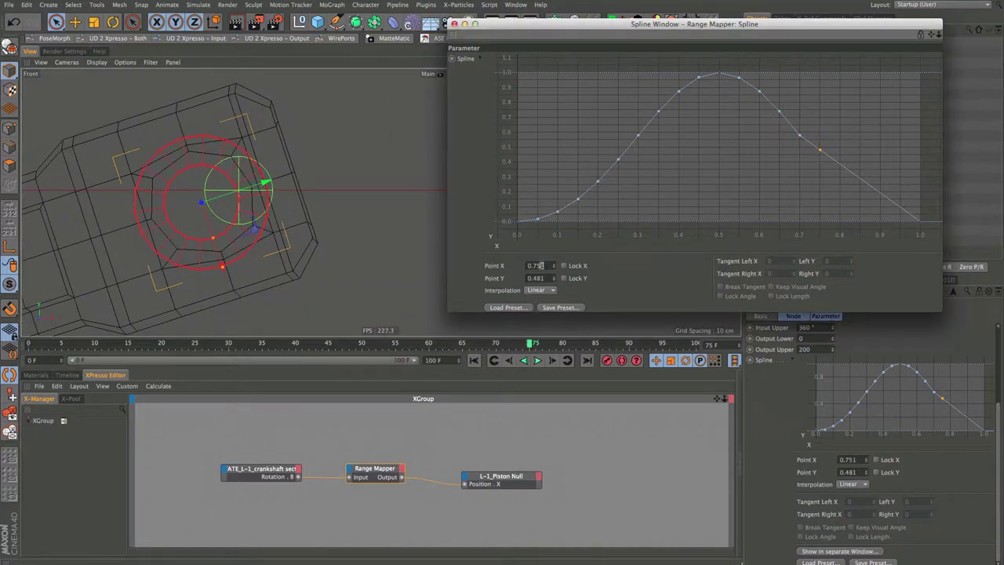
pyautogui.press('Return')
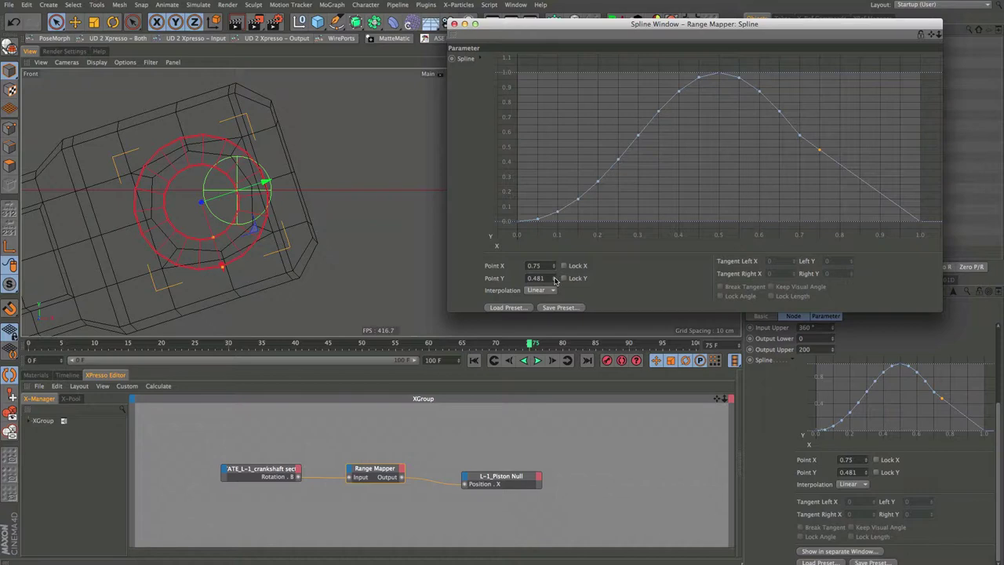
pyautogui.moveTo(555, 280); pyautogui.dragTo(553, 280)
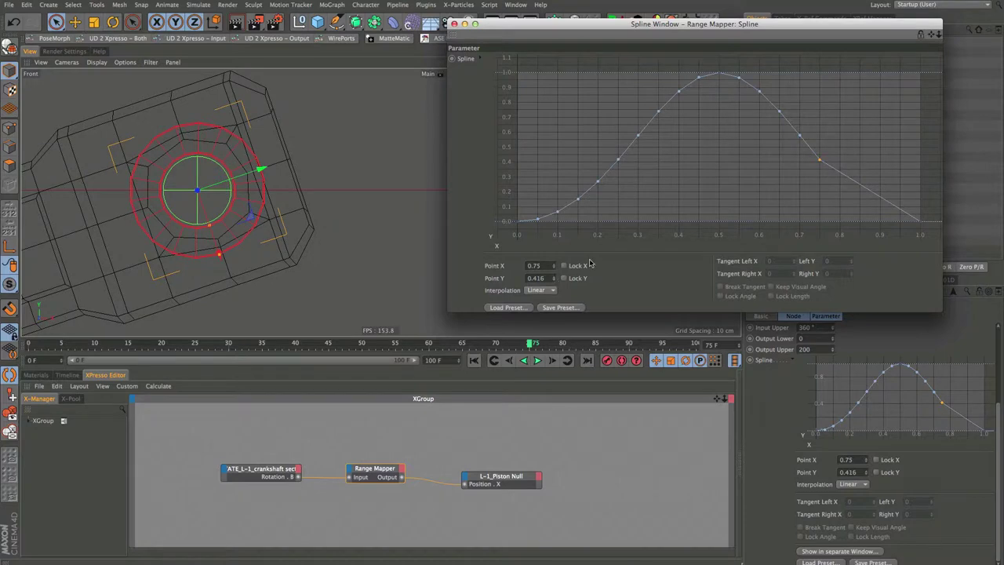
pyautogui.click(839, 172)
pyautogui.moveTo(536, 345); pyautogui.dragTo(562, 348)
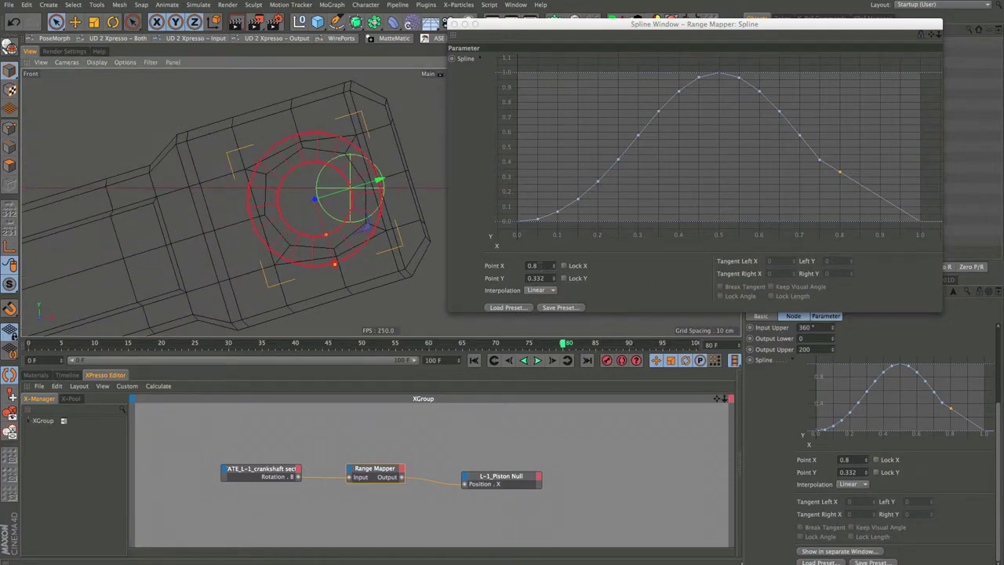
pyautogui.moveTo(553, 280); pyautogui.dragTo(554, 279)
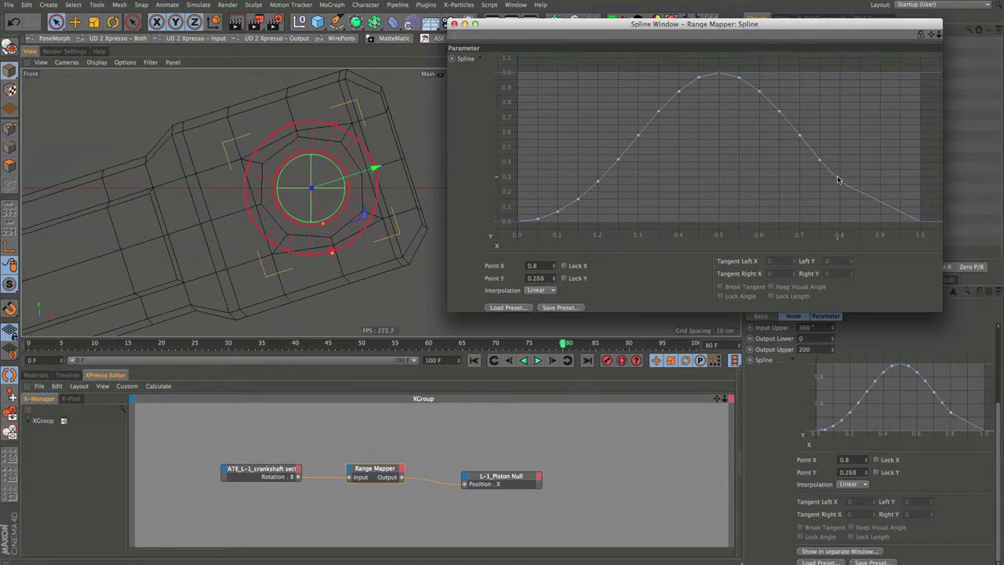
# - At frames 85 and 90, add points at X 0.85 and 0.9, lowering the latter to Y 0.066
pyautogui.moveTo(587, 348); pyautogui.dragTo(599, 349)
pyautogui.click(861, 194)
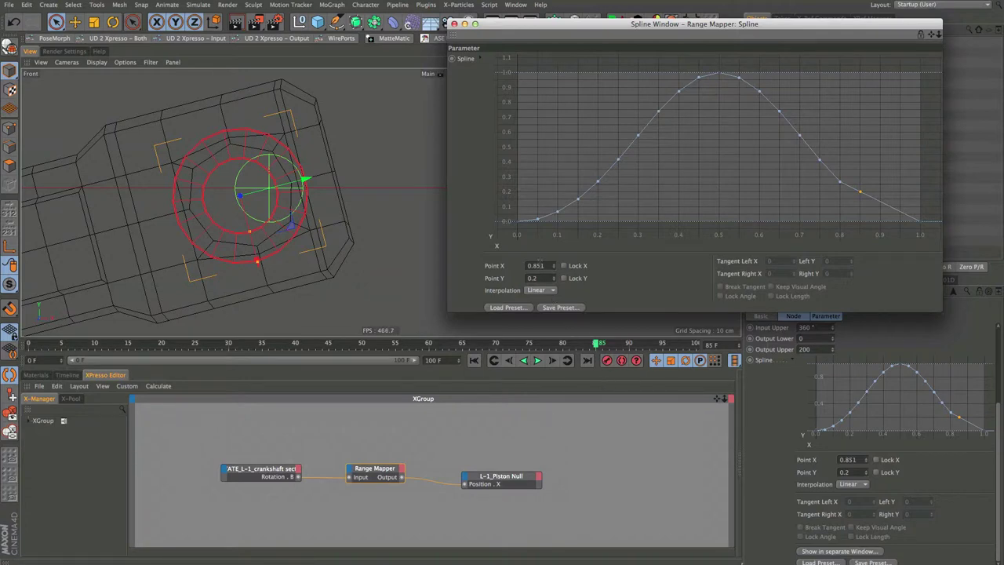
pyautogui.press('Return')
pyautogui.press('Return')
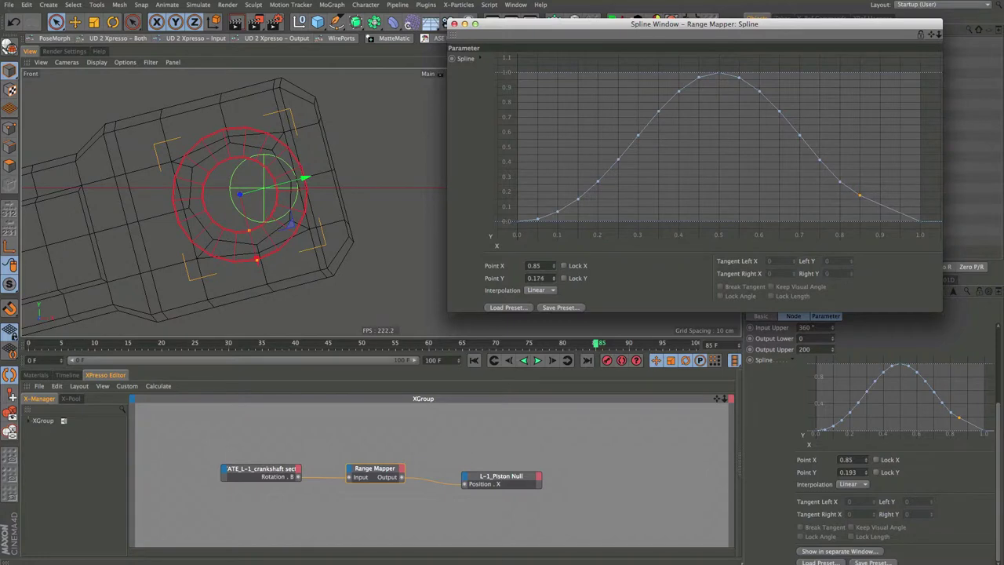
pyautogui.press('Return')
pyautogui.moveTo(554, 278); pyautogui.dragTo(555, 281)
pyautogui.moveTo(598, 344); pyautogui.dragTo(632, 345)
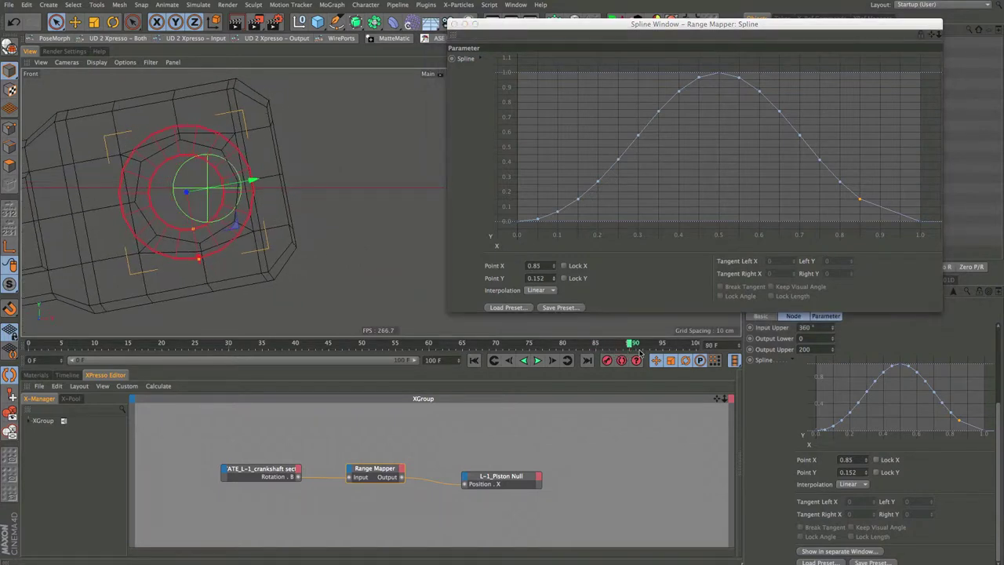
pyautogui.keyDown('ctrl'); pyautogui.click(881, 208); pyautogui.keyUp('ctrl')
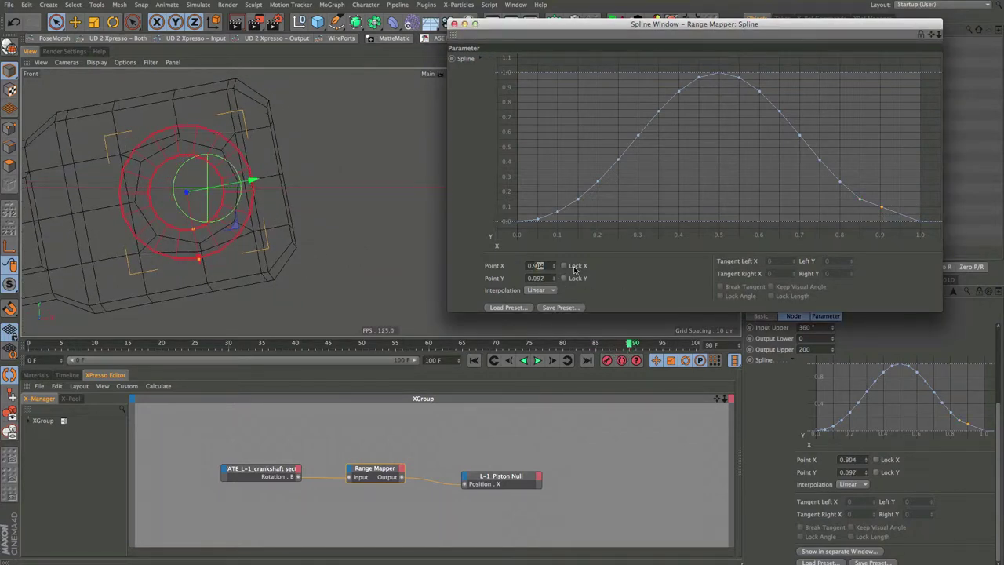
pyautogui.write('0.9')
pyautogui.press('Return')
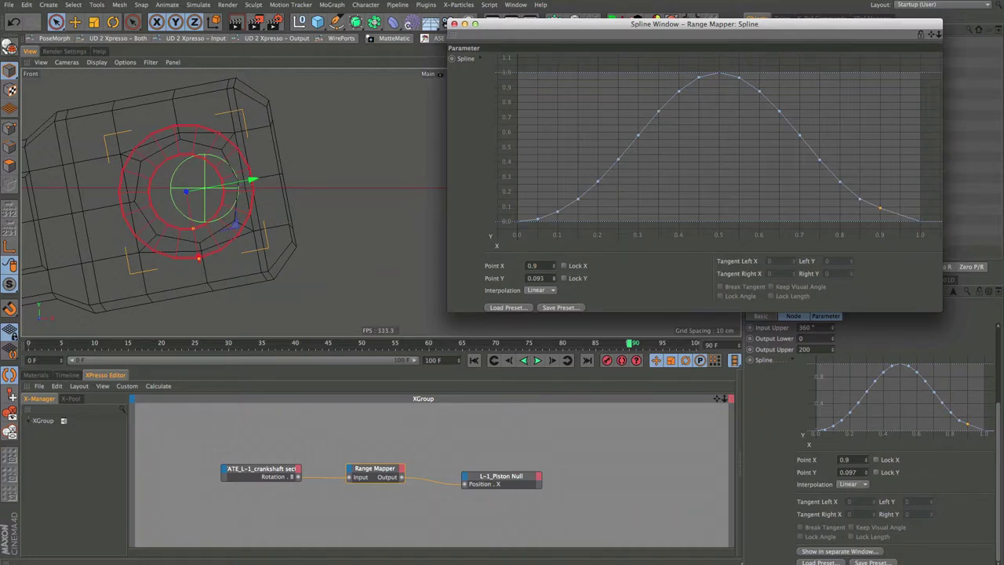
pyautogui.moveTo(554, 277); pyautogui.dragTo(554, 284)
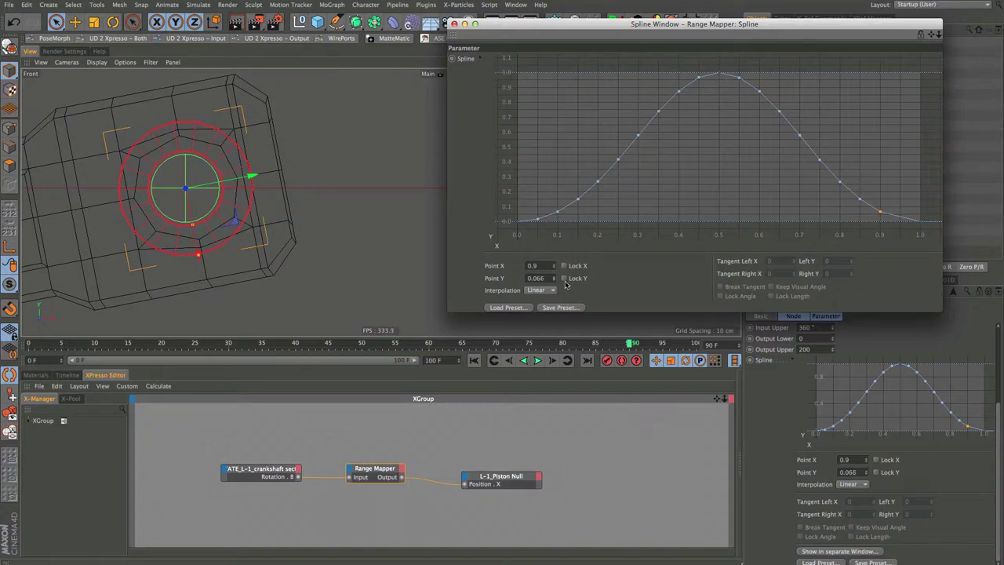
# - At frame 95, add a point at X 0.95 and drop it to Y 0.016
pyautogui.click(901, 218)
pyautogui.moveTo(632, 345); pyautogui.dragTo(663, 355)
pyautogui.click(543, 266)
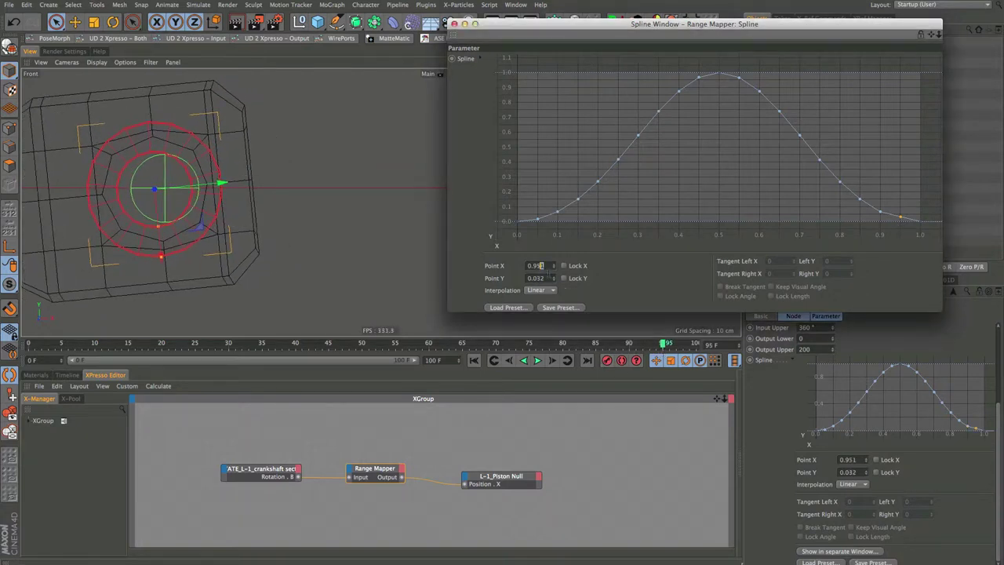
pyautogui.press('Return')
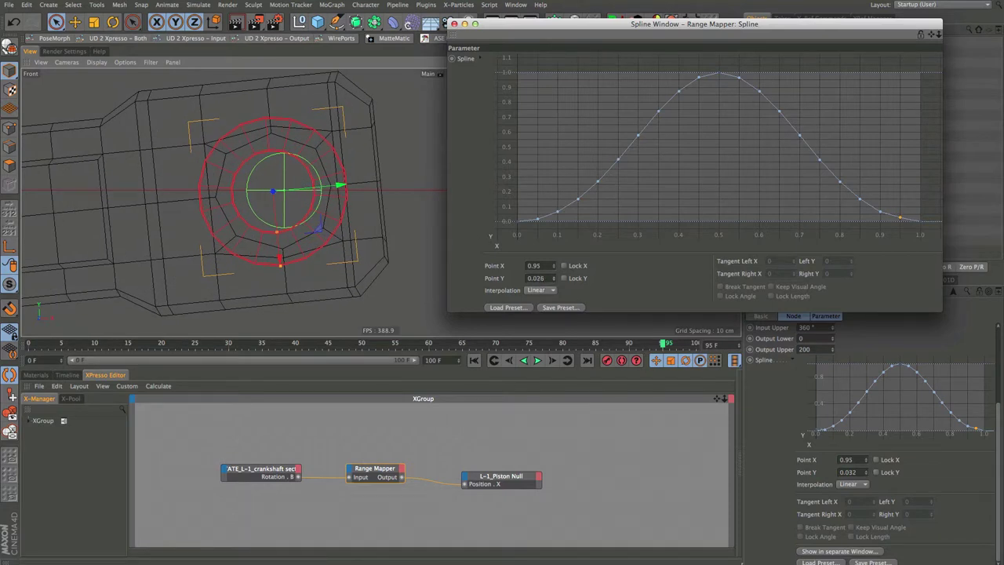
pyautogui.moveTo(554, 279); pyautogui.dragTo(555, 280)
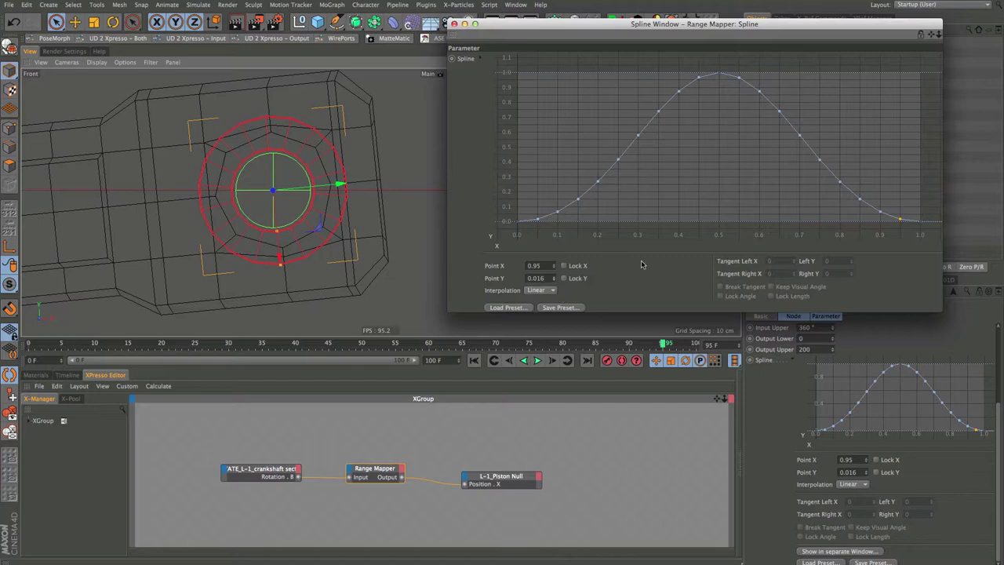
pyautogui.moveTo(600, 29); pyautogui.dragTo(633, 41)
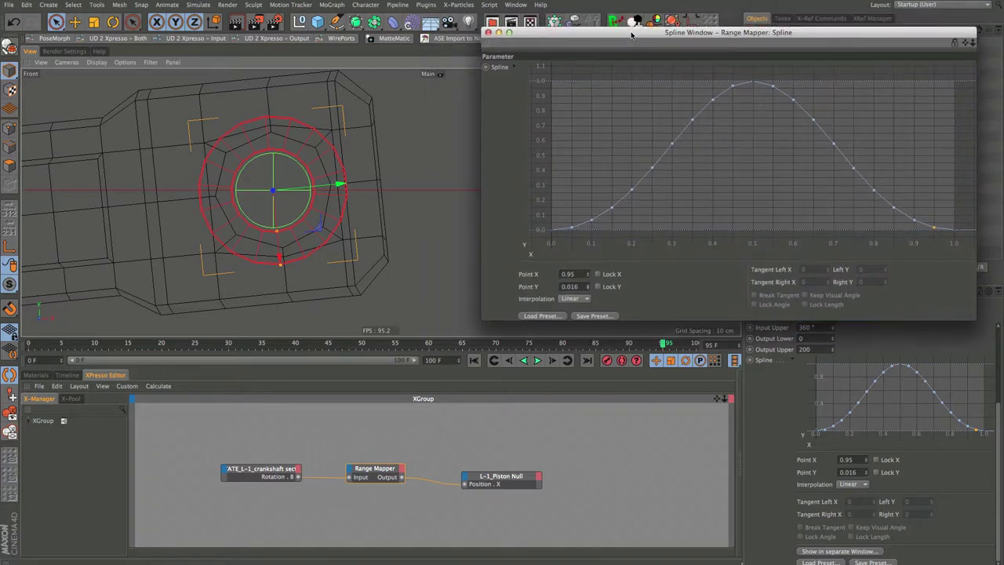
# - Play the piston animation to check the bell-curve motion, then stop, rewind and deselect the curve points
pyautogui.scroll(-6, 379, 259)
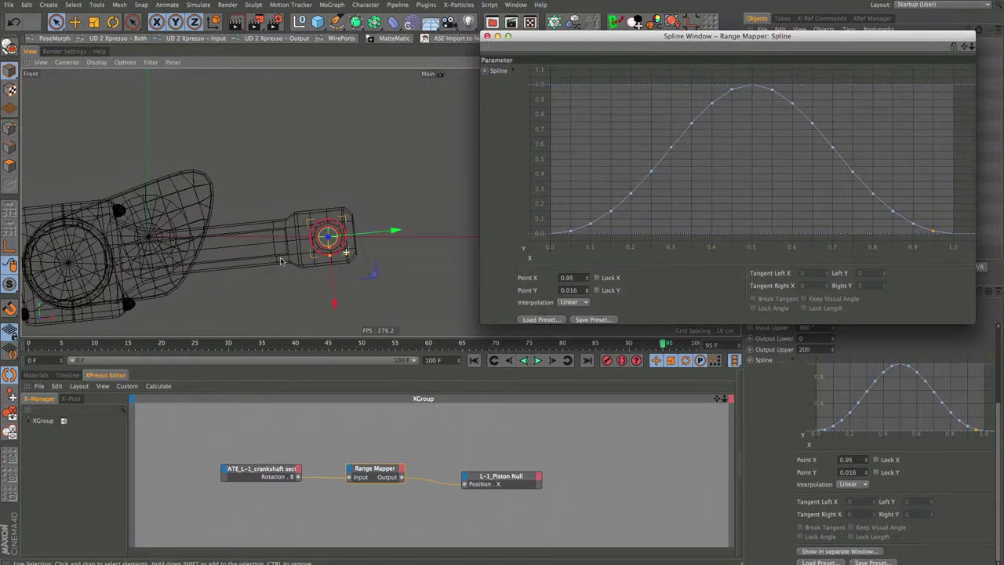
pyautogui.click(538, 360)
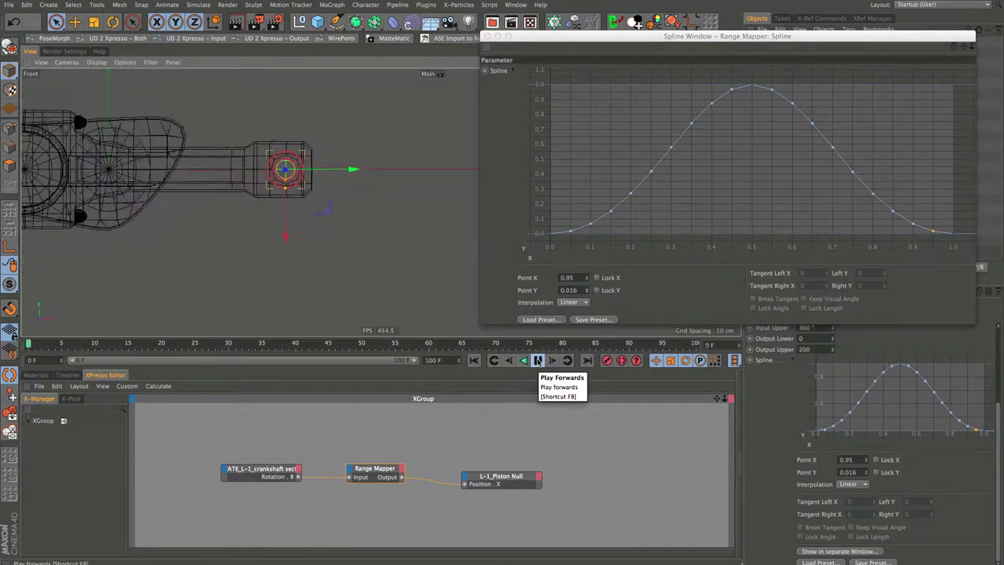
pyautogui.click(538, 360)
pyautogui.click(474, 360)
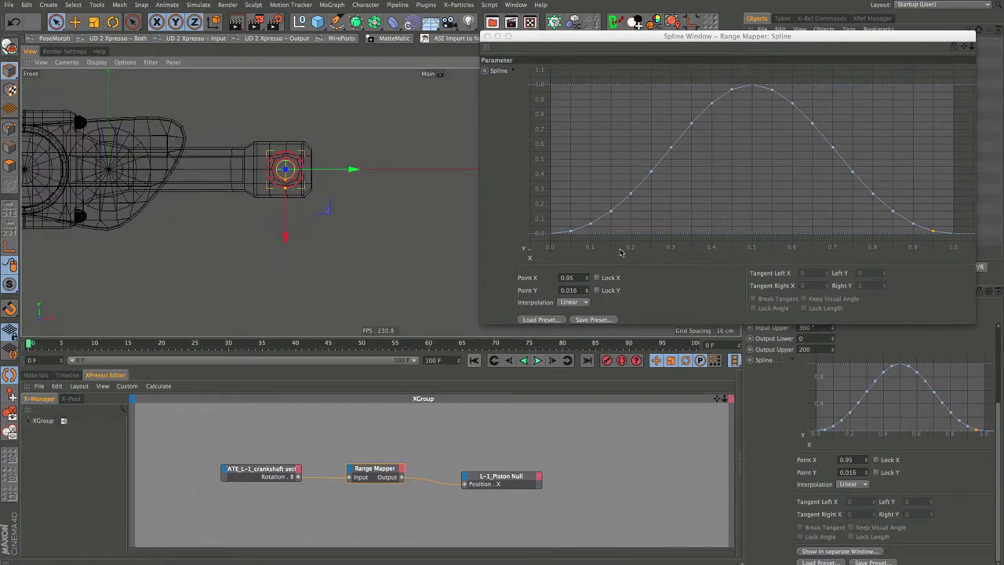
pyautogui.click(681, 189)
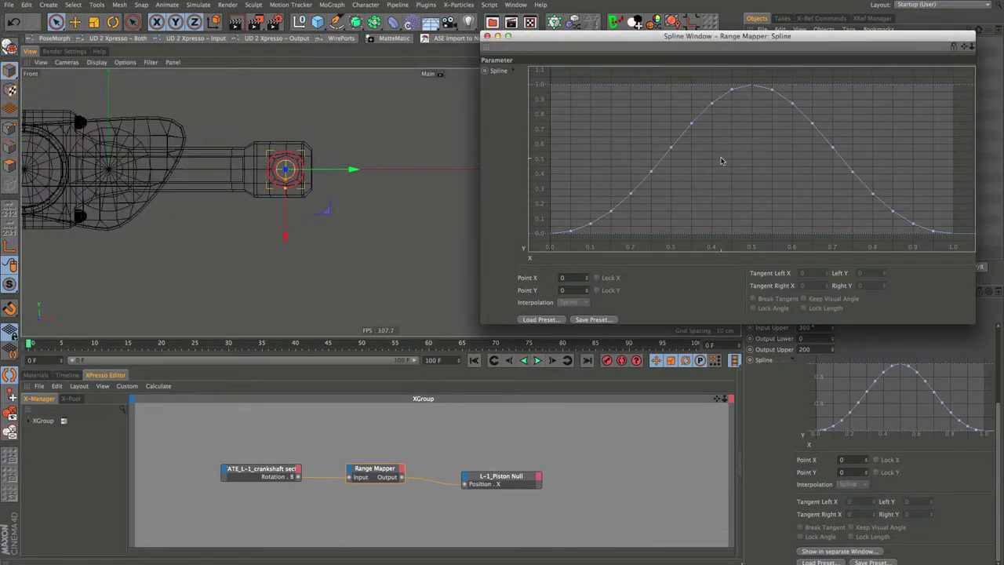
# - Select all Range Mapper curve points, set their interpolation to Spline, and close the Spline Window
pyautogui.press('super+a')
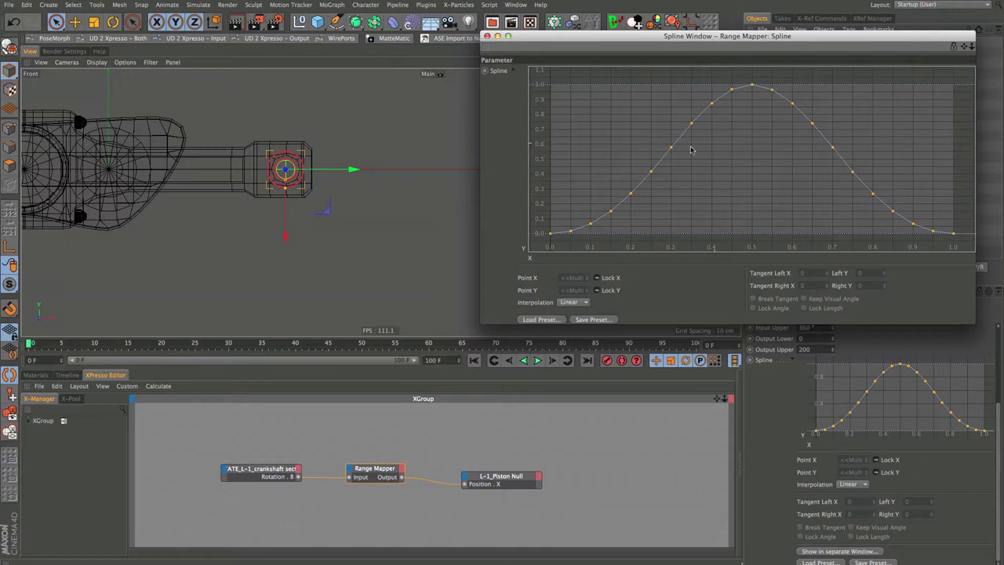
pyautogui.click(584, 303)
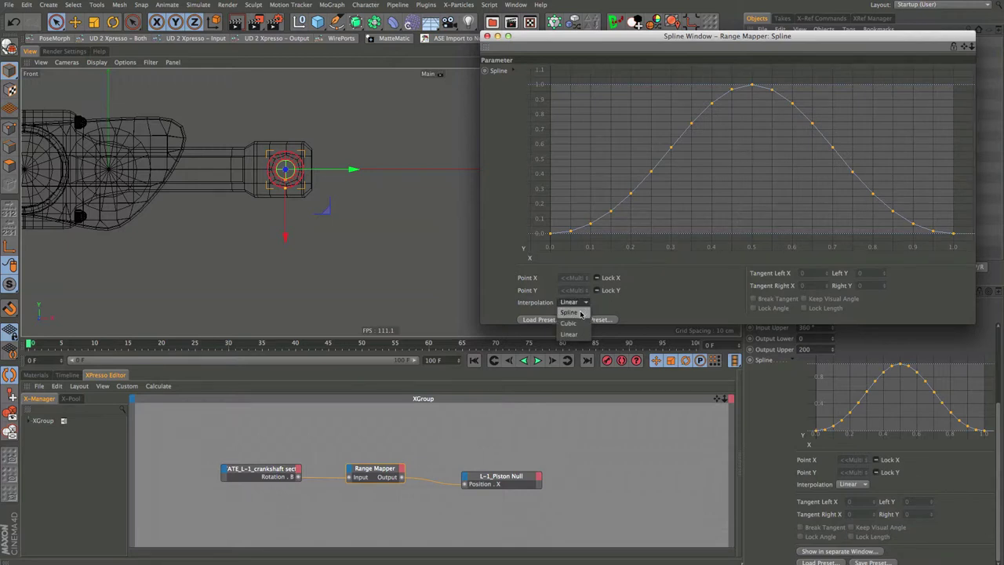
pyautogui.click(569, 312)
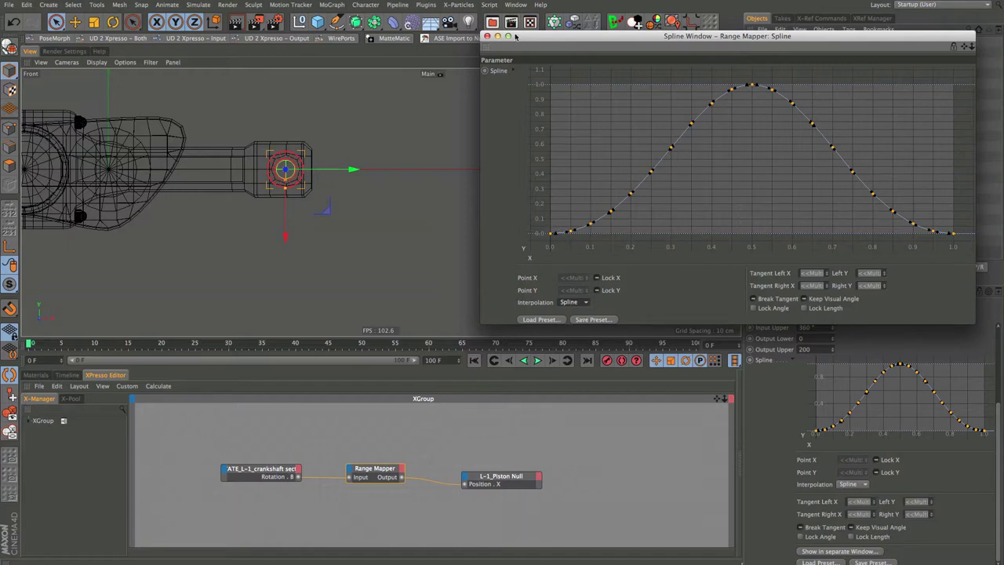
pyautogui.click(486, 36)
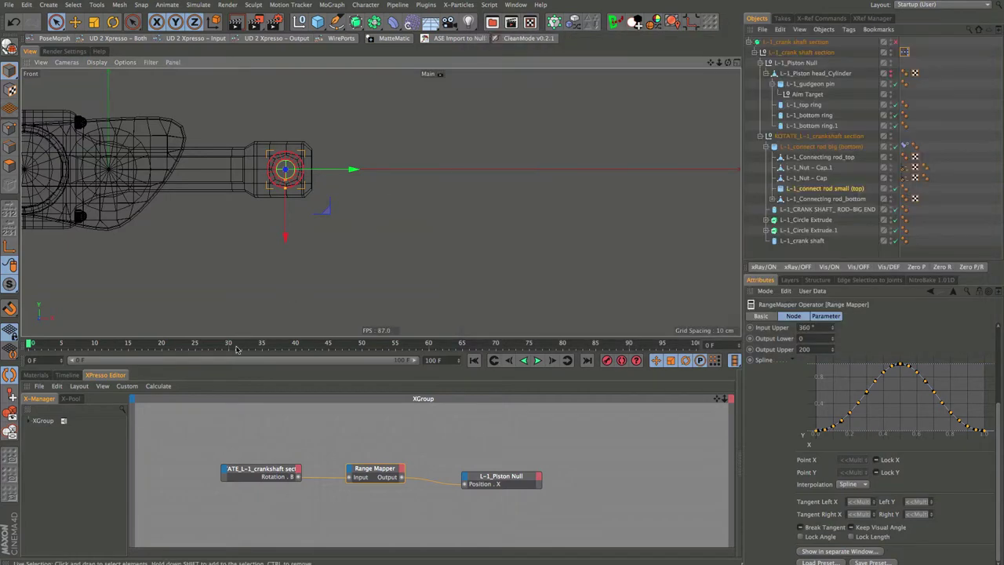
# - In the Dope Sheet, move the crankshaft rotation's end key from frame 100 to 50, previewing playback
pyautogui.click(66, 375)
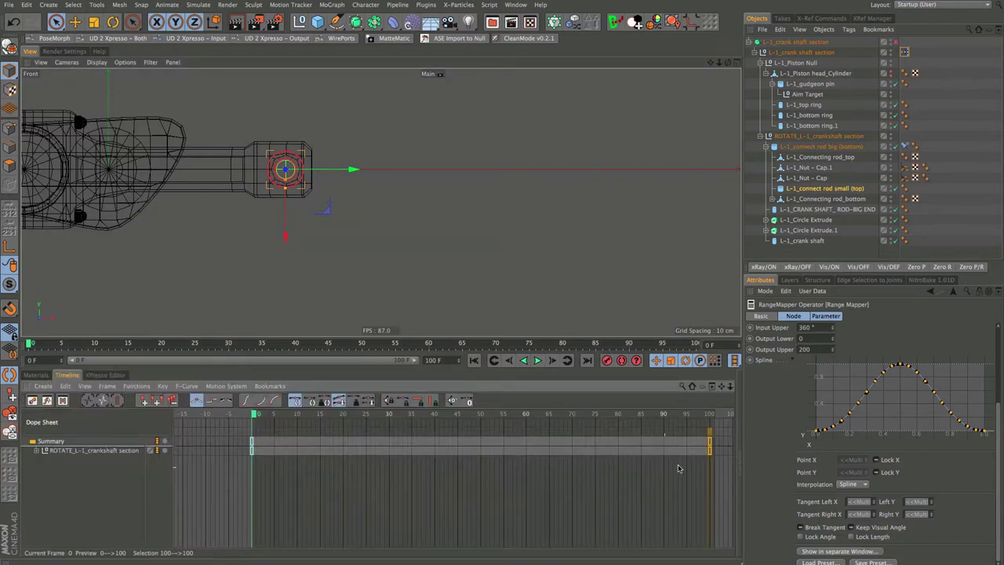
pyautogui.moveTo(709, 447); pyautogui.dragTo(434, 450)
pyautogui.click(536, 359)
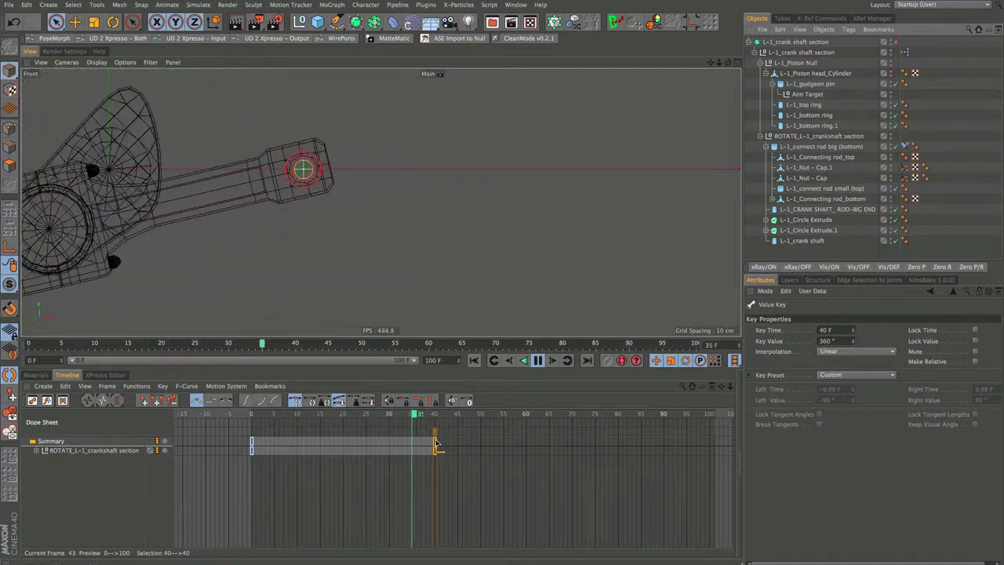
pyautogui.moveTo(435, 450); pyautogui.dragTo(482, 450)
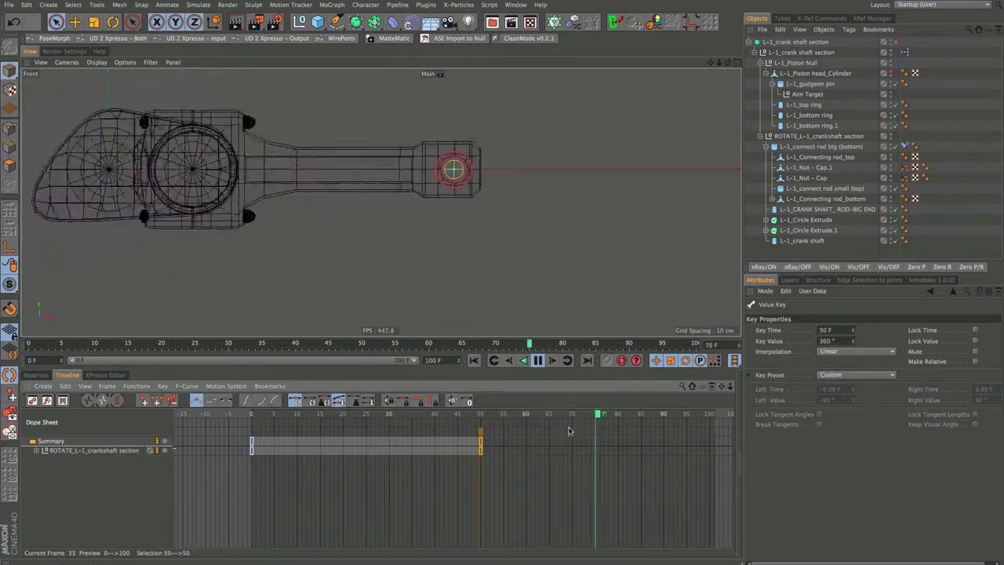